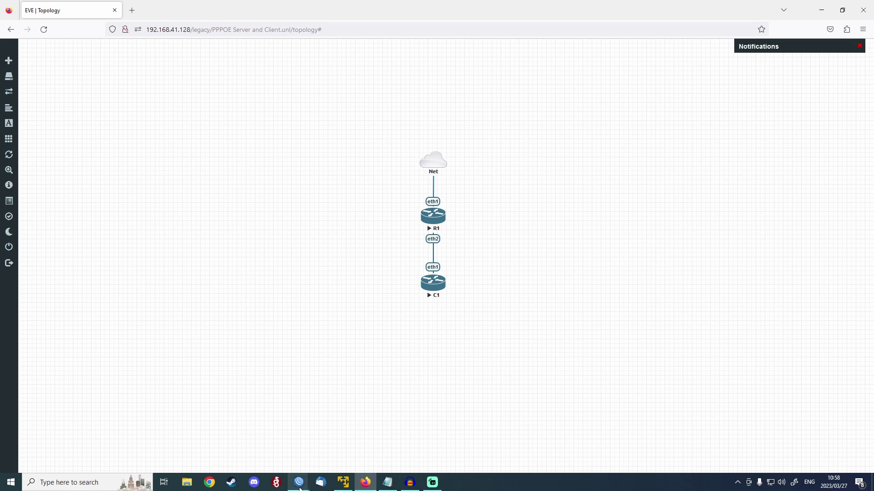
On R1, open the IP Pool list and start a new address pool.
mouse_move(299, 481)
click(277, 459)
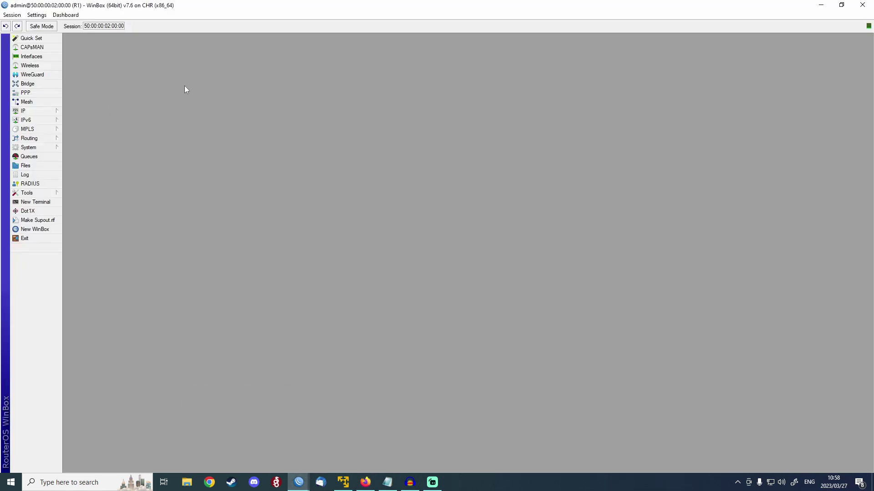
click(32, 111)
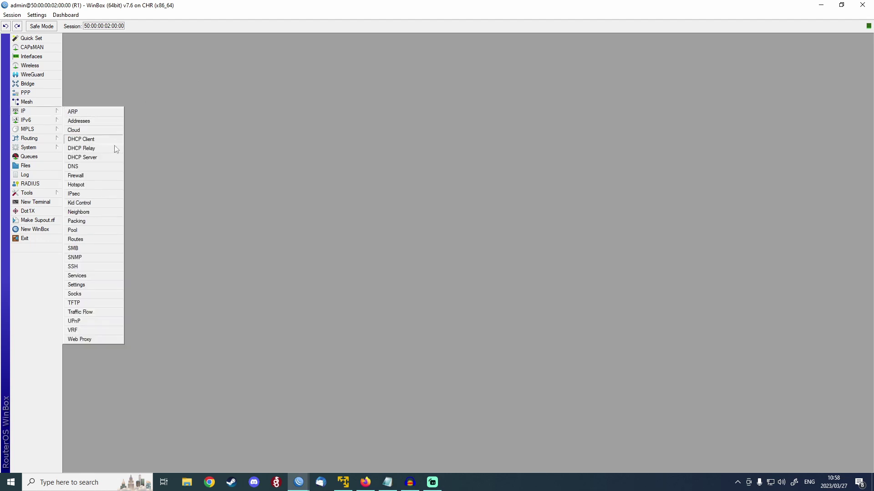
click(85, 230)
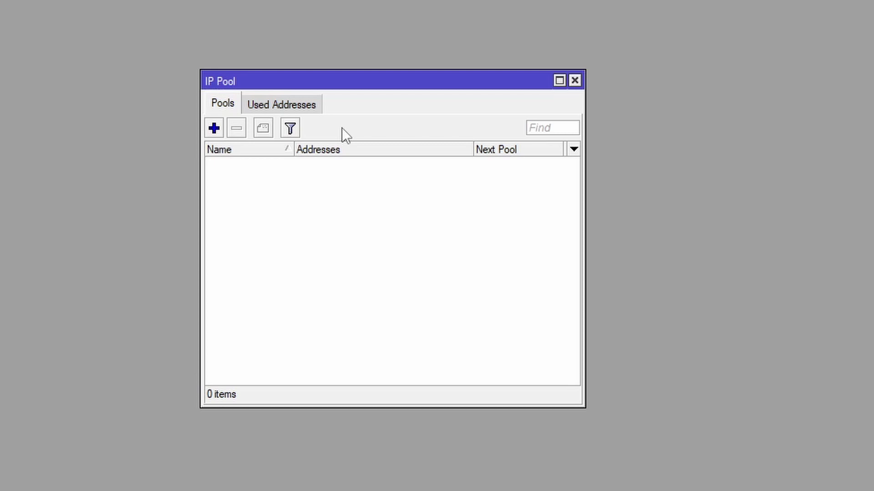
click(222, 133)
Create address pool PPPOE_Sub_Pool covering 10.0.0.100-10.0.0.254 and save it.
drag(565, 279, 419, 213)
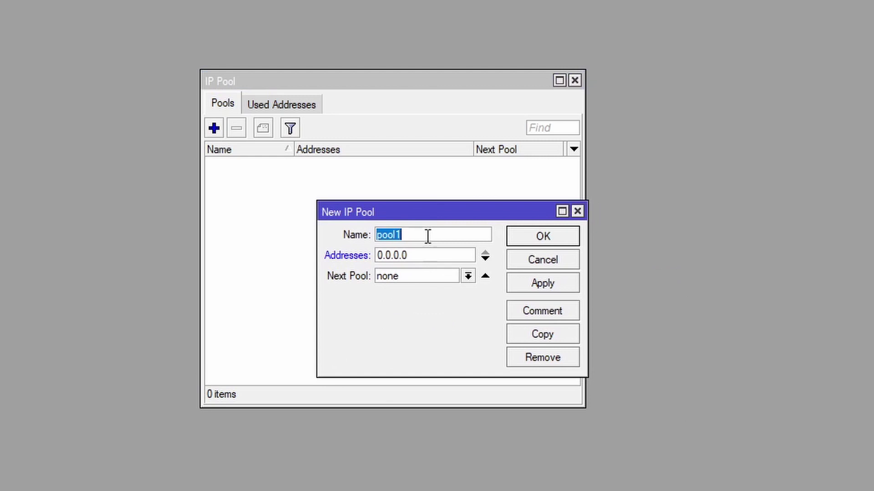
text(PPPOE_Sub_Pool)
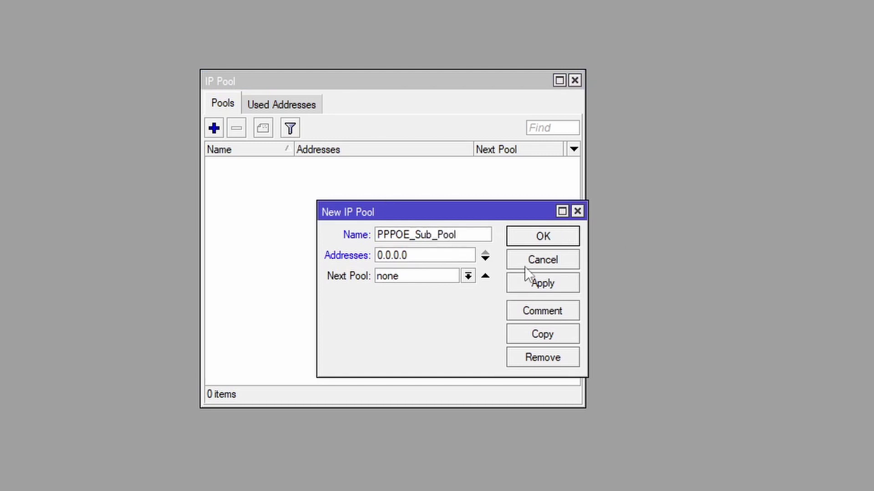
click(438, 251)
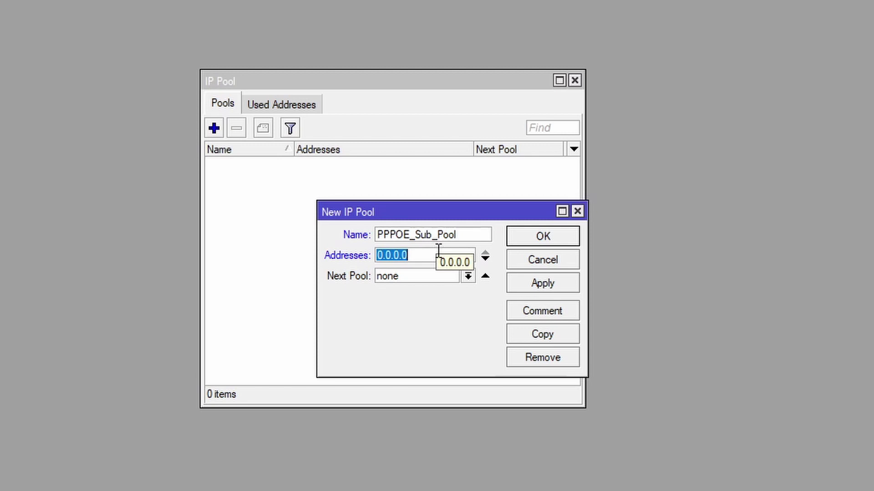
text(10.)
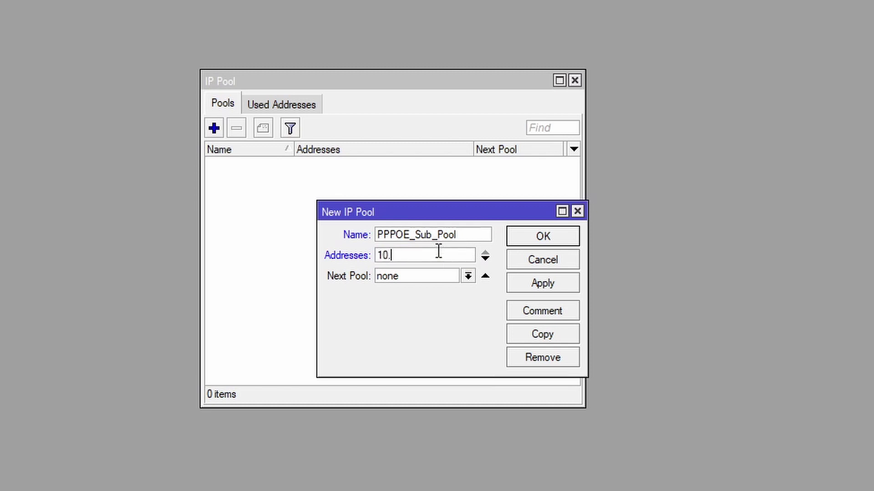
key(BackSpace)
text(0.0.0.100-10.10.0.254)
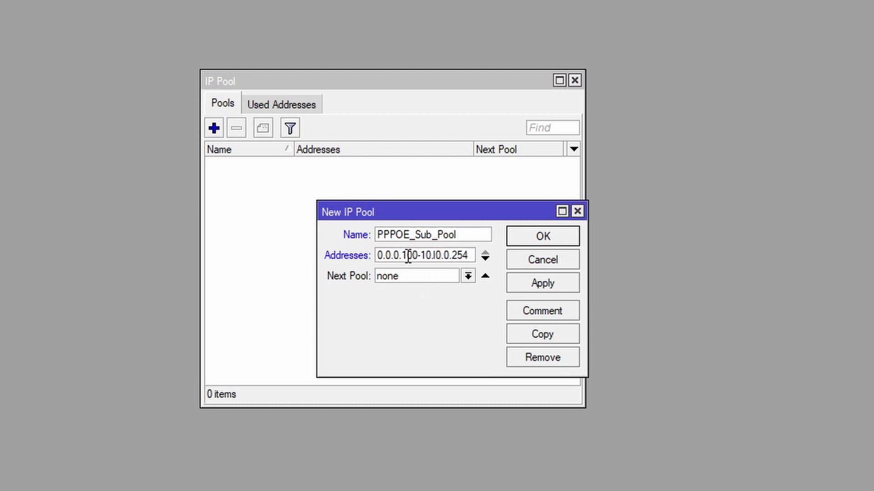
click(436, 256)
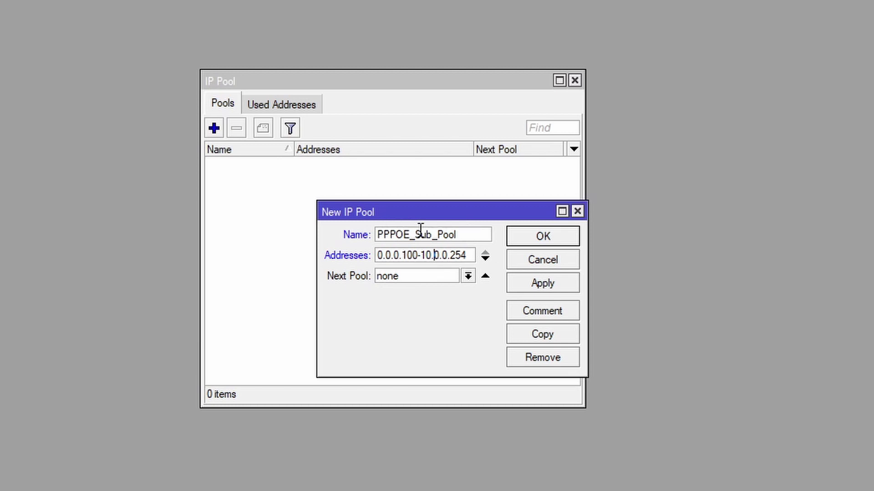
double_click(444, 236)
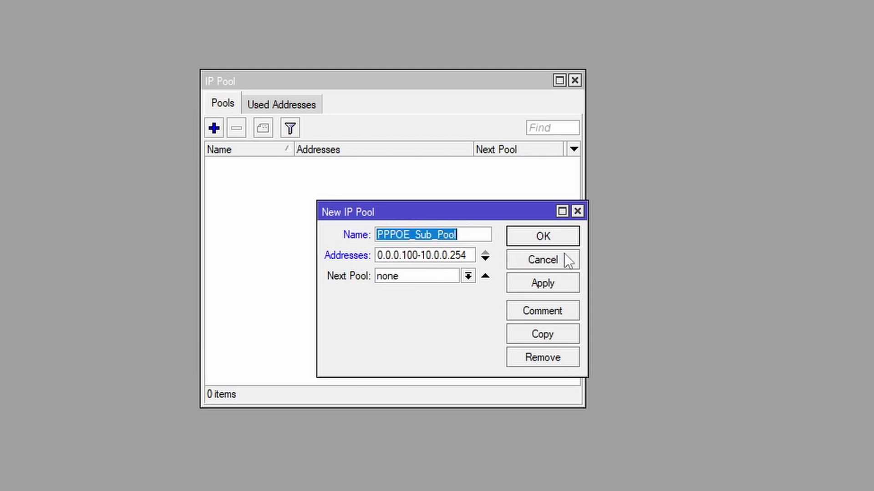
click(542, 276)
click(546, 238)
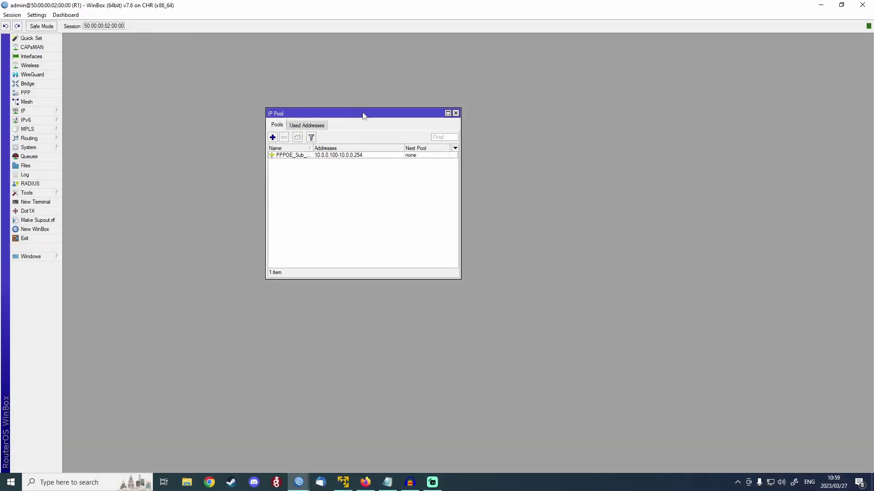
Close the IP Pool list and bring up the PPPoE Servers list under PPP.
drag(362, 114, 279, 95)
click(371, 96)
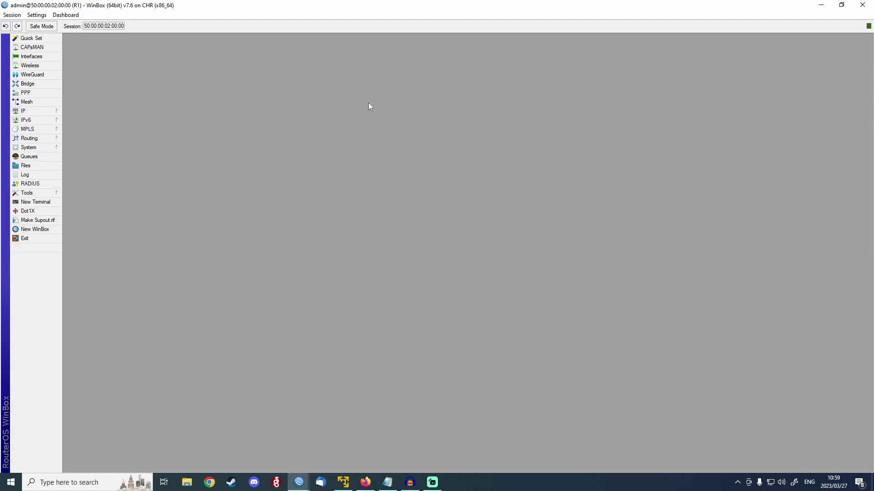
click(41, 93)
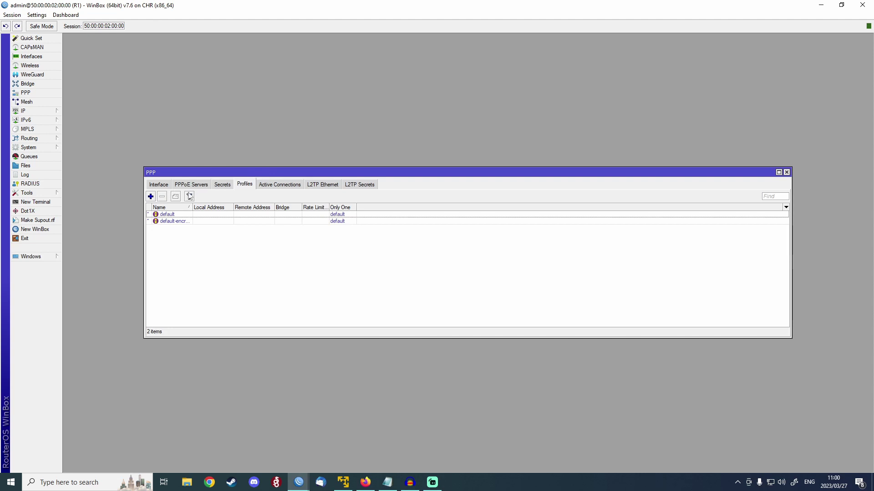
click(192, 185)
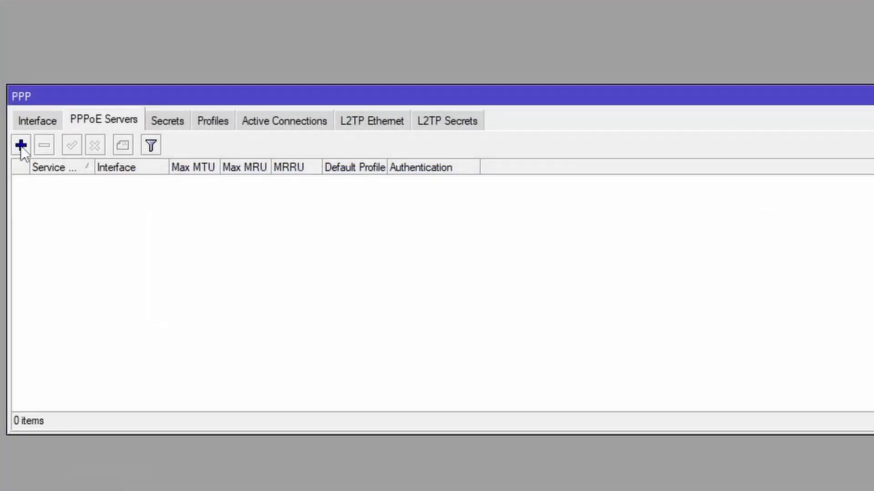
Add PPPoE server PPPOE_Server on ether1 with One Session Per Host enabled.
click(21, 145)
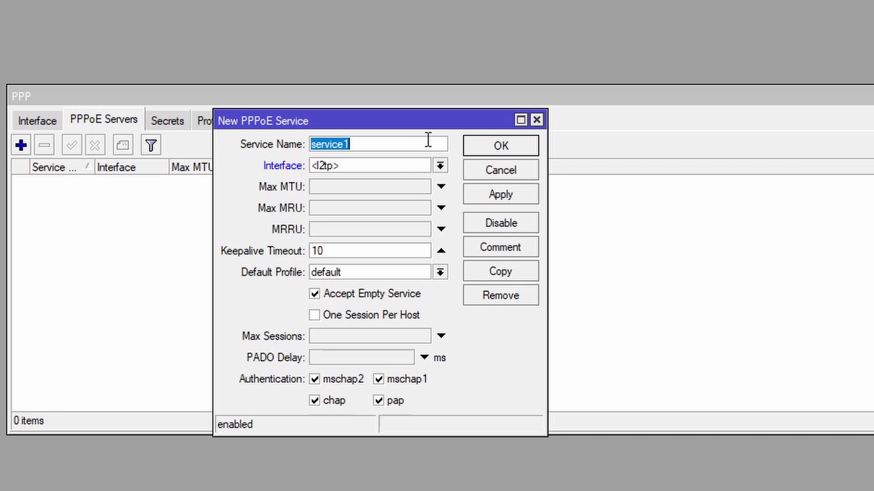
text(PPPO)
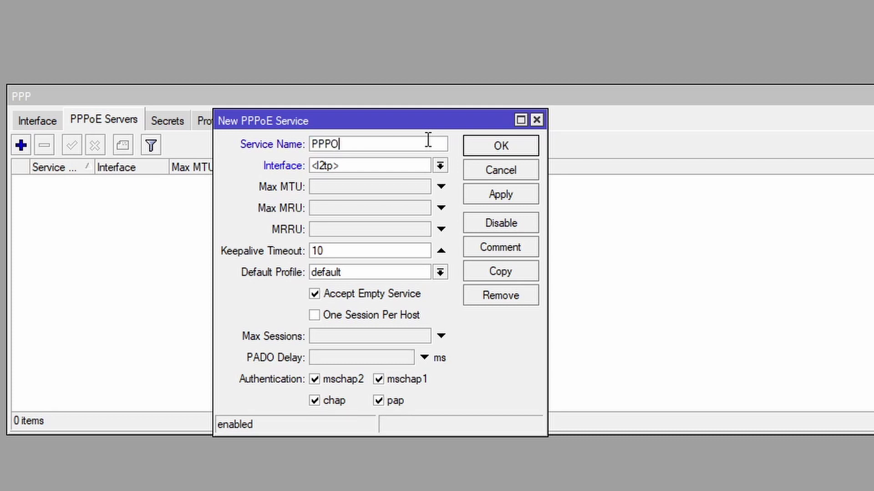
text(E_Server)
click(390, 169)
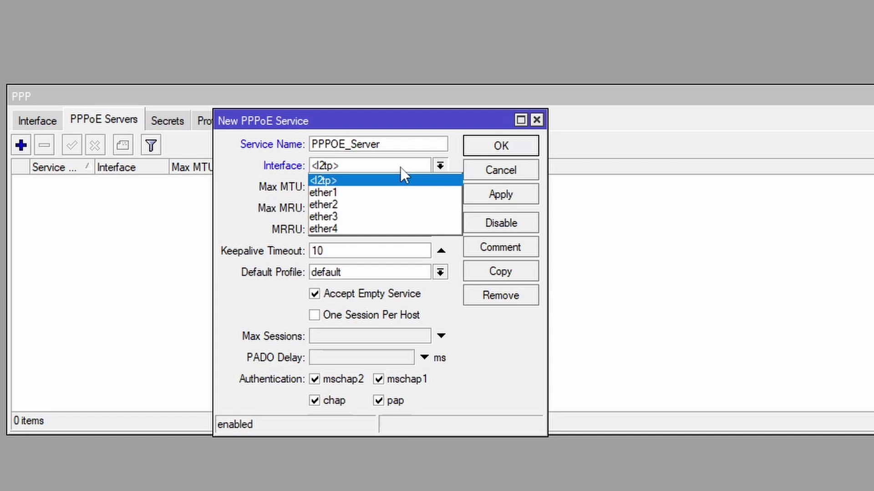
click(358, 189)
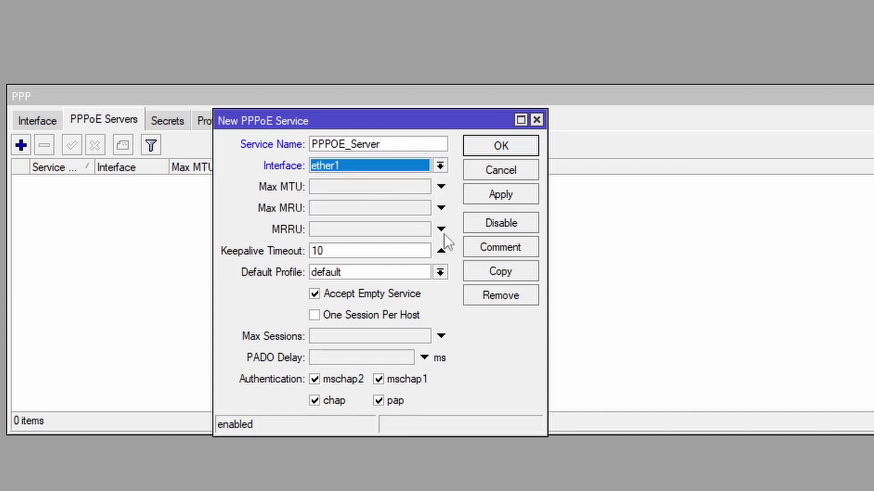
click(313, 313)
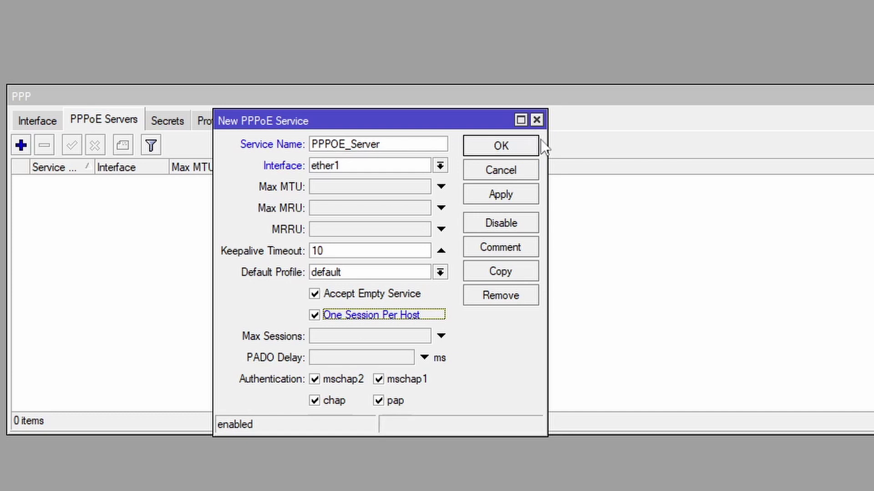
click(523, 149)
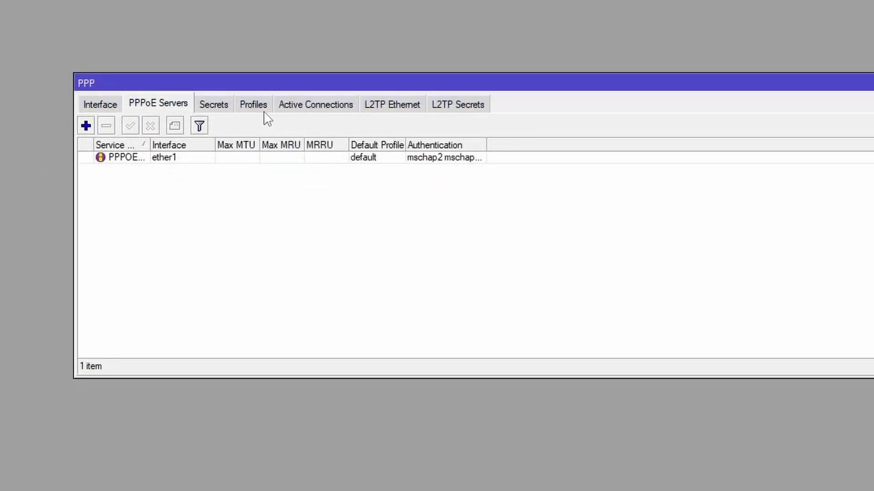
Start PPP profile 10/10Mbps with local address 10.0.0.1 and remote pool PPPOE_Sub_Pool.
click(252, 108)
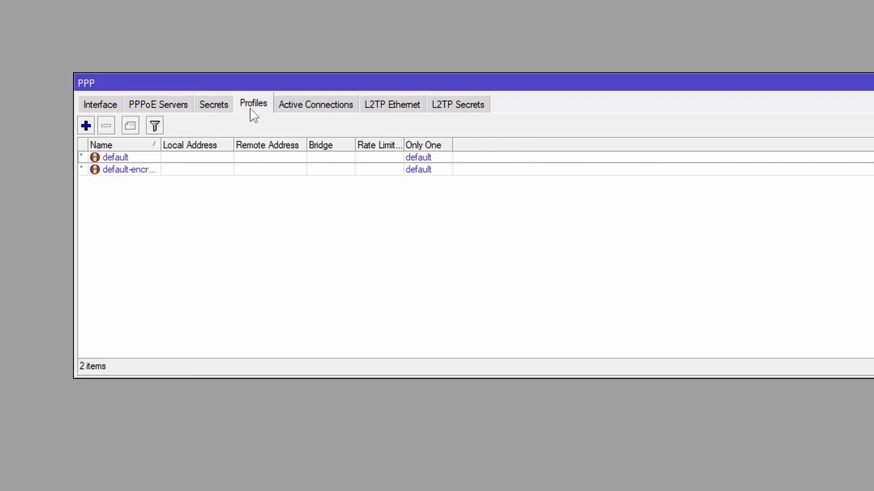
click(86, 126)
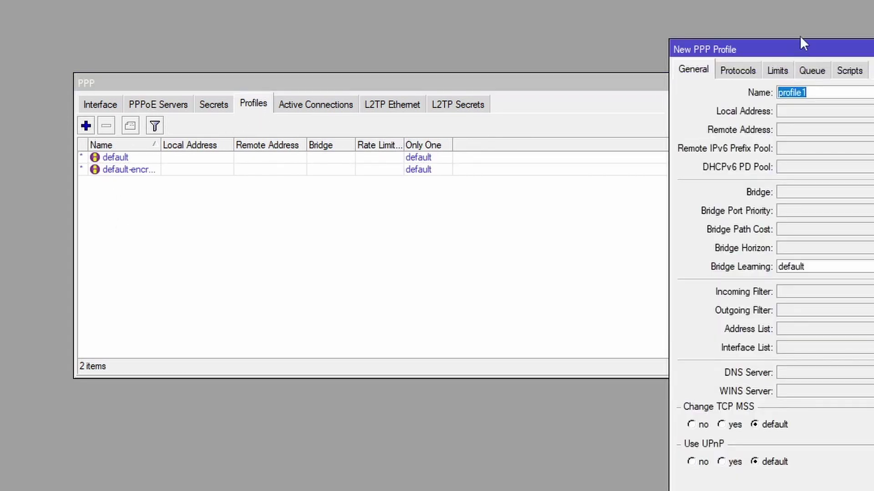
drag(776, 43, 399, 26)
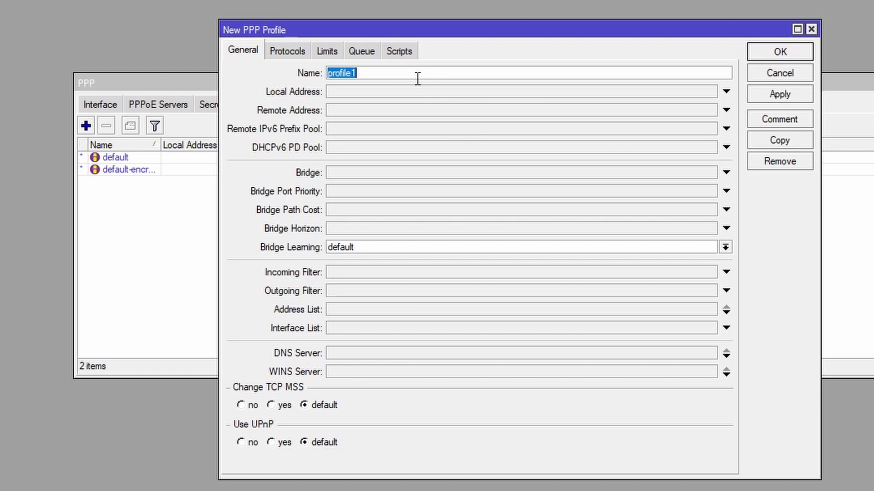
text(10/10Mbps)
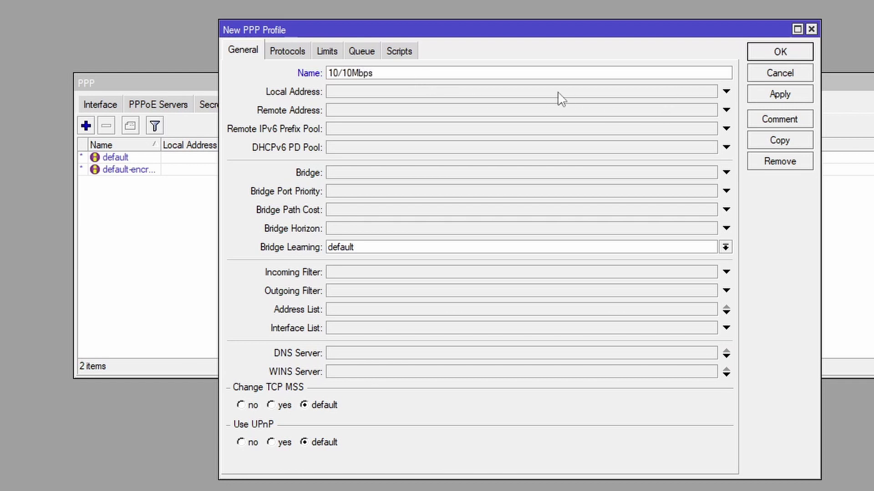
click(549, 91)
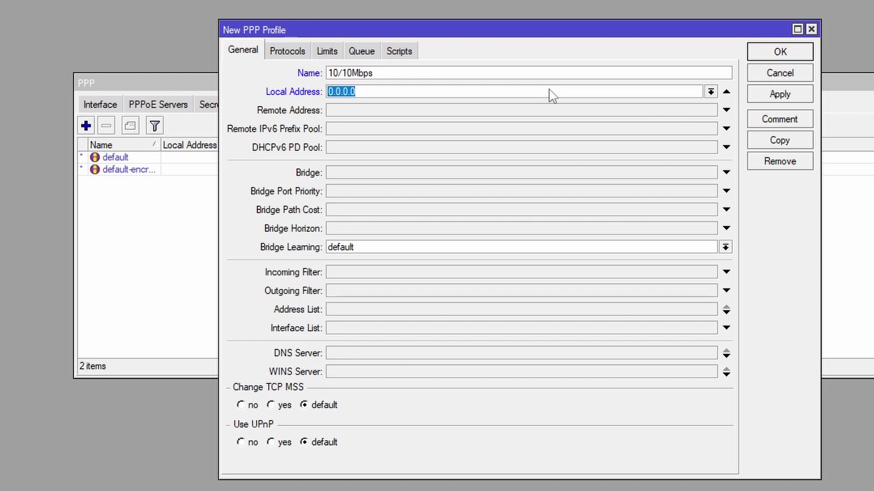
text(10.0.0.1)
click(501, 110)
click(710, 110)
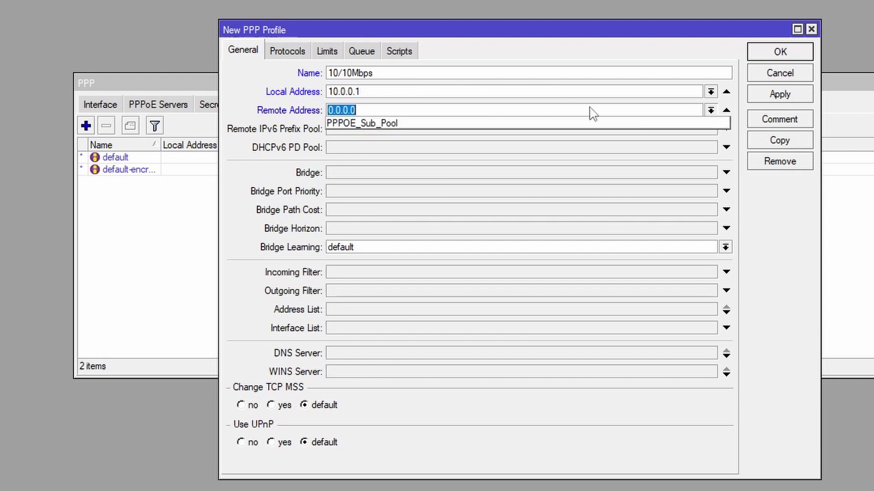
click(363, 122)
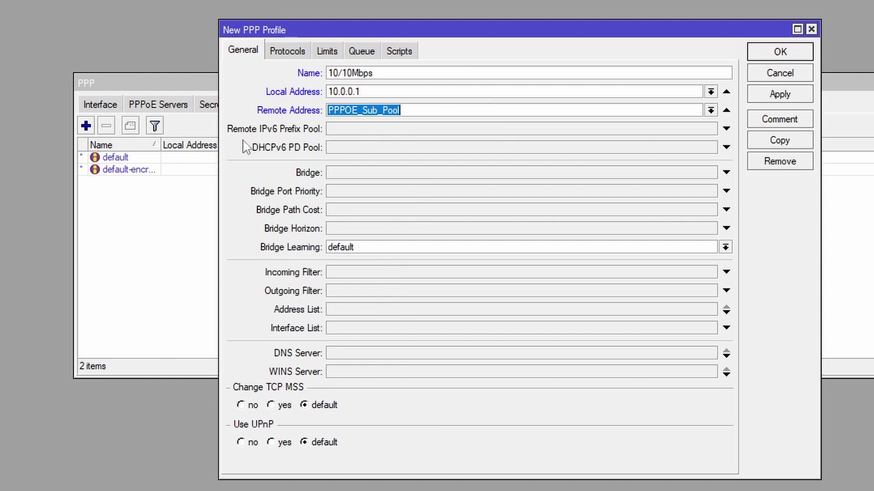
Set the profile's rate limit to 10M/10M and save it.
click(328, 51)
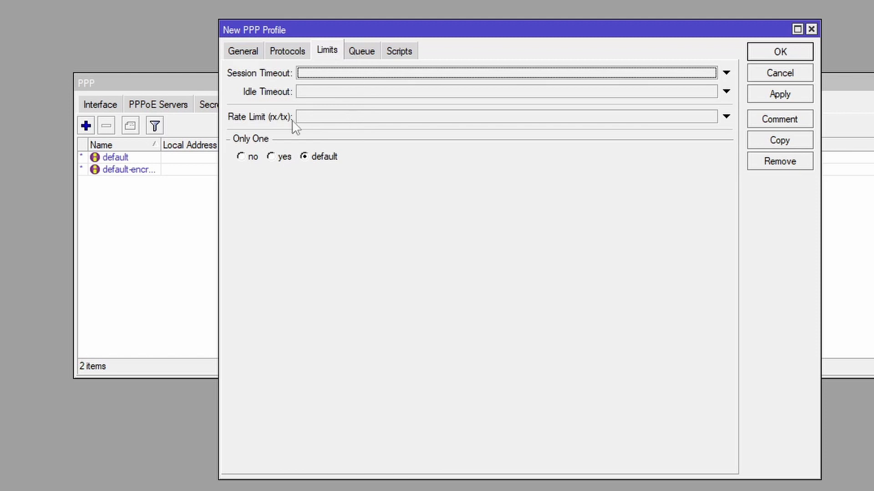
click(314, 117)
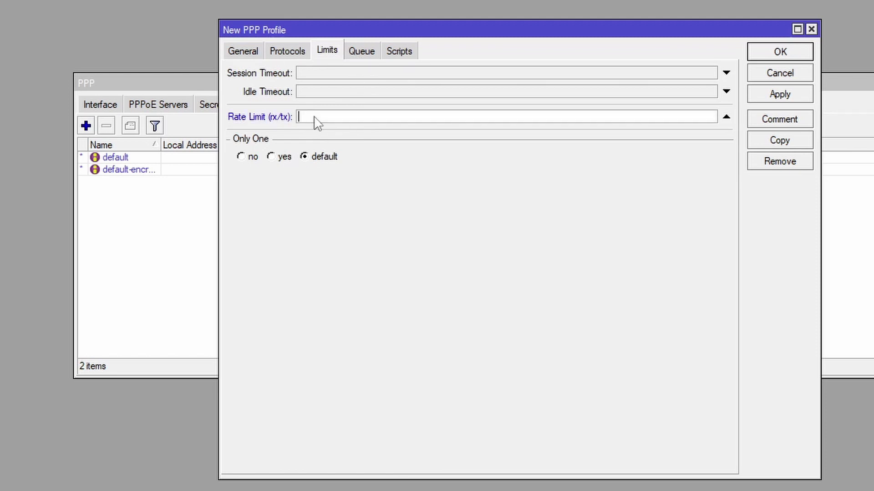
text(10M/10M)
click(782, 95)
click(778, 53)
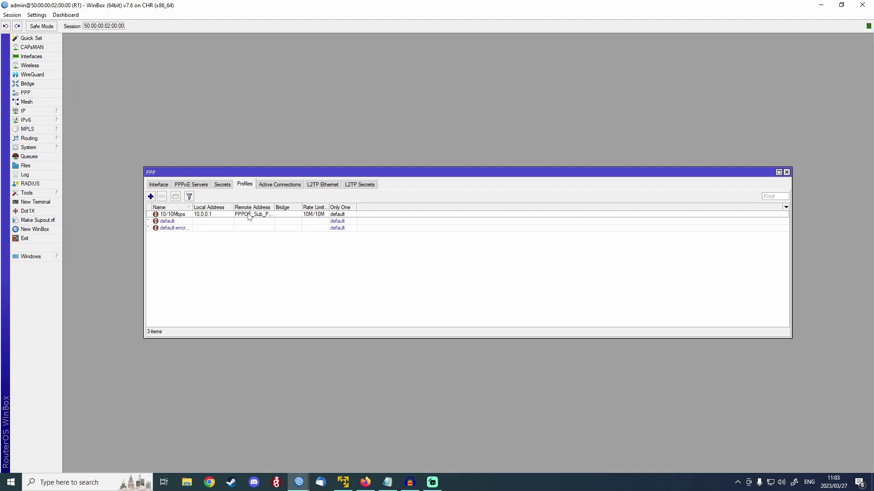
Check the PPPoE server on ether1, then switch to the empty Secrets list.
click(260, 159)
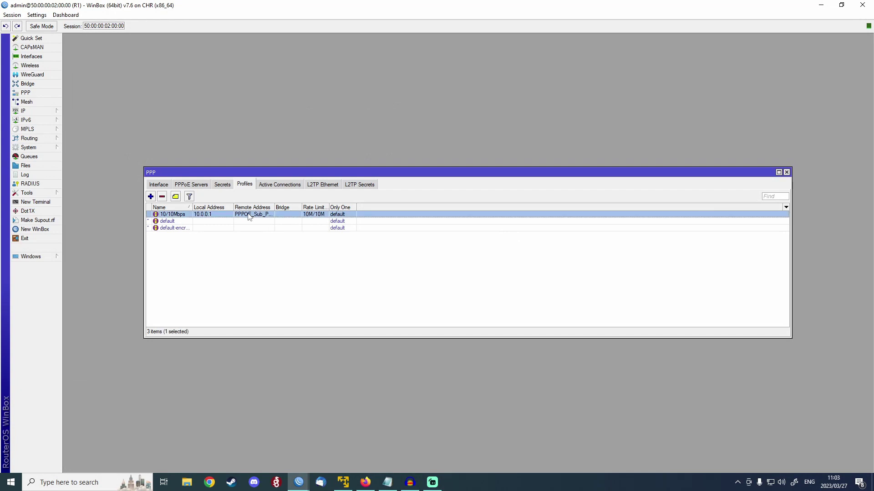
click(196, 185)
click(191, 215)
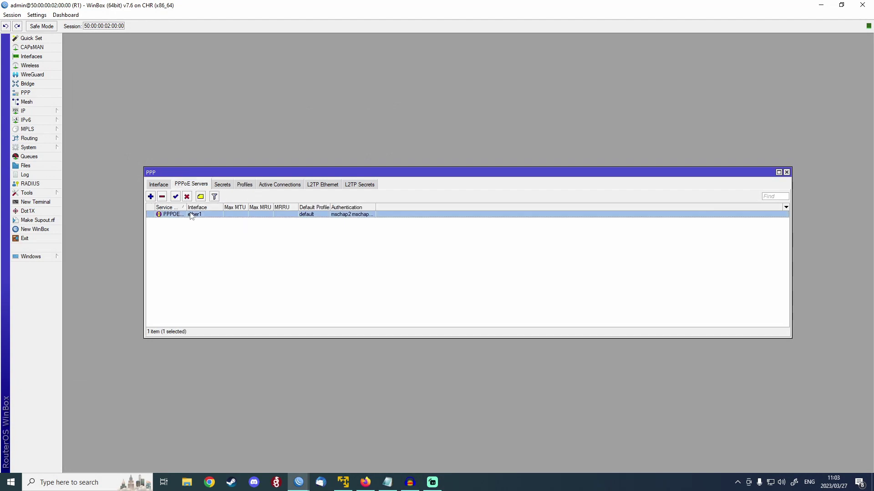
click(228, 186)
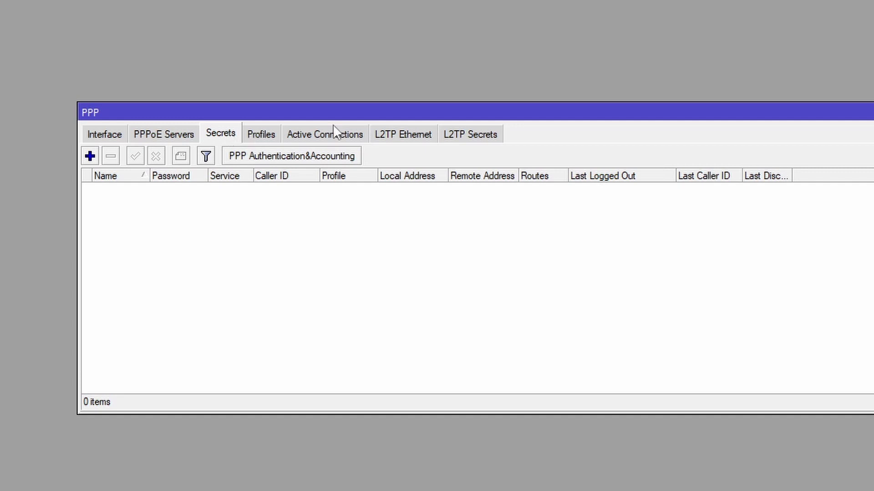
Add secret testclient with a password, service pppoe and profile 10/10Mbps, and save it.
click(90, 157)
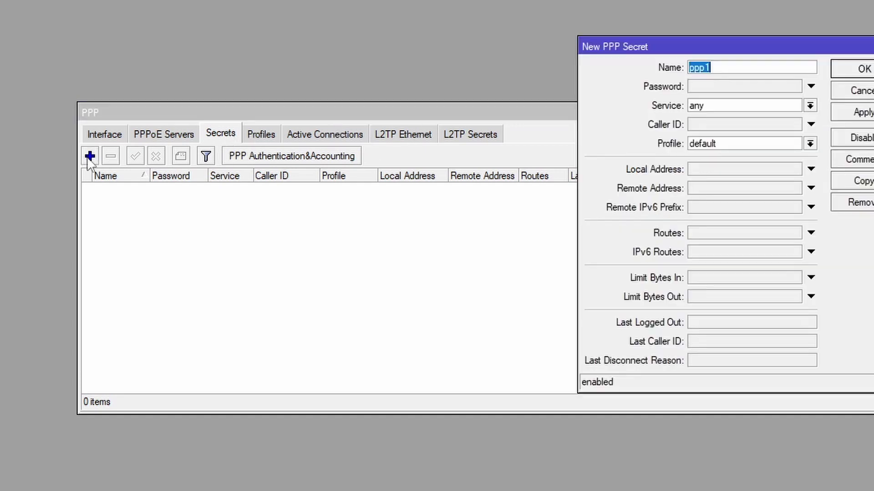
drag(649, 42, 315, 142)
text(te)
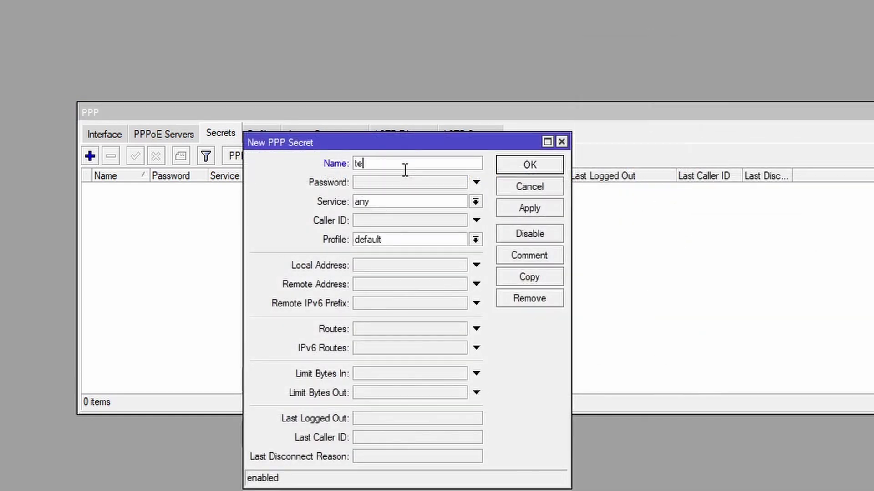
text(stclient)
click(362, 181)
text(test)
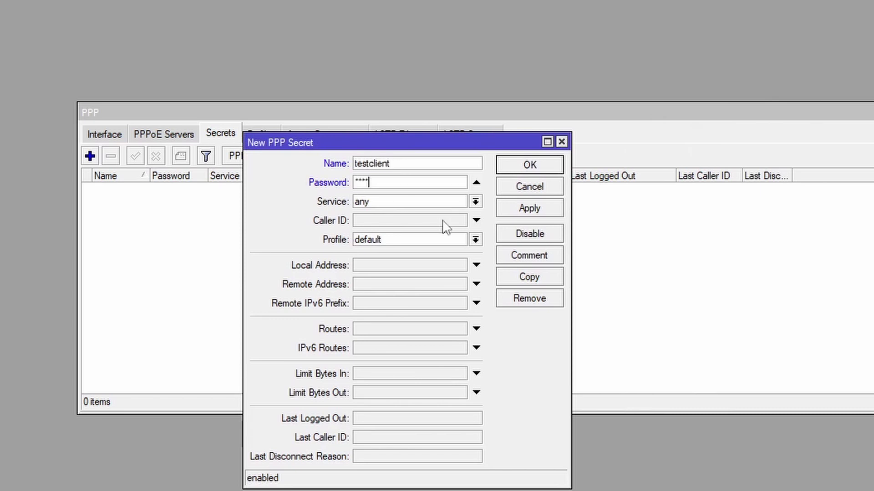
click(476, 201)
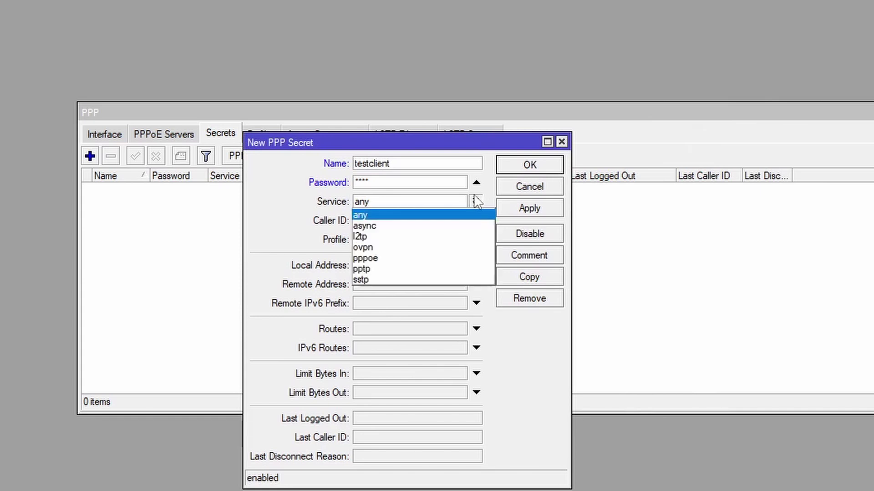
click(393, 257)
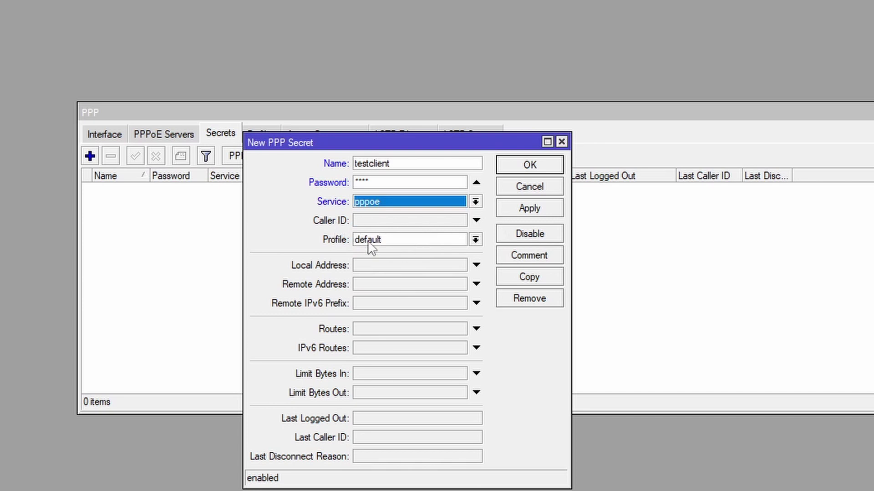
click(475, 239)
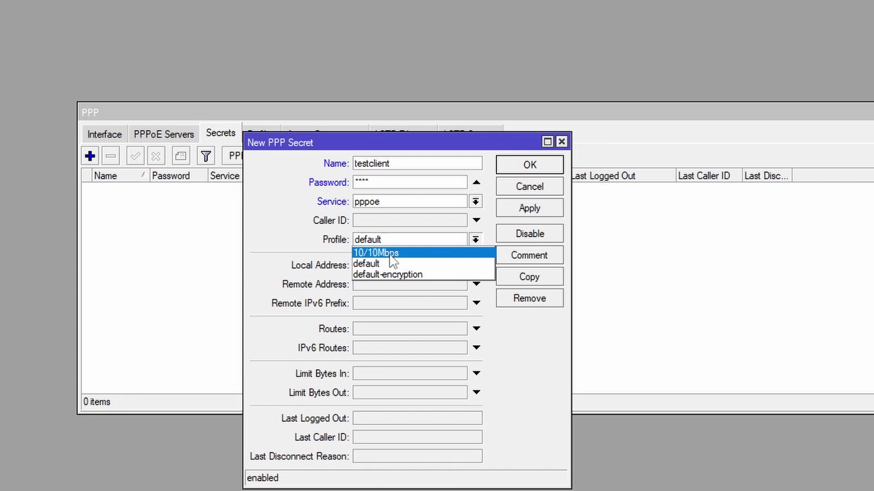
click(390, 254)
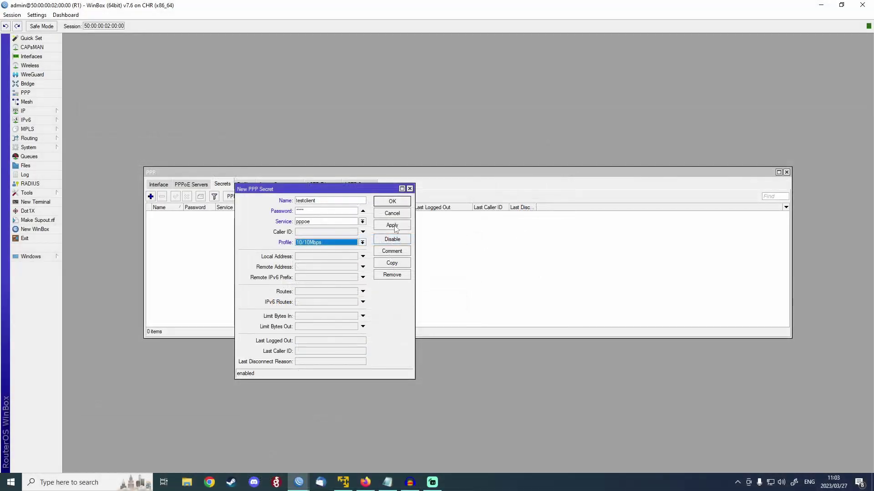
click(391, 225)
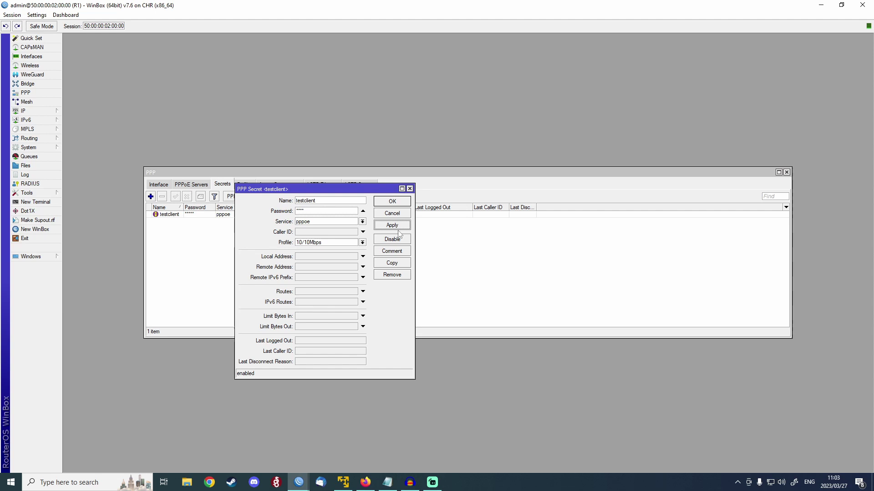
click(392, 201)
drag(424, 172, 401, 180)
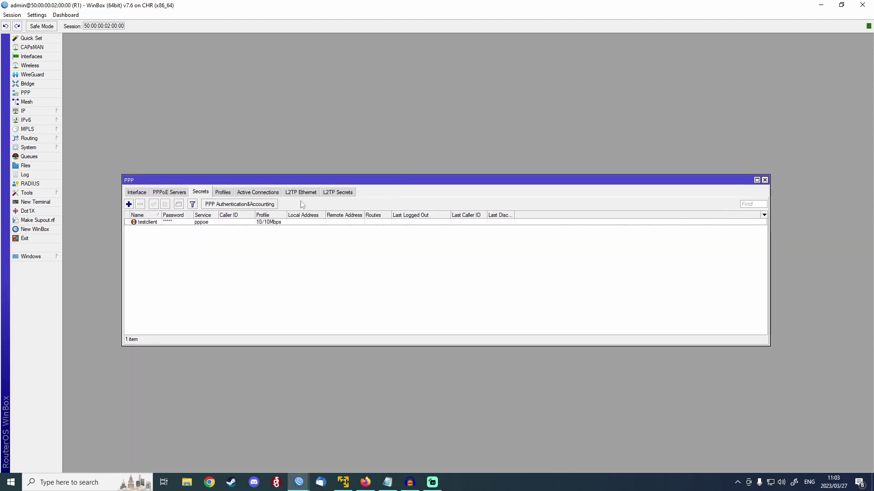
Review the server and profile tabs, return to Secrets, and discard an extra new secret.
click(176, 192)
click(222, 192)
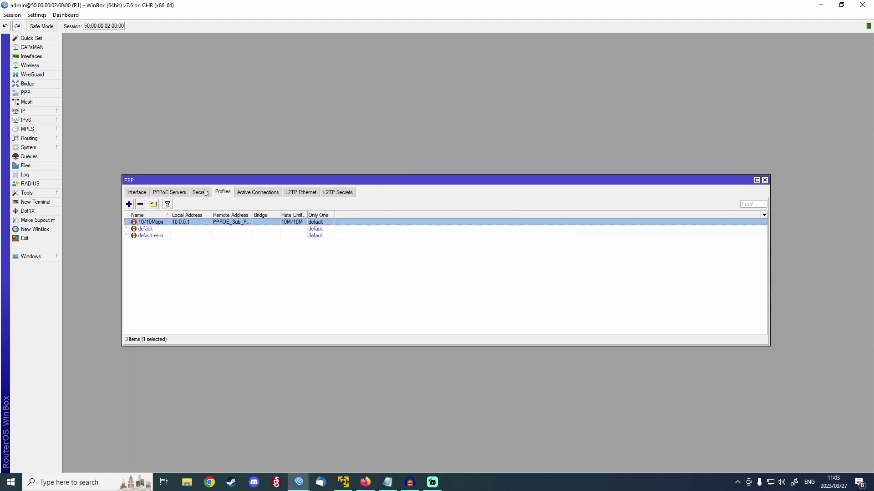
click(202, 192)
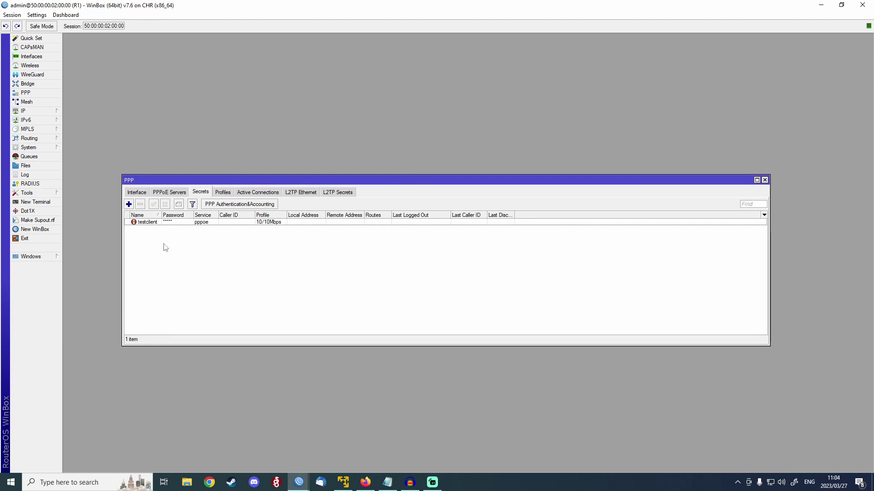
click(129, 204)
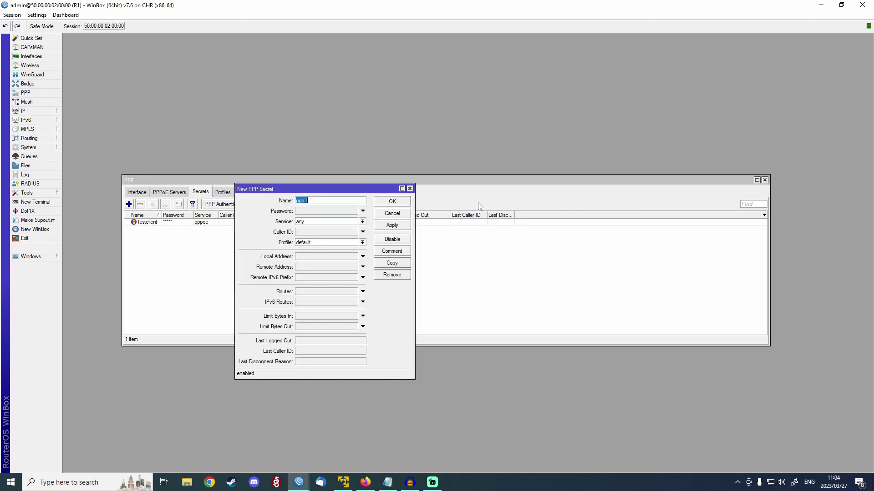
click(413, 190)
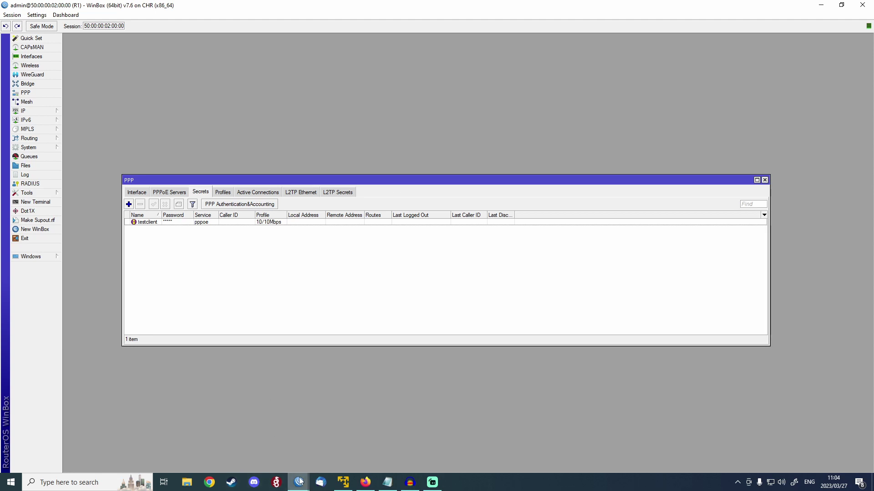
Switch to C1 and start a new PPPoE Client interface under PPP.
mouse_move(300, 481)
click(376, 435)
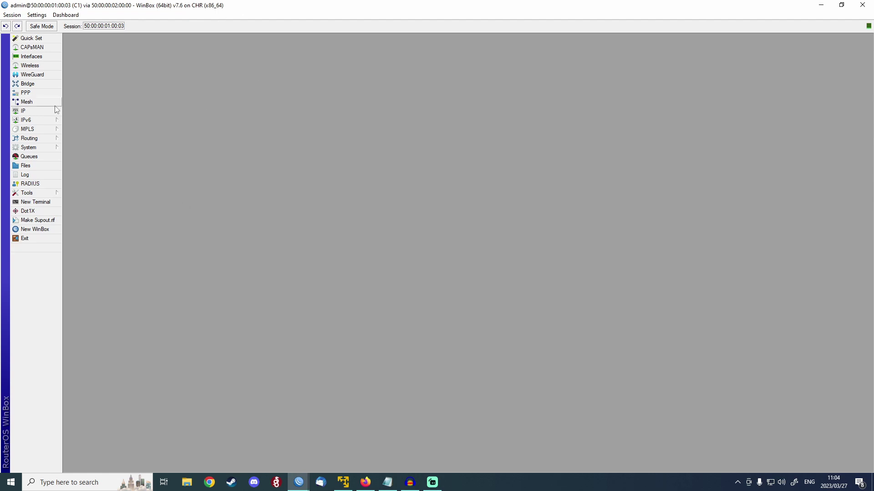
click(60, 94)
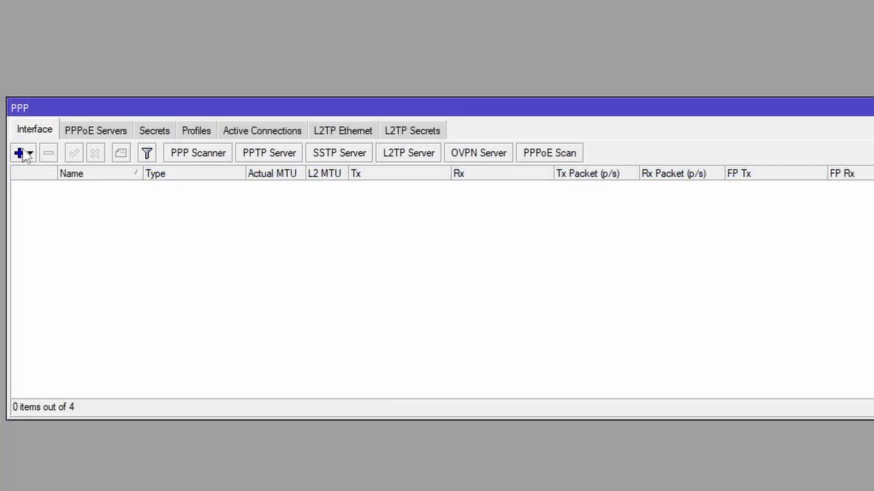
click(27, 154)
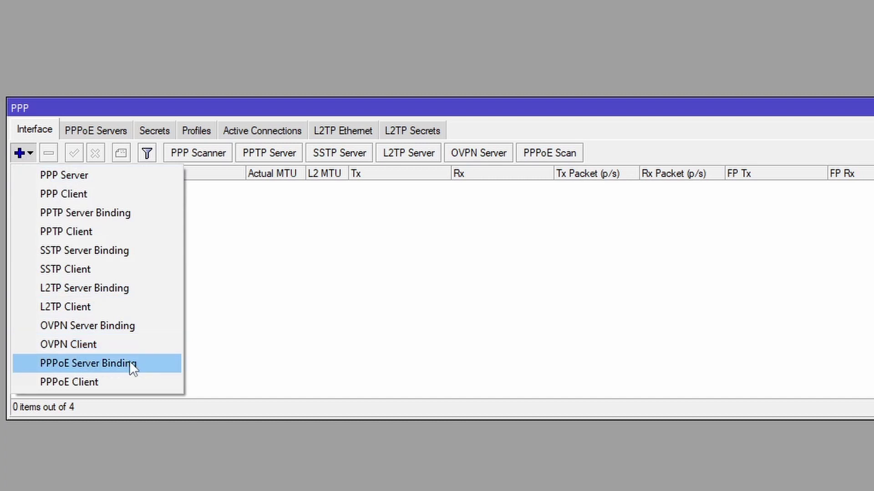
click(121, 382)
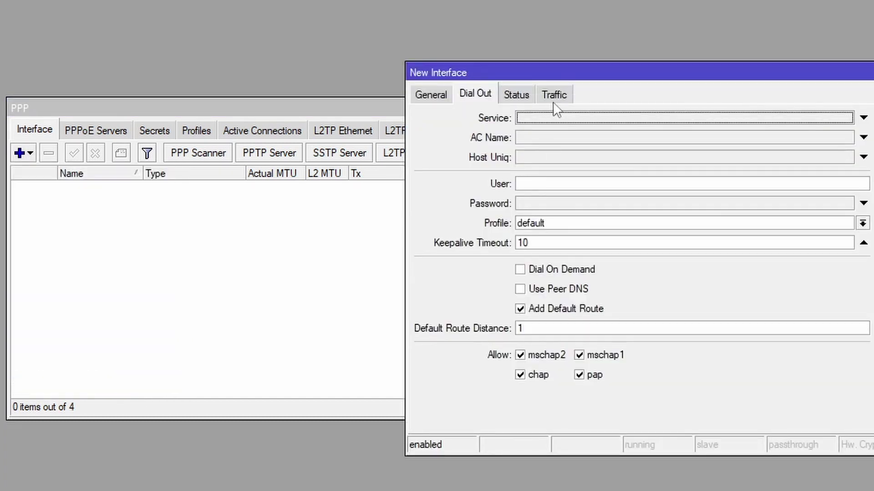
Keep the name pppoe-out1 and port ether1, then check the link to R1.
click(430, 95)
drag(504, 69, 370, 95)
click(399, 145)
double_click(348, 150)
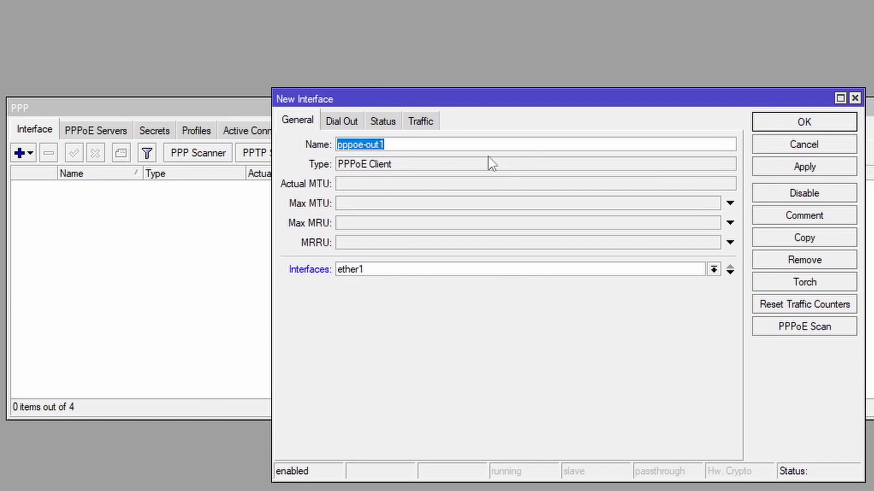
click(394, 269)
click(390, 283)
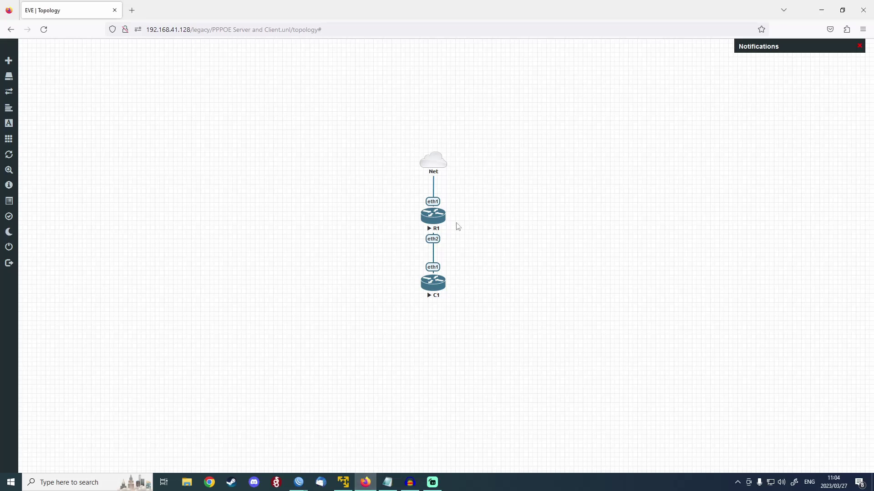
click(431, 232)
On R1, move PPPOE_Server from ether1 to ether2.
mouse_move(298, 482)
click(292, 441)
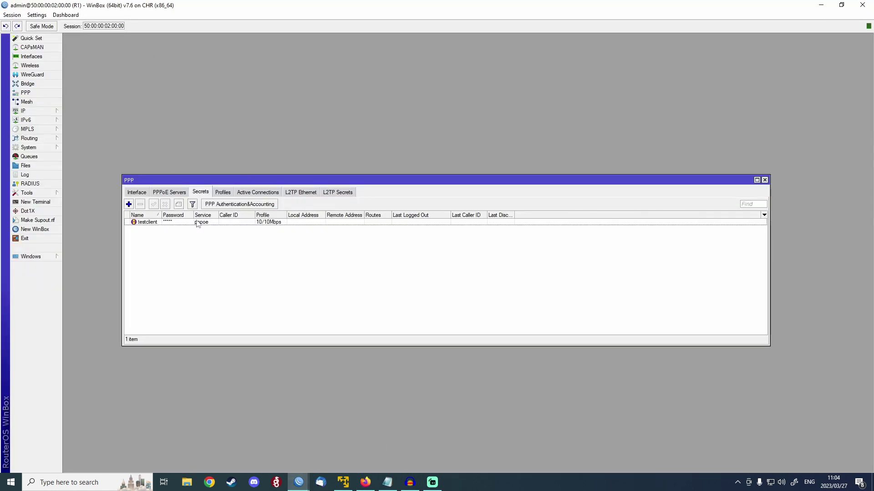
click(182, 193)
double_click(205, 226)
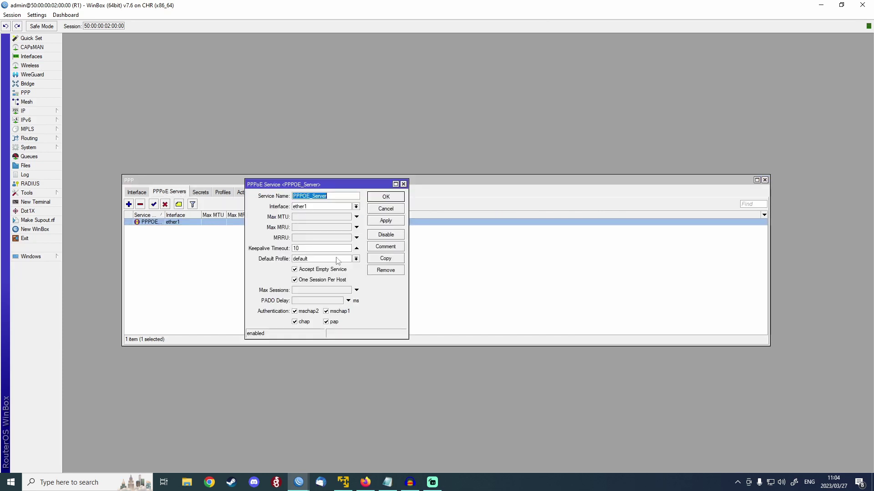
click(303, 208)
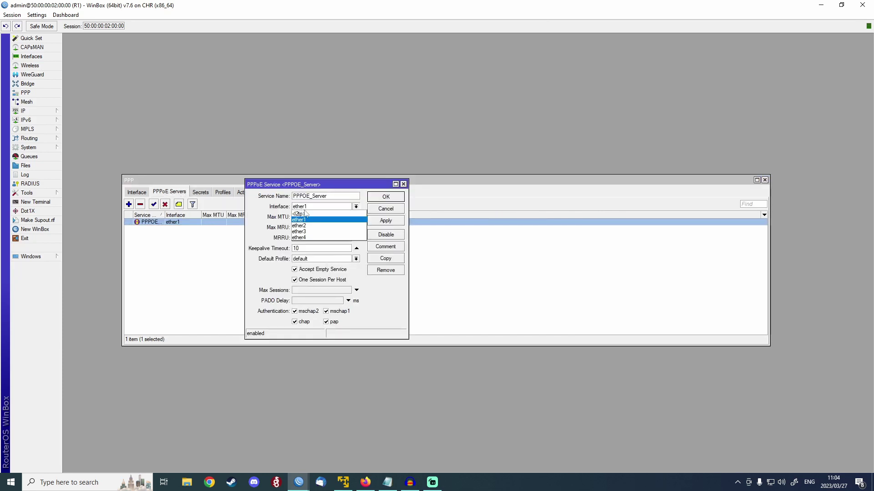
click(345, 220)
click(386, 197)
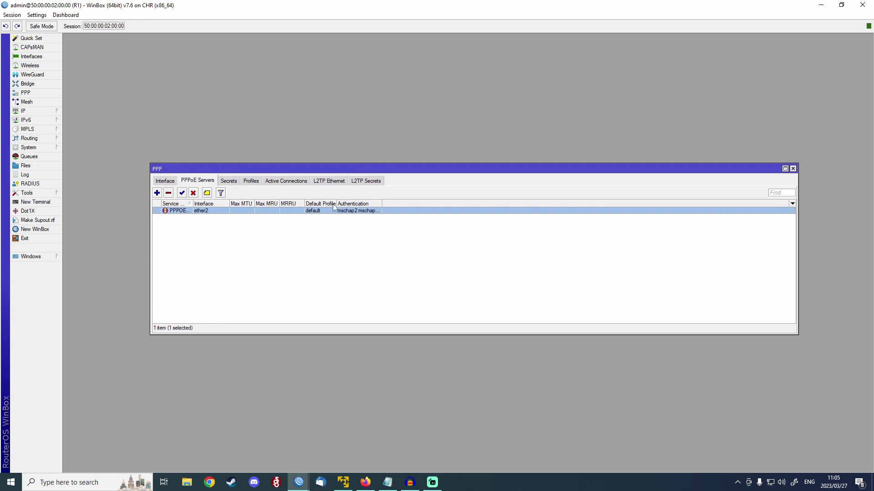
In C1's pppoe-out1 Dial Out, enter user testclient and its password, enable Use Peer DNS, and apply.
mouse_move(299, 483)
click(351, 449)
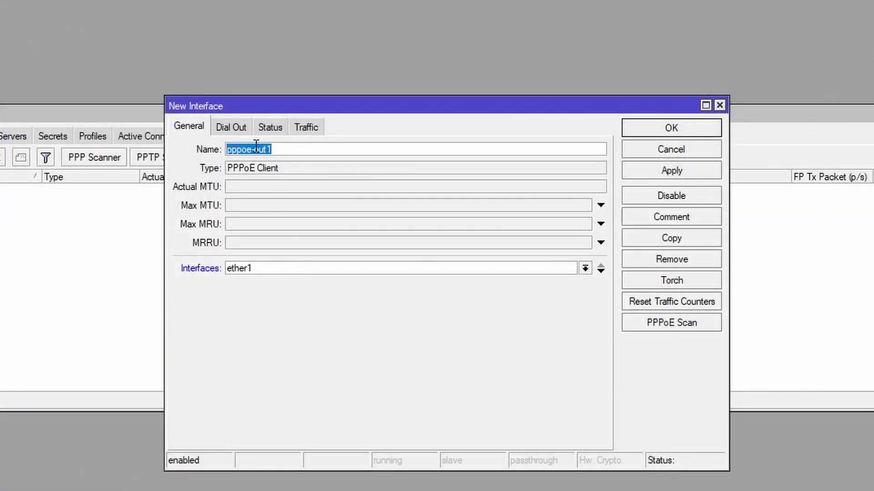
click(279, 149)
click(245, 134)
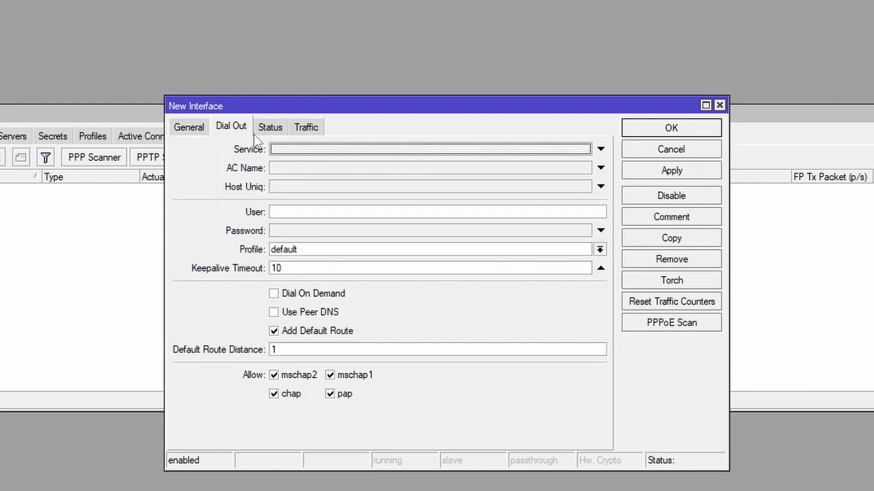
click(382, 217)
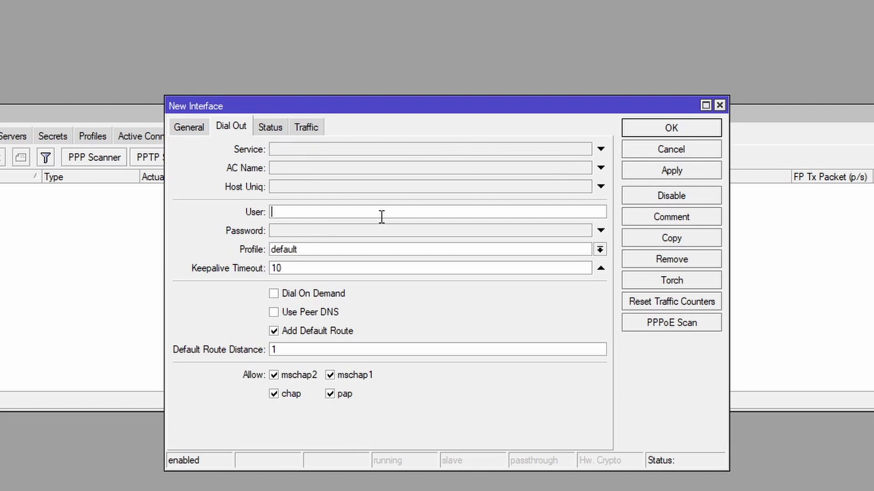
text(test)
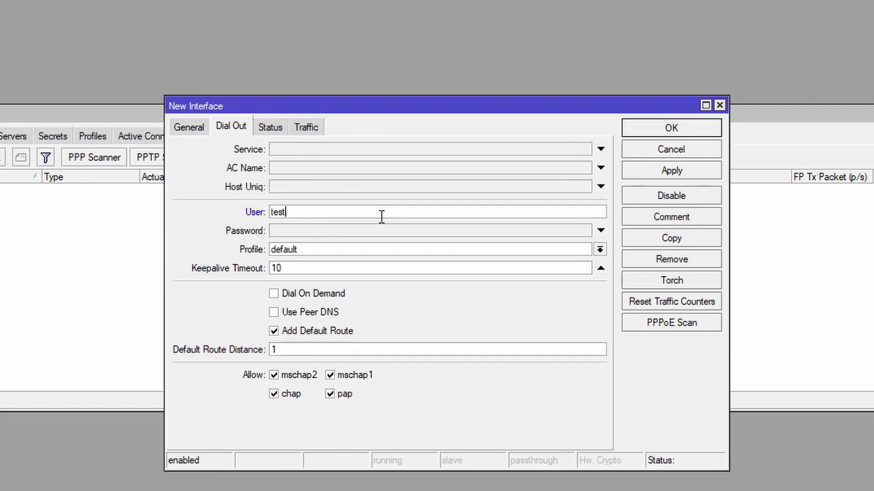
text(client)
click(357, 235)
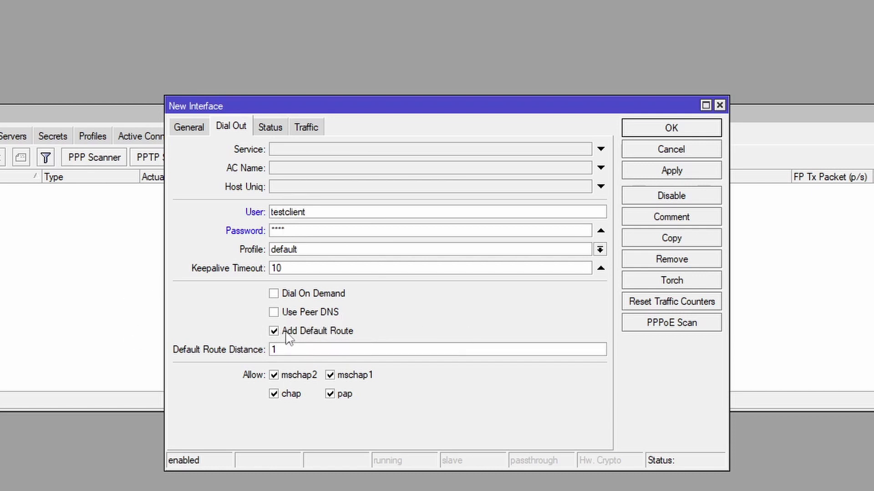
click(313, 315)
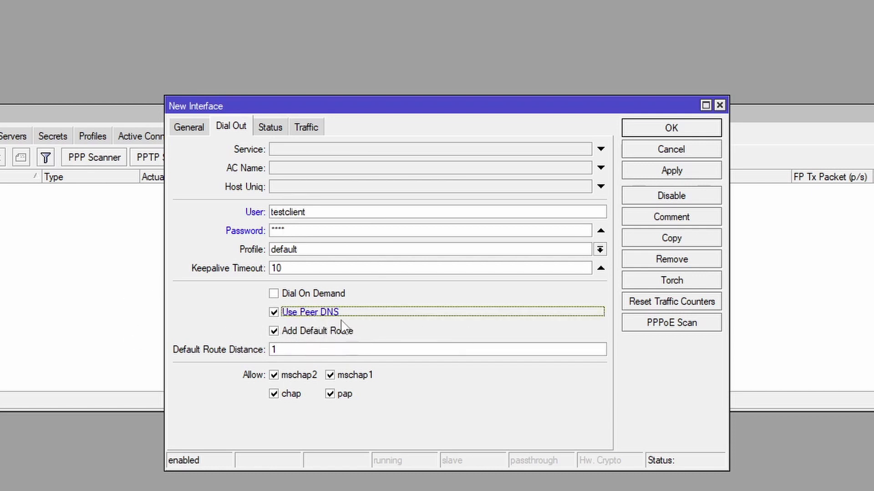
click(676, 173)
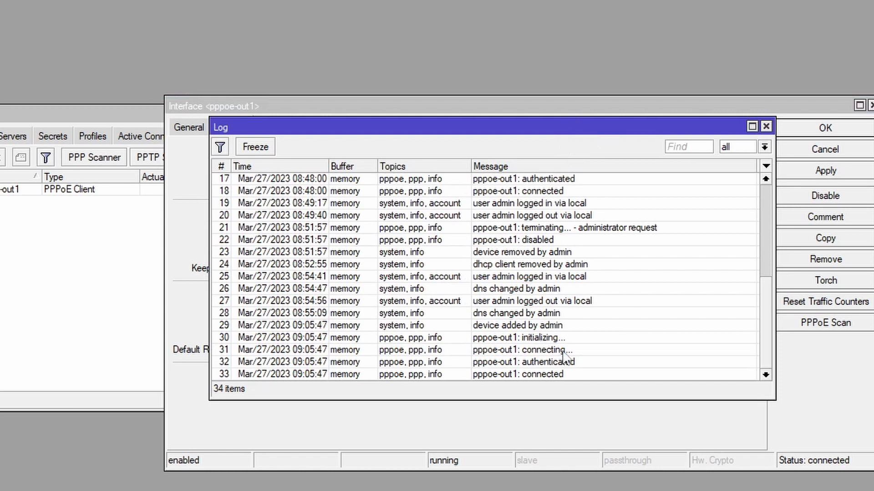
Review C1's pppoe-out1 log entries, from initializing through connecting and authenticated to connected at 09:05:47.
click(513, 254)
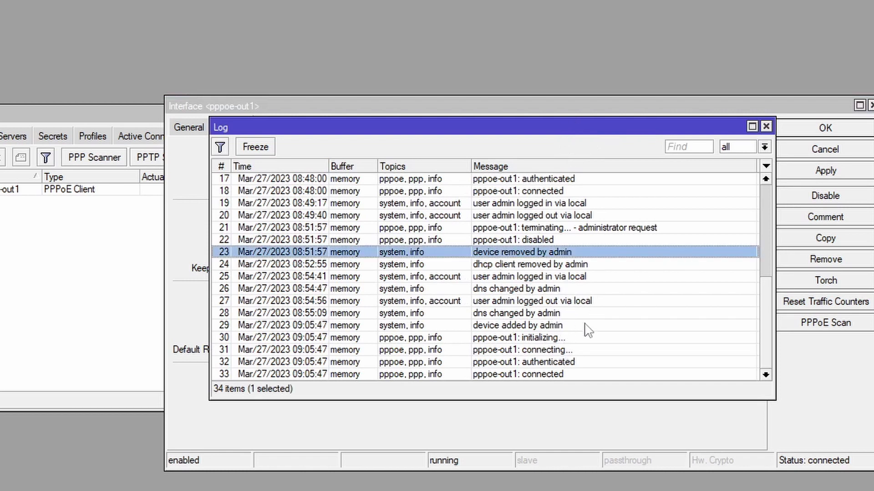
click(550, 338)
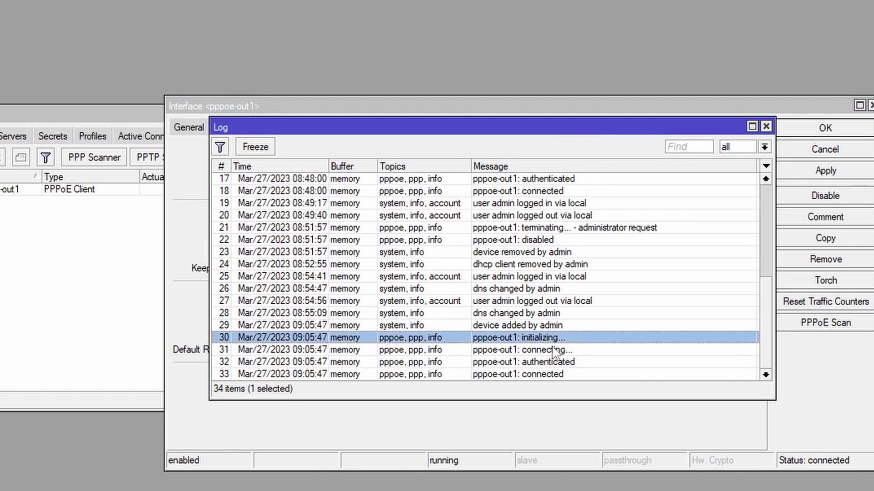
click(554, 354)
click(564, 364)
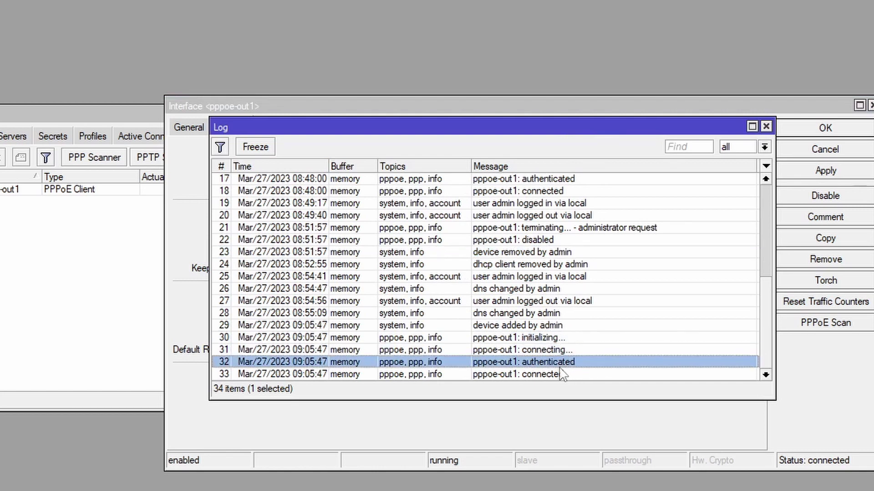
click(552, 351)
click(554, 363)
click(547, 375)
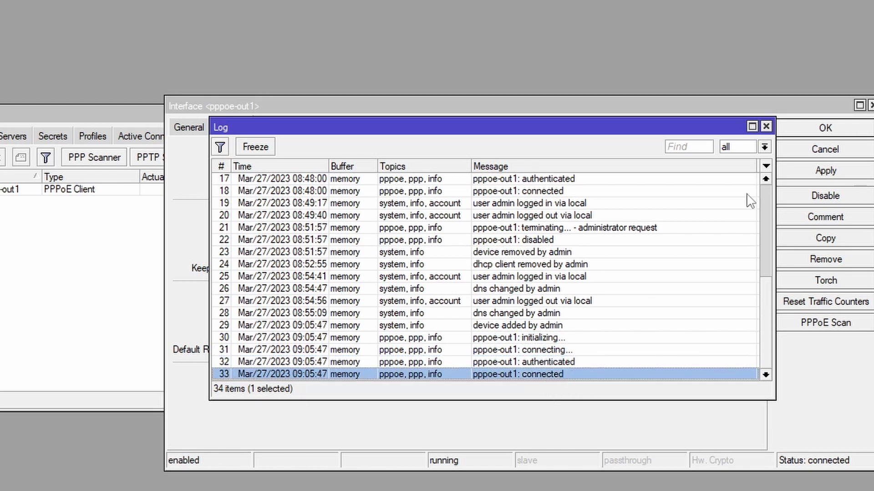
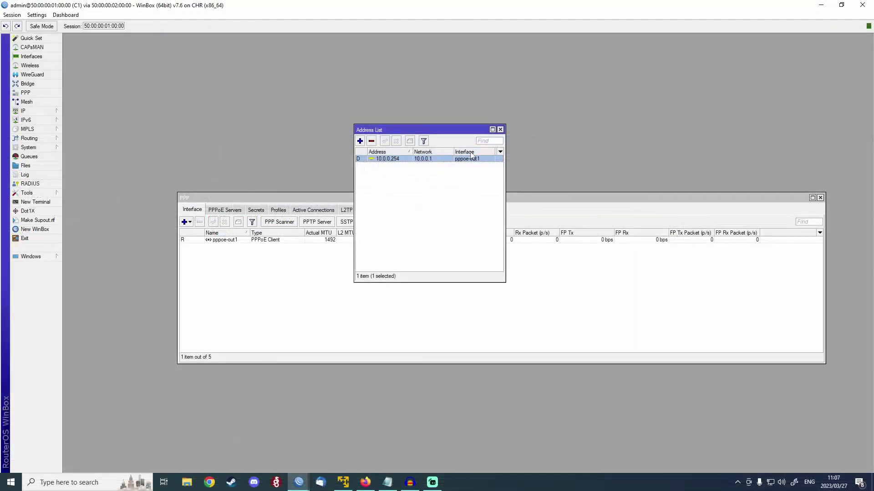
Check C1's routing table for the default route via pppoe-out1.
click(500, 130)
click(25, 111)
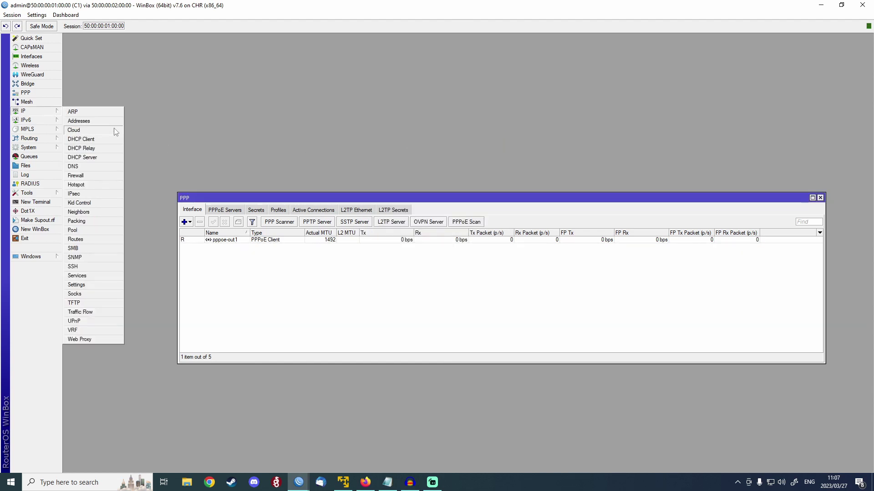
click(86, 240)
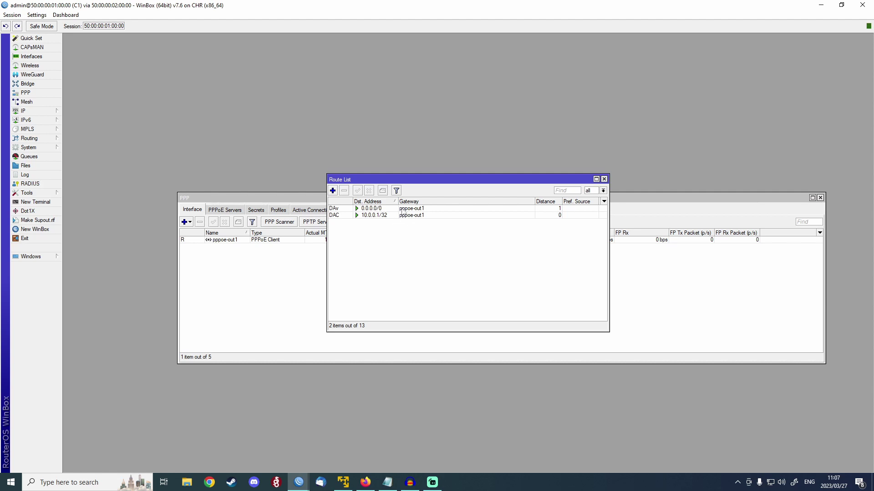
click(363, 210)
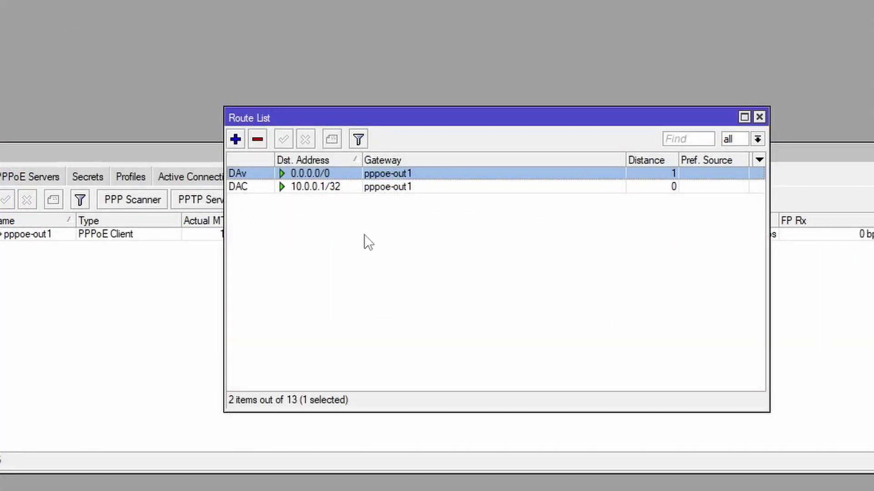
click(760, 117)
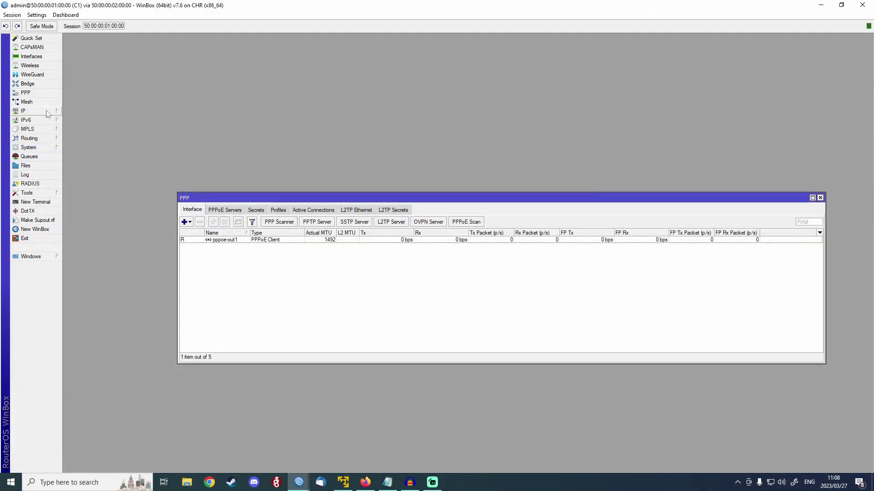
Review C1's dynamic DNS server entries in the DNS settings.
click(48, 114)
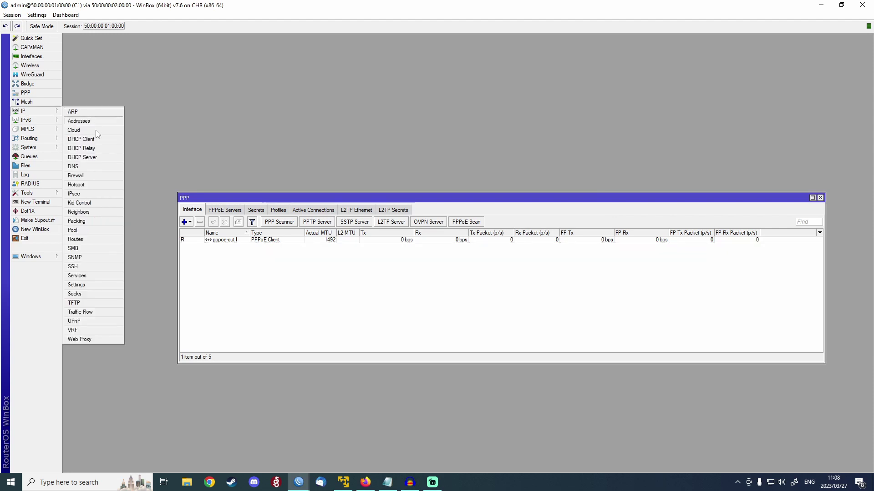
click(111, 166)
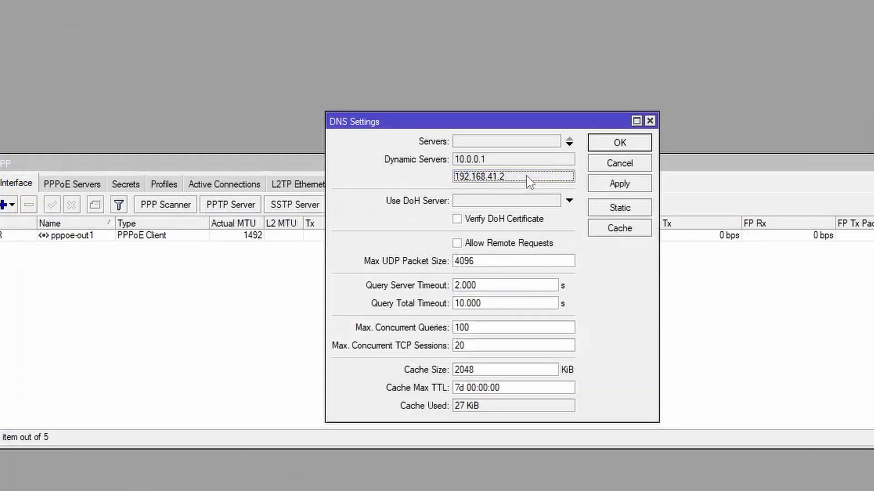
double_click(489, 205)
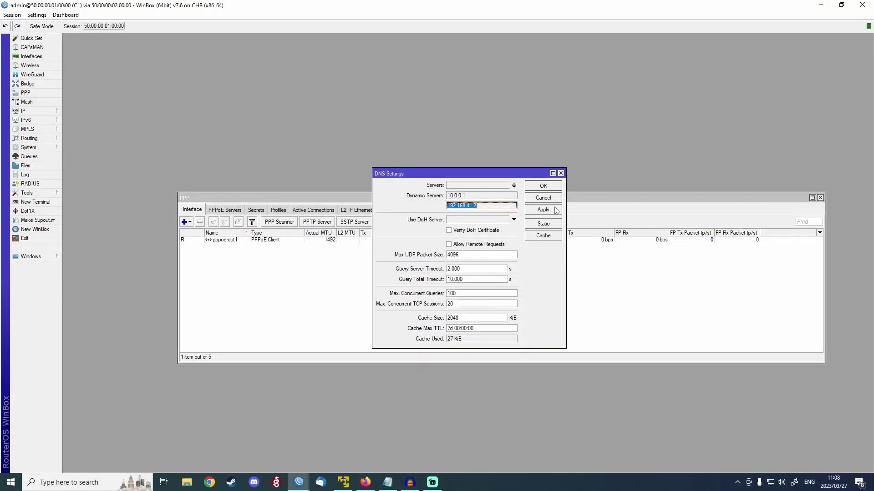
click(543, 185)
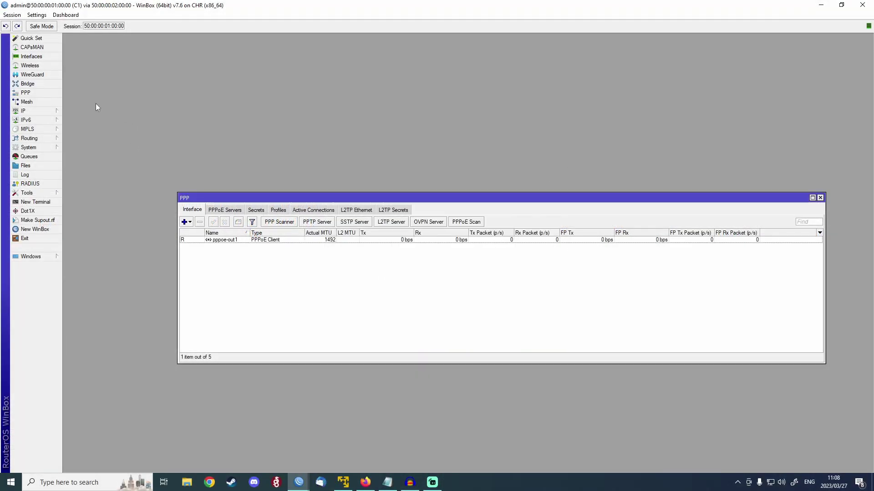
Run ping google.com in a new C1 terminal and stop it once replies arrive.
click(35, 202)
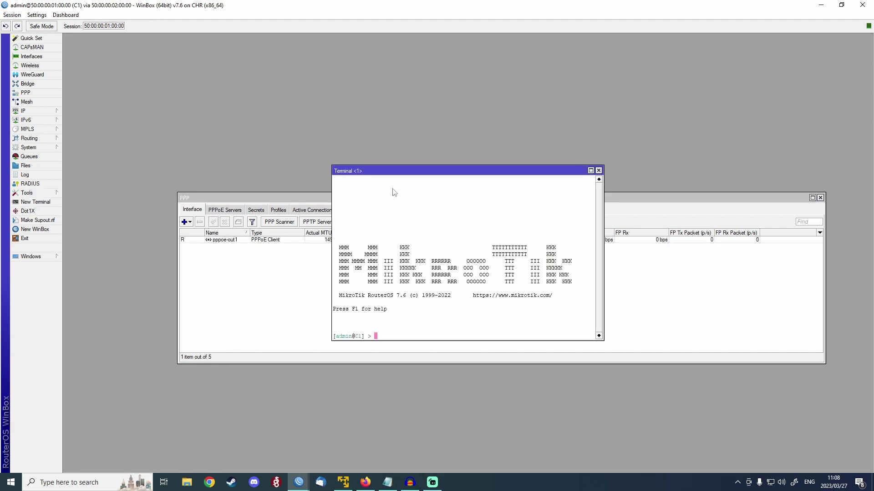
drag(396, 172, 269, 184)
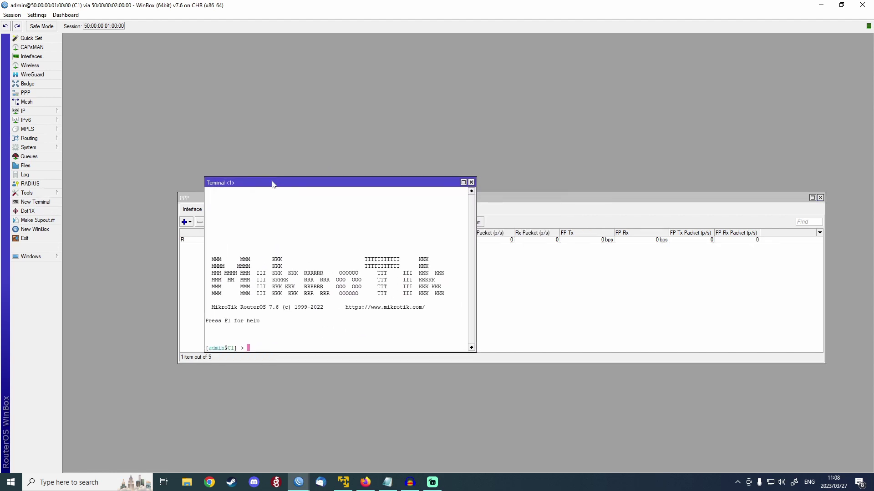
text(ping google)
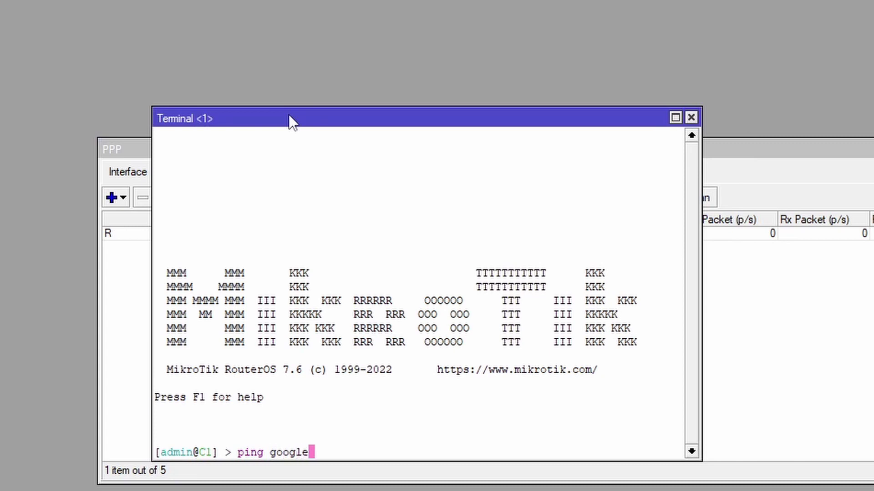
text(.com)
key(Return)
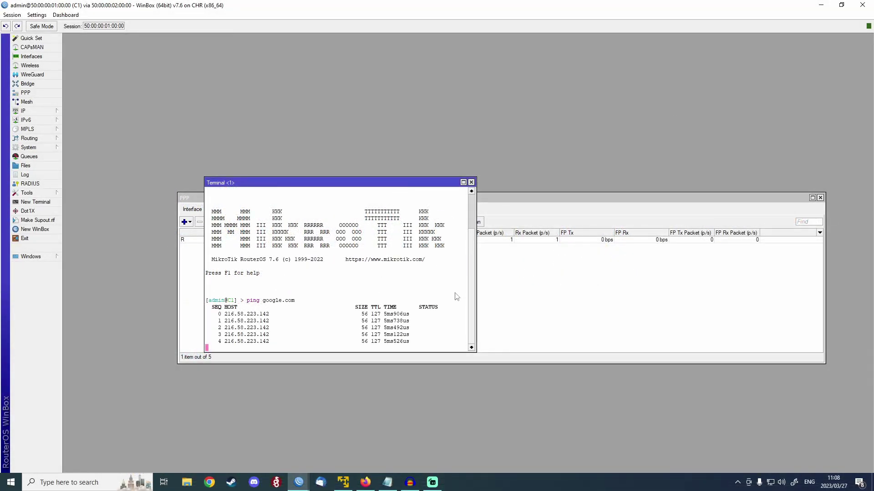
key(ctrl+c)
Close C1's terminal and switch to the R1 WinBox session.
click(471, 182)
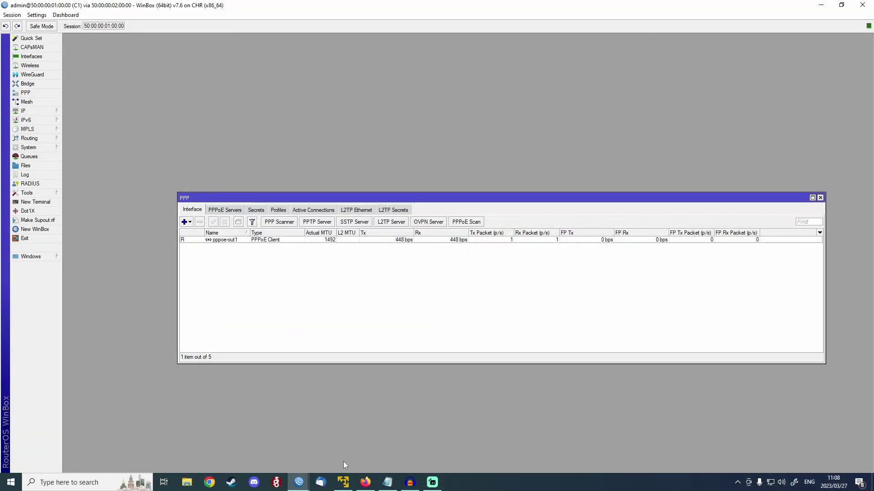
mouse_move(298, 482)
click(316, 452)
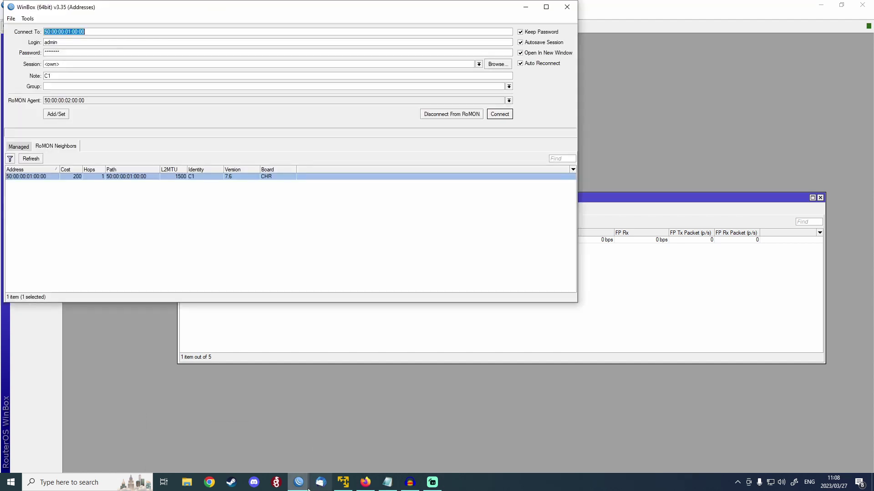
click(204, 436)
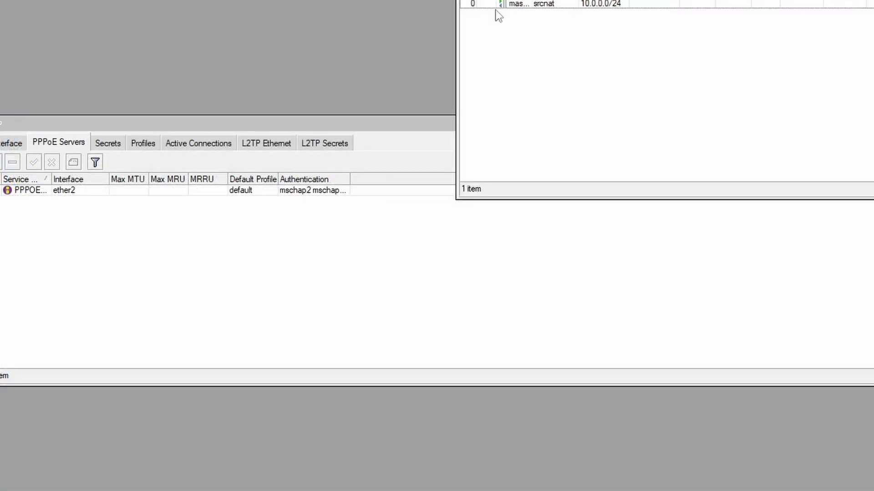
Inspect R1's masquerade NAT rule for source 10.0.0.0/24, then close the firewall.
double_click(514, 4)
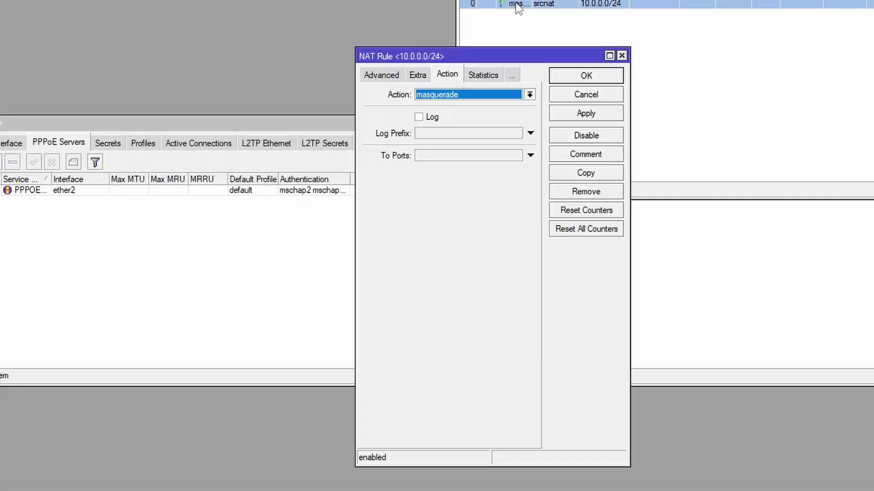
click(394, 73)
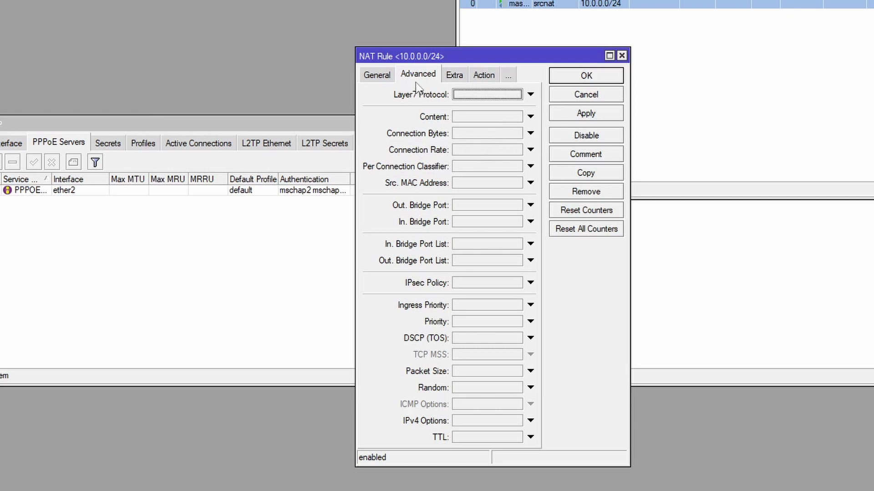
click(391, 72)
double_click(495, 111)
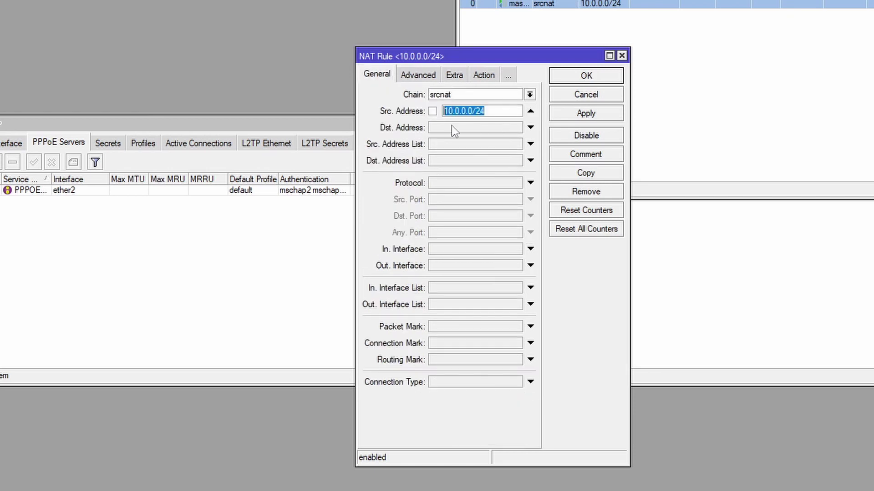
click(587, 77)
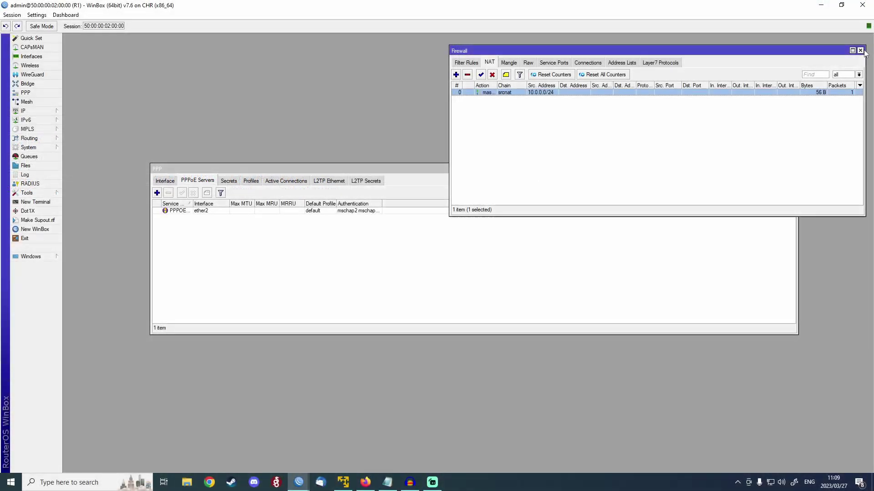
click(860, 50)
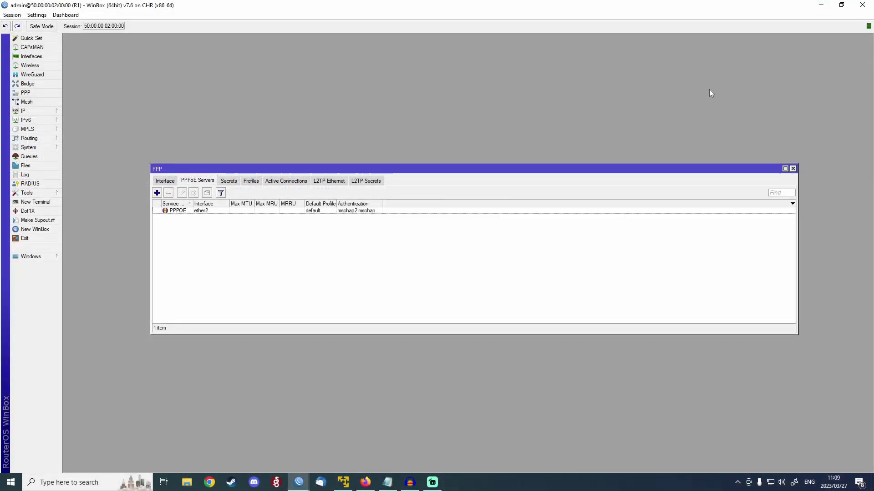
Check the 10M/10M simple queue for pppoe-testclient in R1's queue list.
click(44, 159)
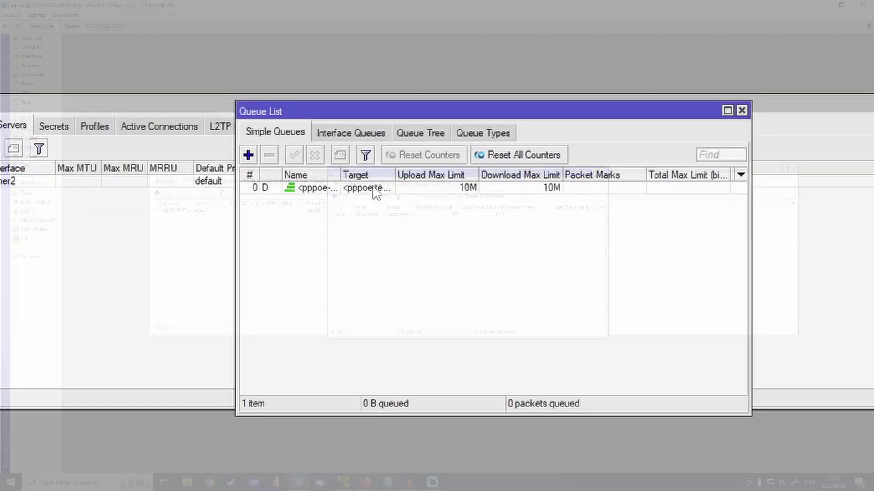
click(410, 216)
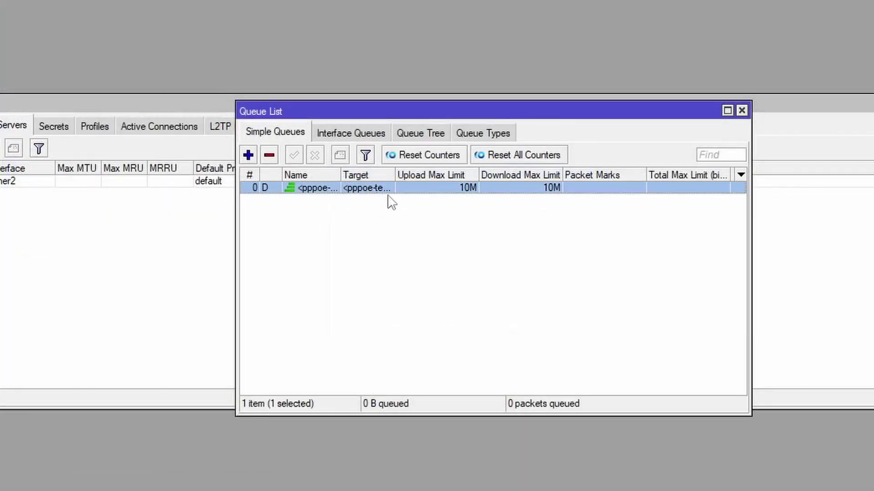
drag(395, 175, 575, 175)
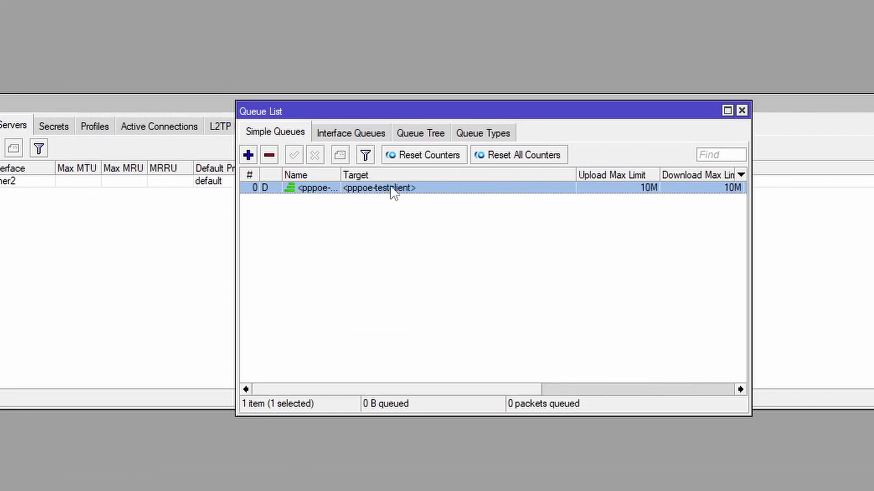
double_click(394, 192)
click(661, 133)
click(741, 111)
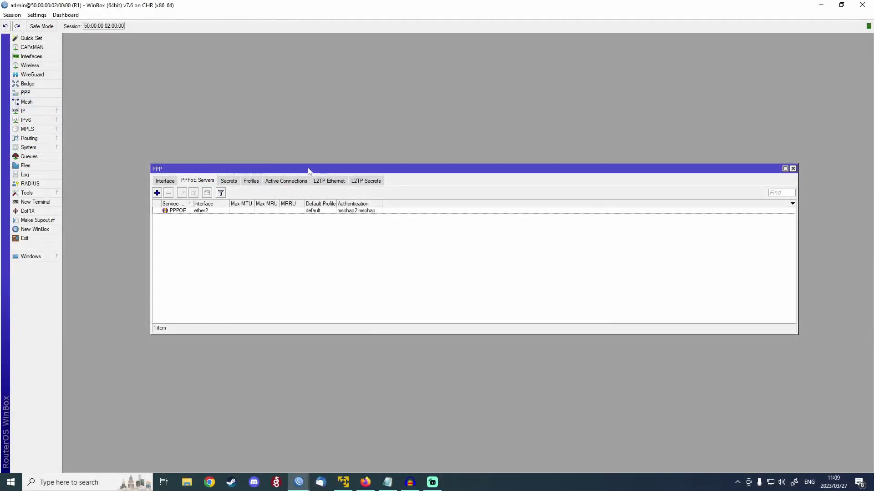
Open R1's testclient secret at its Caller ID field, then return to C1's session.
click(229, 181)
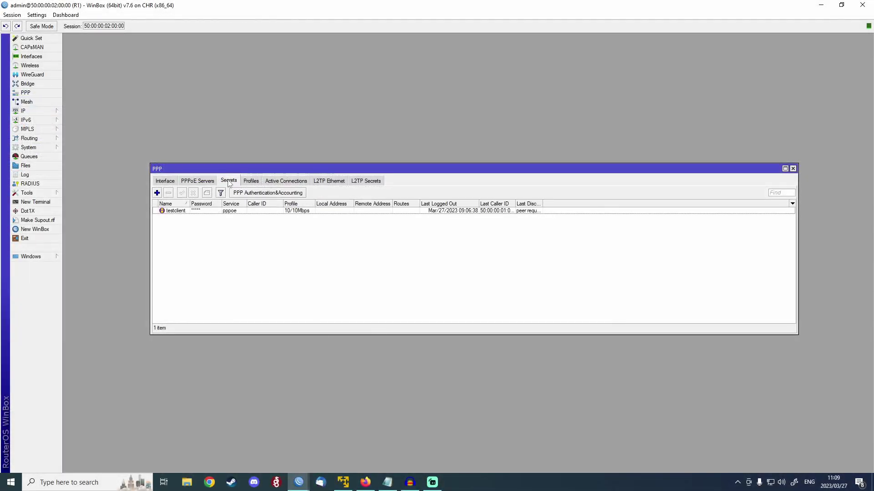
double_click(268, 211)
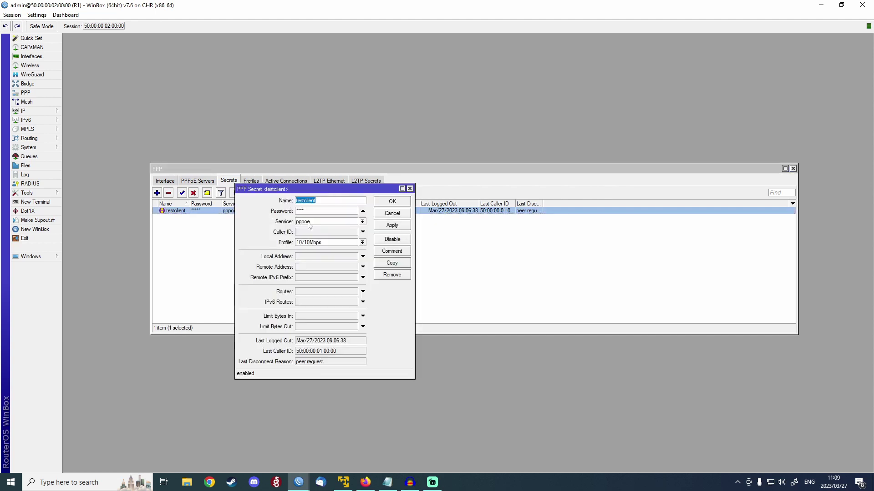
drag(346, 189, 397, 182)
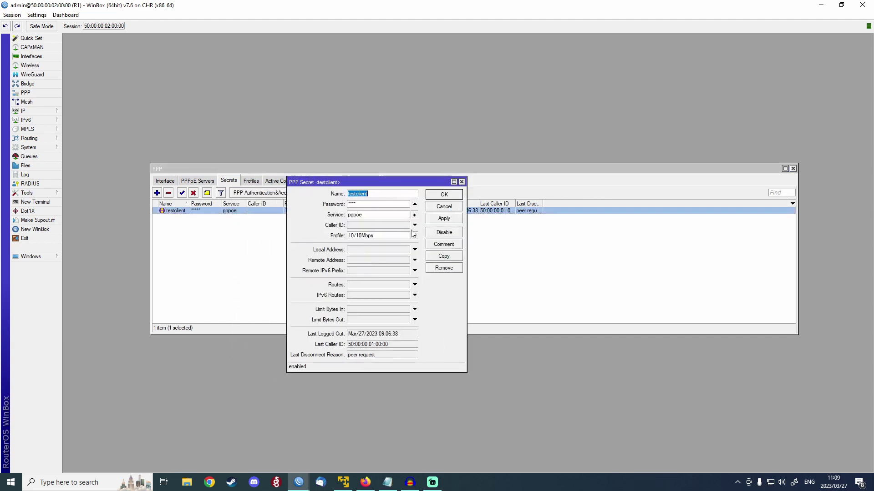
click(405, 225)
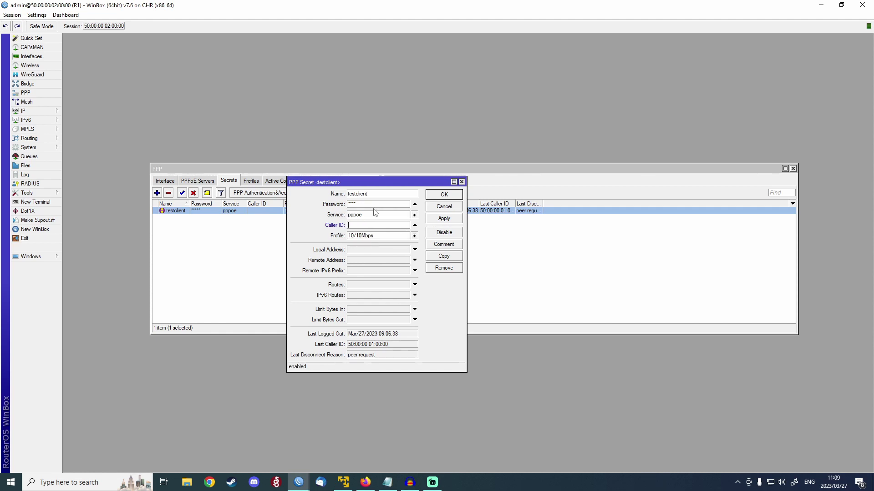
mouse_move(301, 487)
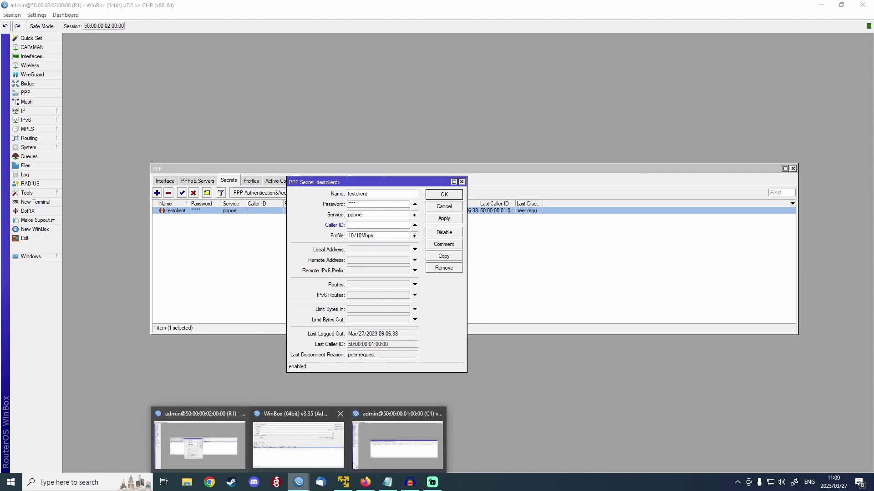
click(397, 451)
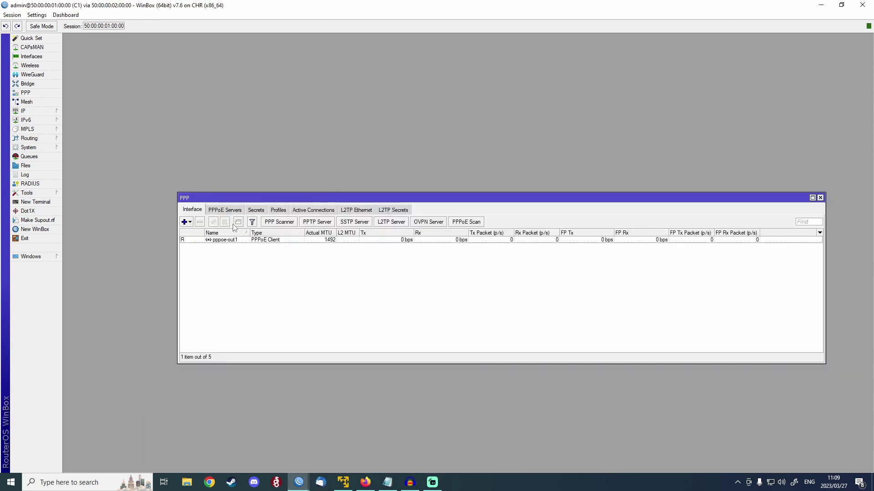
Copy C1's ether1 MAC address 50:00:00:01:00:00 and return to R1's testclient secret.
click(42, 57)
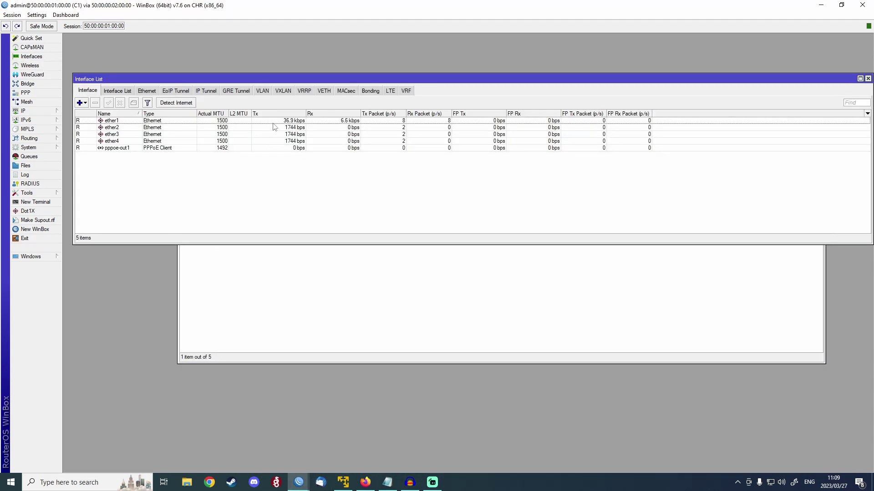
drag(309, 82, 360, 127)
click(455, 172)
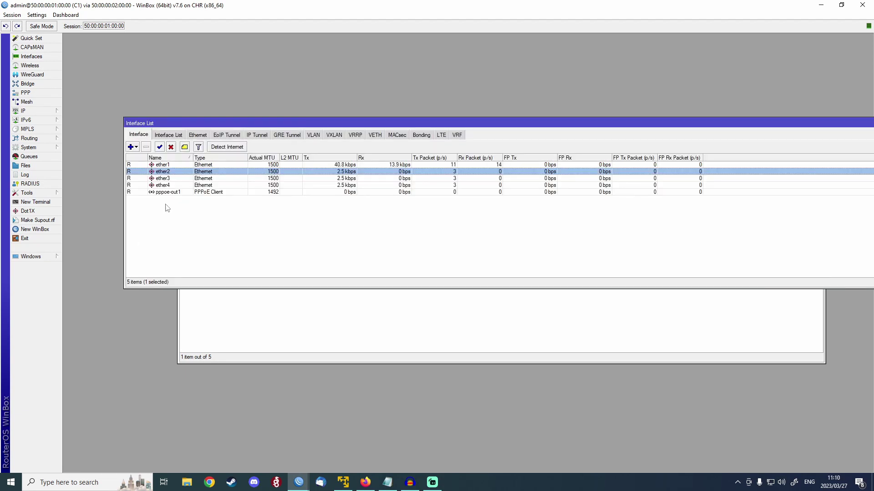
double_click(178, 164)
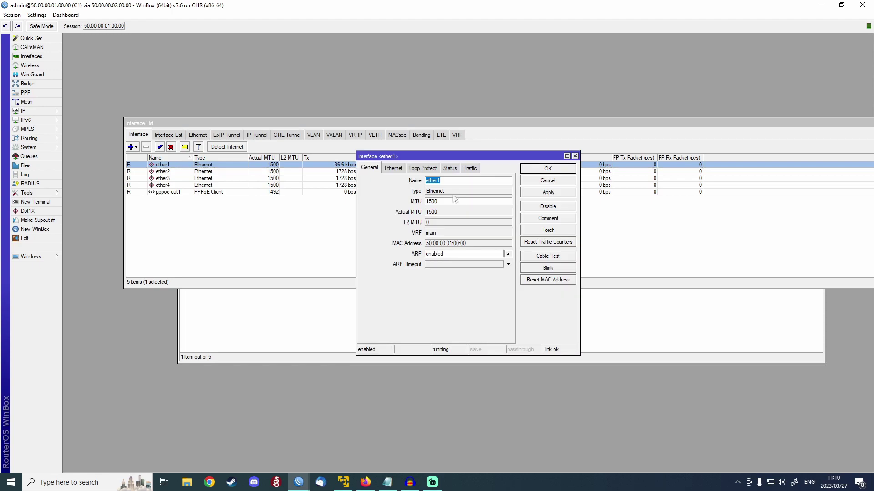
double_click(465, 245)
key(ctrl+c)
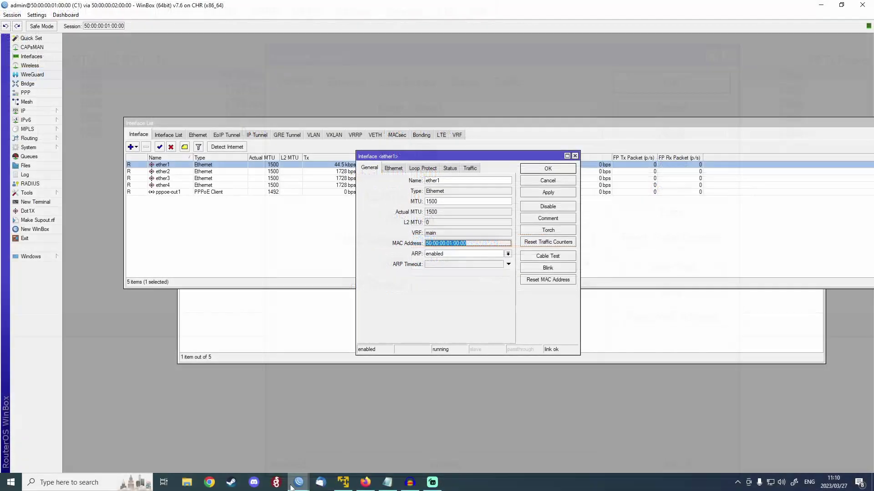
mouse_move(298, 482)
click(203, 433)
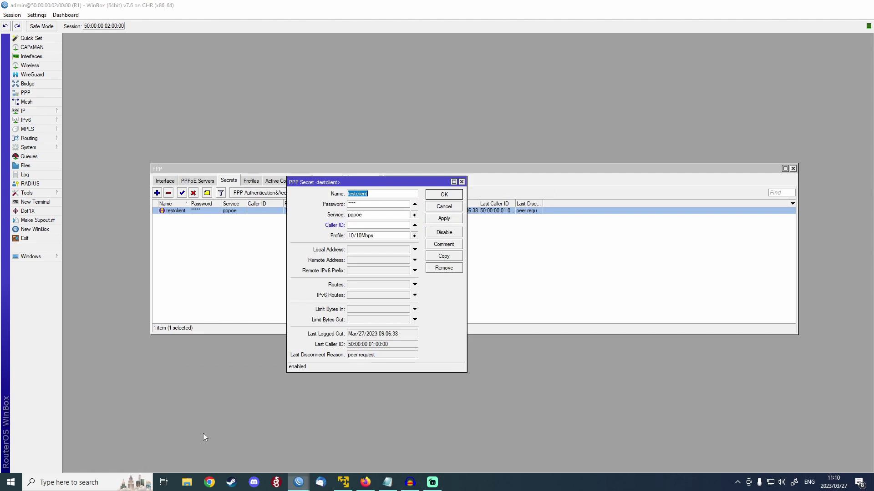
Paste 50:00:00:01:00:00 as the testclient secret's caller ID and apply it.
click(363, 226)
key(ctrl+v)
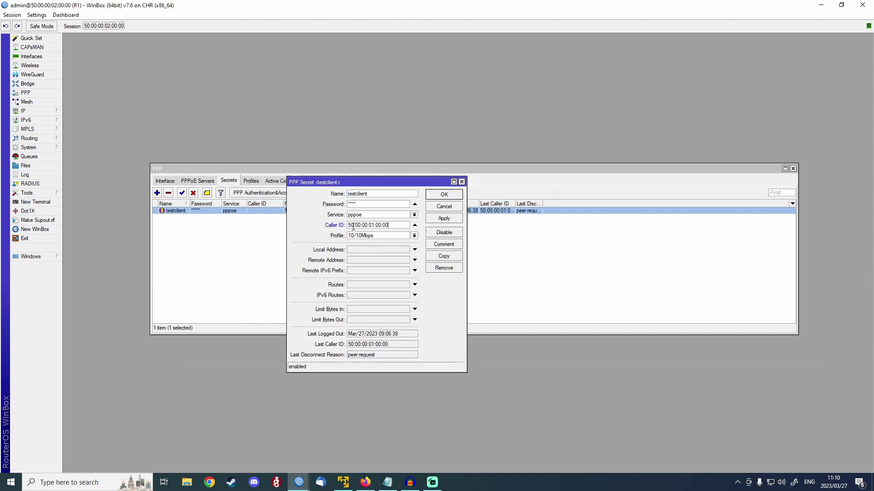
click(448, 218)
click(457, 194)
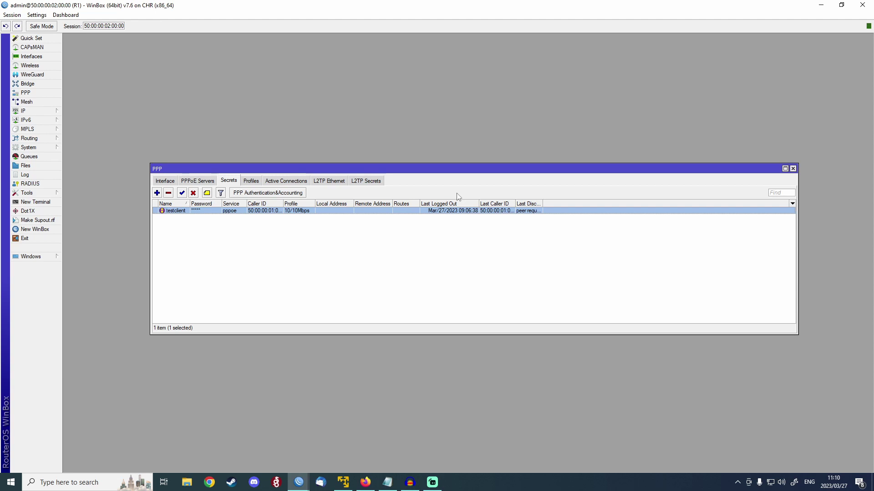
Reopen the testclient secret to verify the caller ID value.
double_click(428, 211)
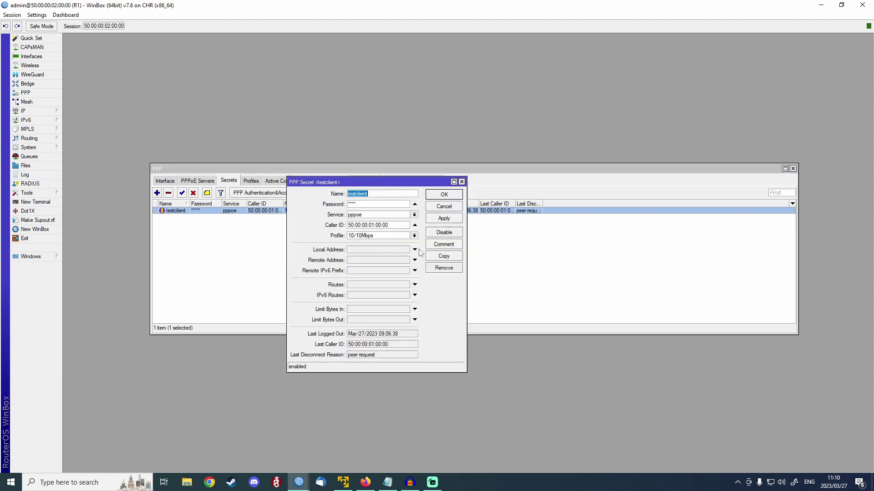
click(392, 227)
double_click(394, 229)
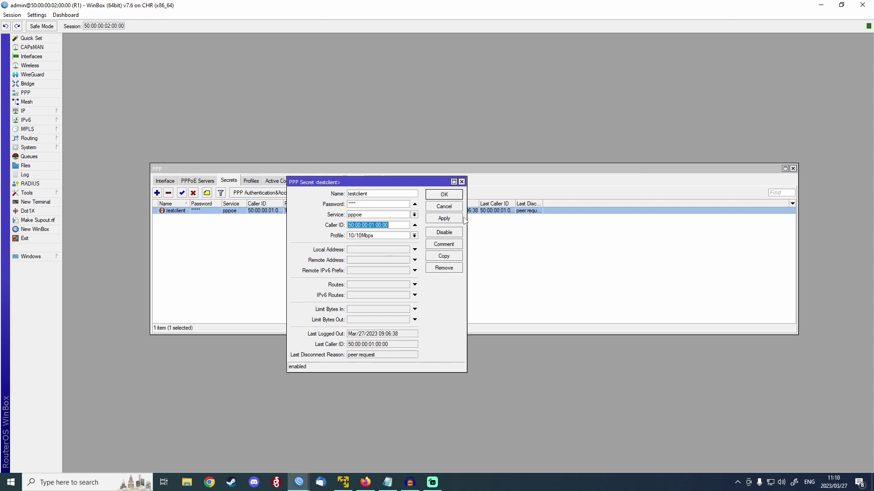
In the EVE-NG lab, stop the R1 and C1 nodes.
click(444, 206)
click(365, 482)
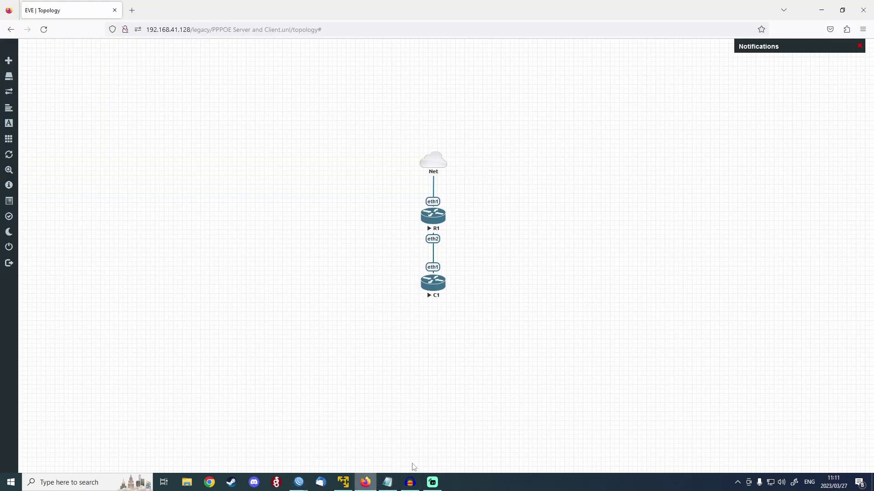
drag(355, 135, 493, 310)
right_click(431, 222)
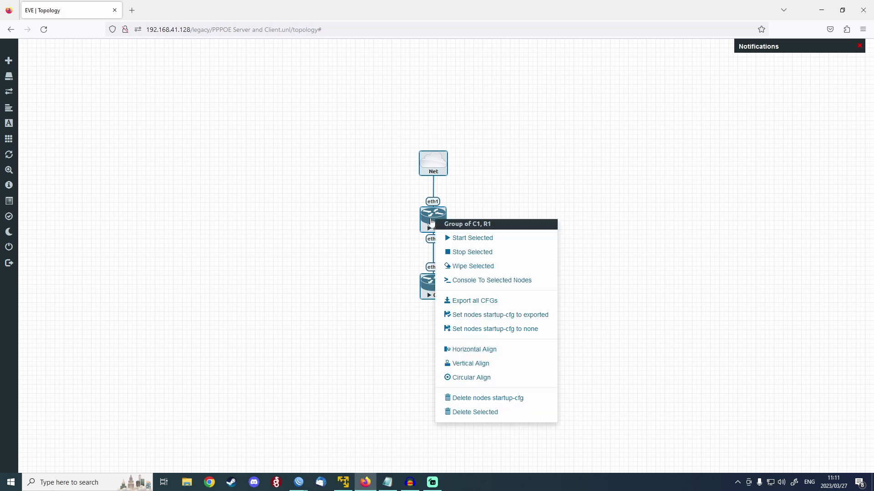
click(487, 252)
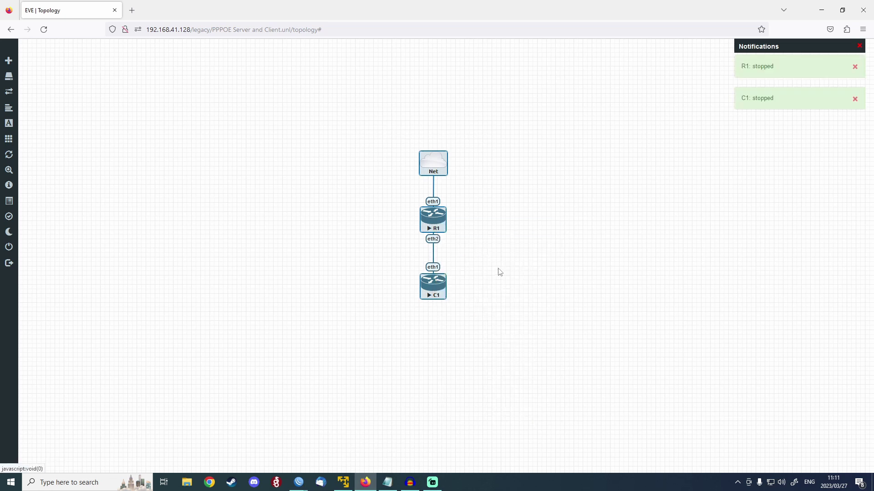
click(543, 293)
Add a MikroTik RouterOS node named C2 and place it beside C1.
right_click(492, 285)
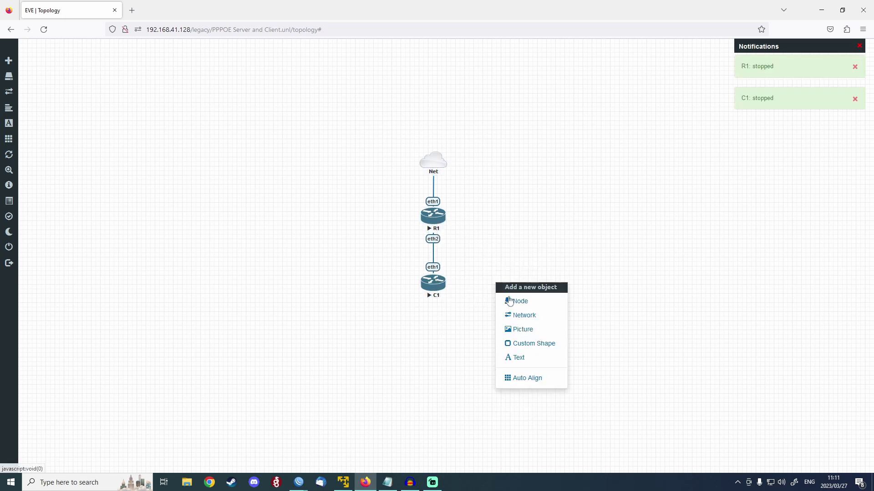
click(516, 301)
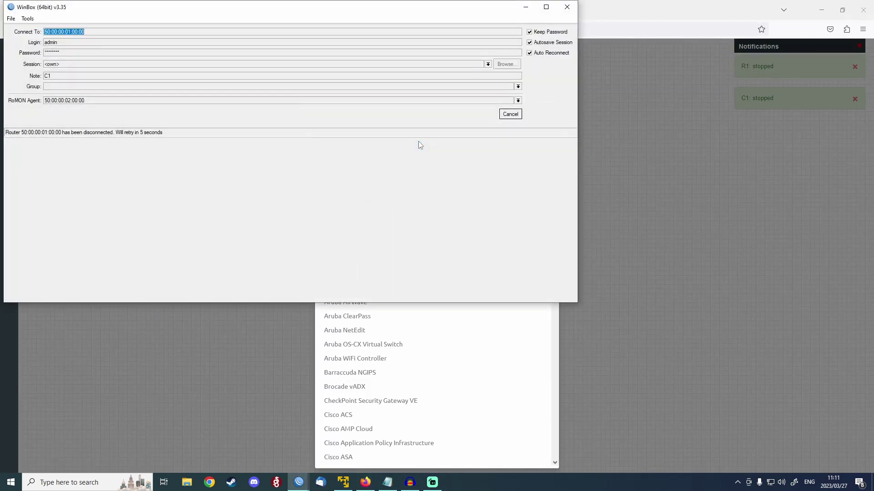
click(526, 7)
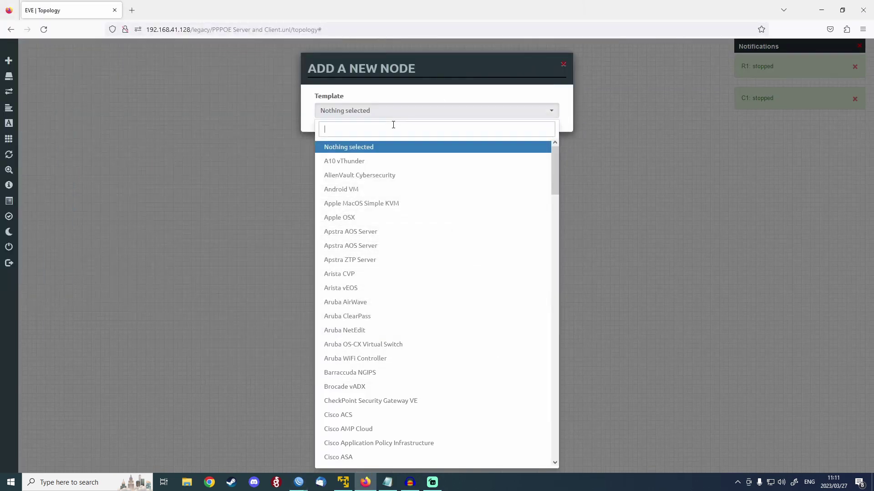
click(393, 126)
text(mik)
click(371, 146)
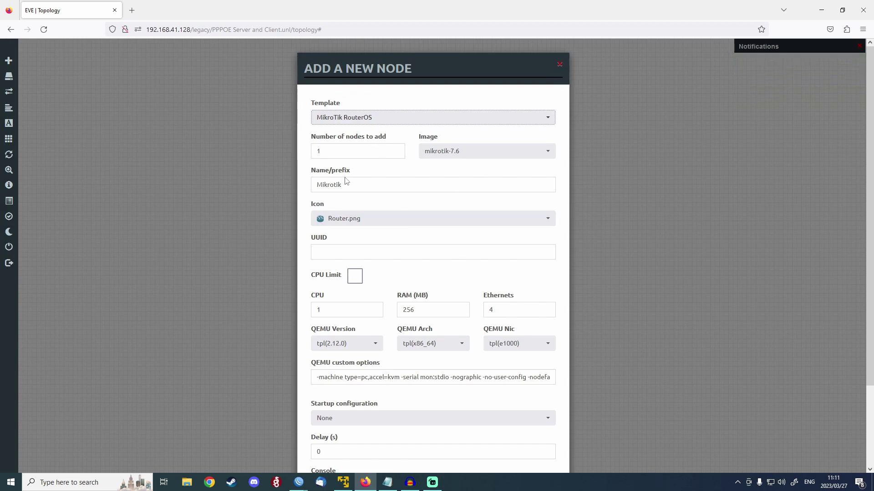
click(341, 151)
double_click(369, 190)
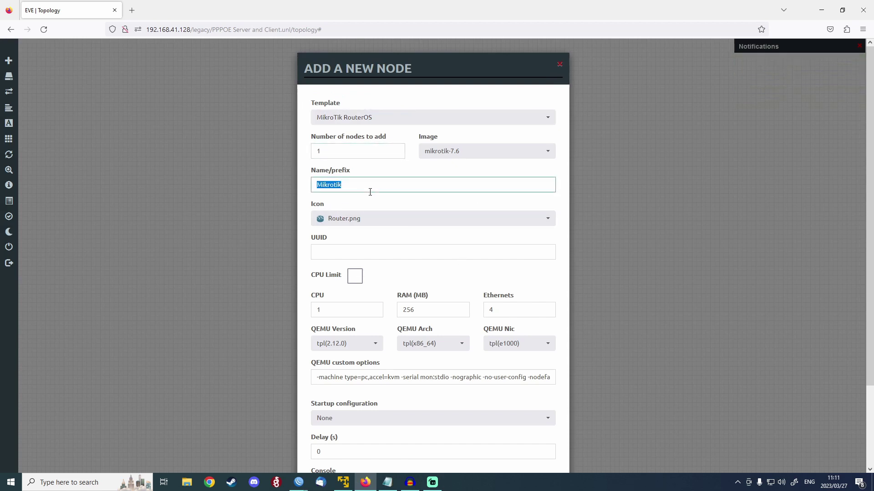
text(C1)
text(2)
scroll(464, 273, down, 3)
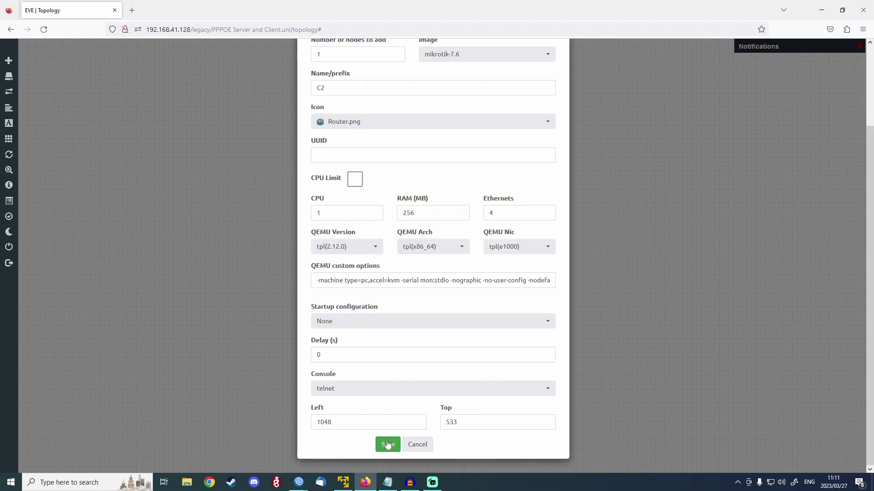
click(388, 444)
drag(505, 289, 484, 288)
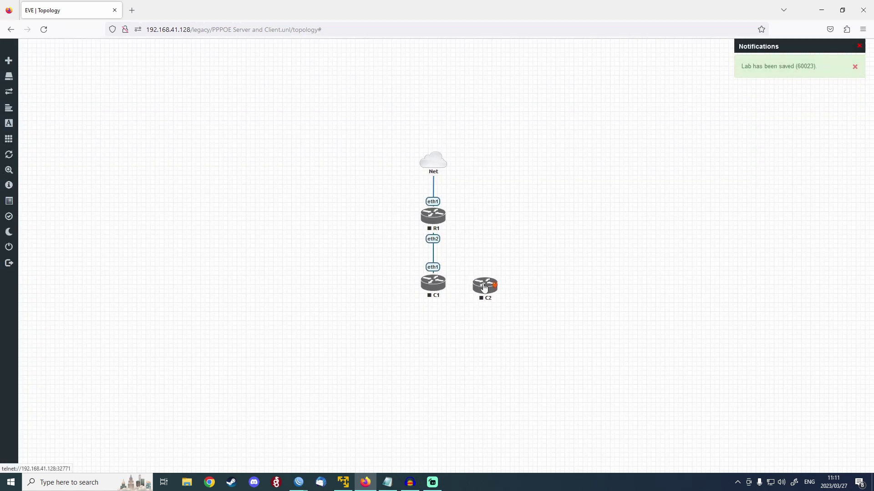
Replace the R1–C1 link with a link from C2's eth1 to R1's eth2.
right_click(438, 240)
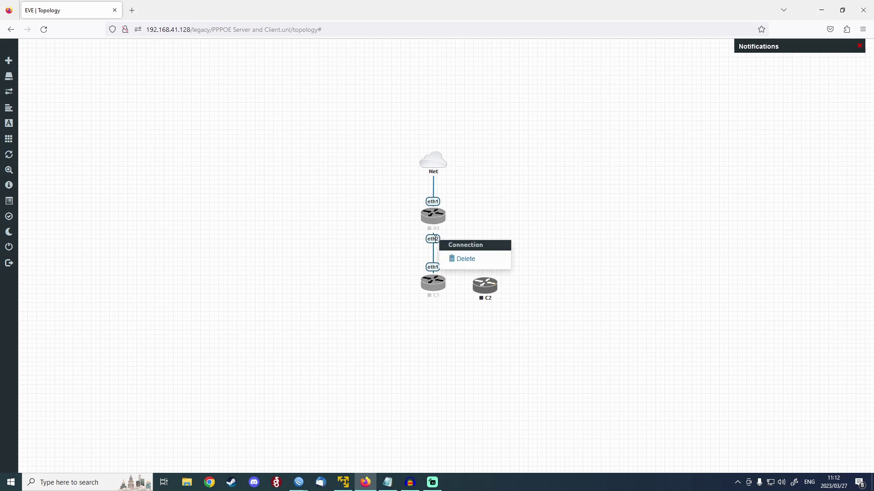
click(462, 259)
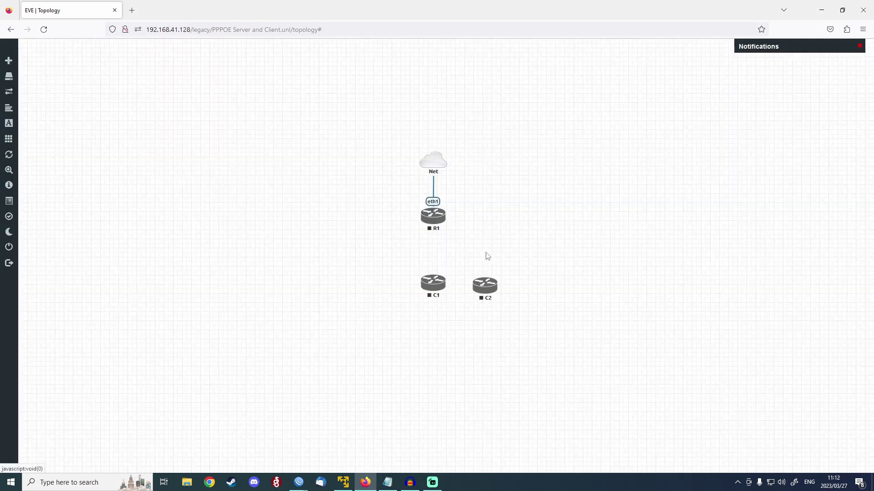
drag(489, 284, 433, 216)
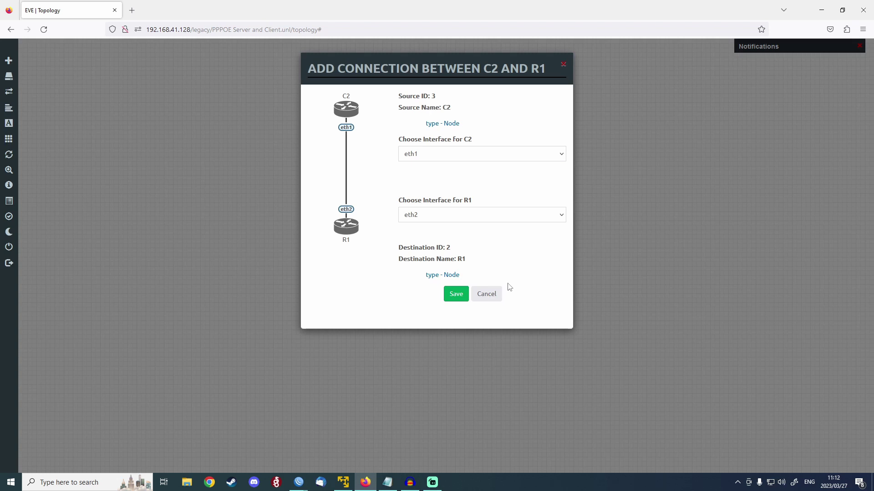
click(455, 295)
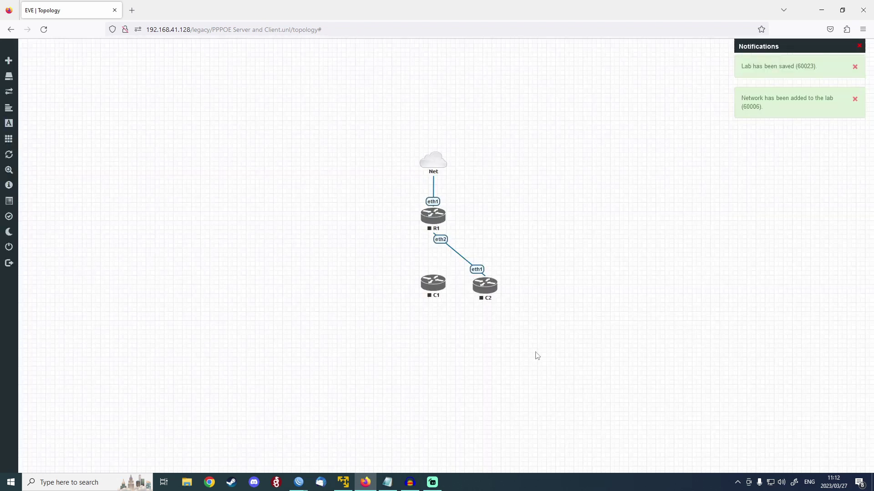
Start all lab nodes and open C2's console.
drag(412, 137, 512, 307)
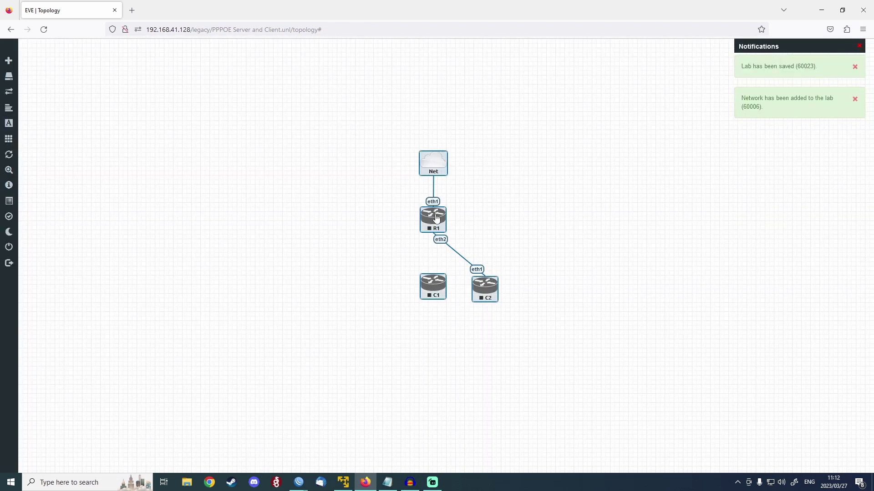
right_click(437, 217)
click(471, 235)
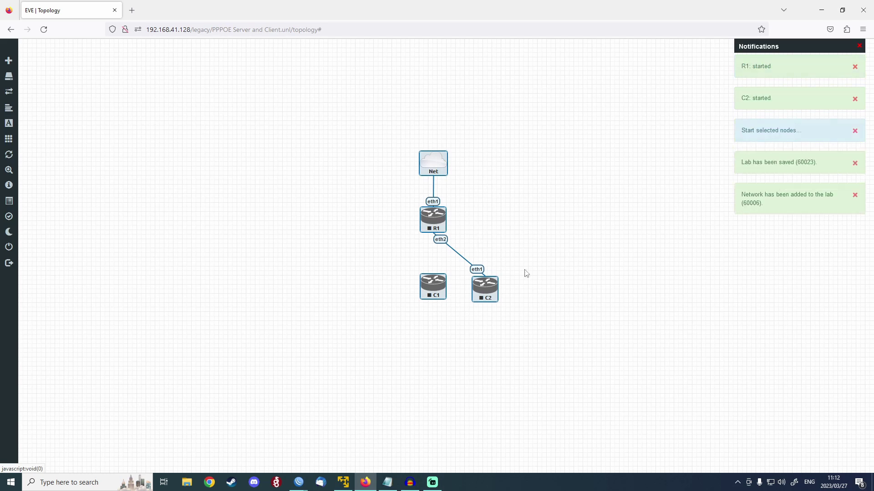
click(484, 286)
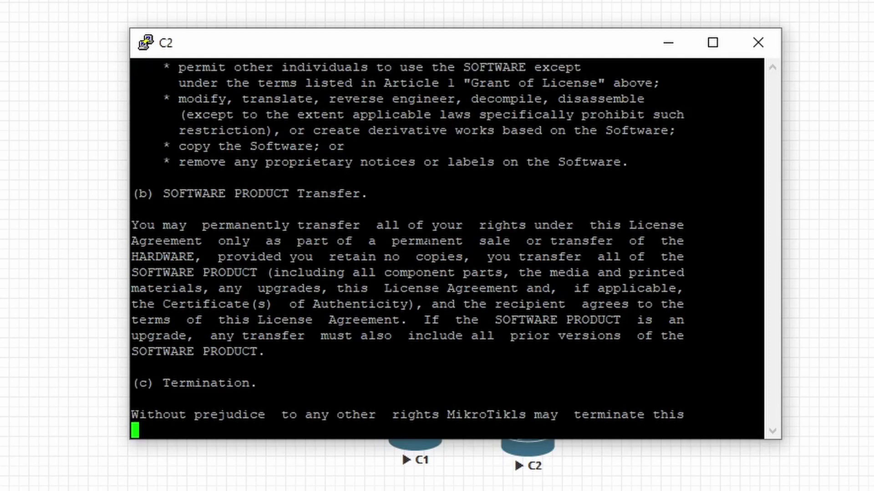
Page through C2's licence text and skip the new-password prompt to reach the command line.
key(Return)
key(Return)
key(Return)
key(Return)
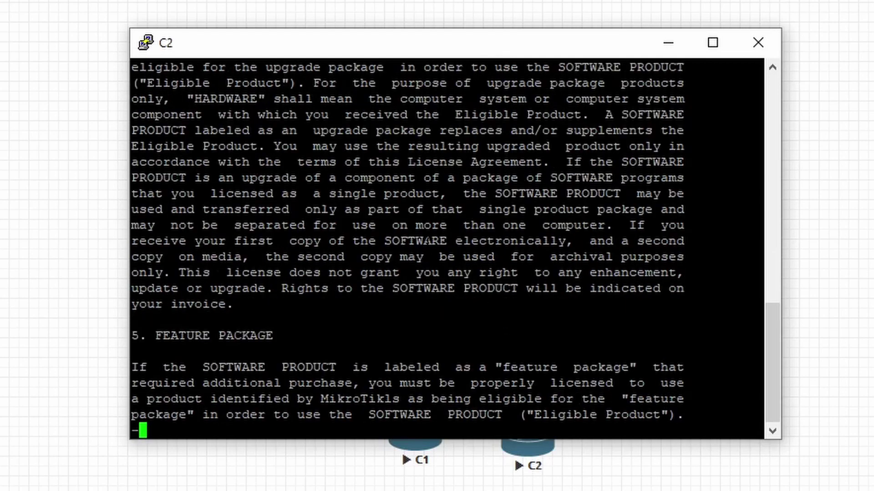
key(Return)
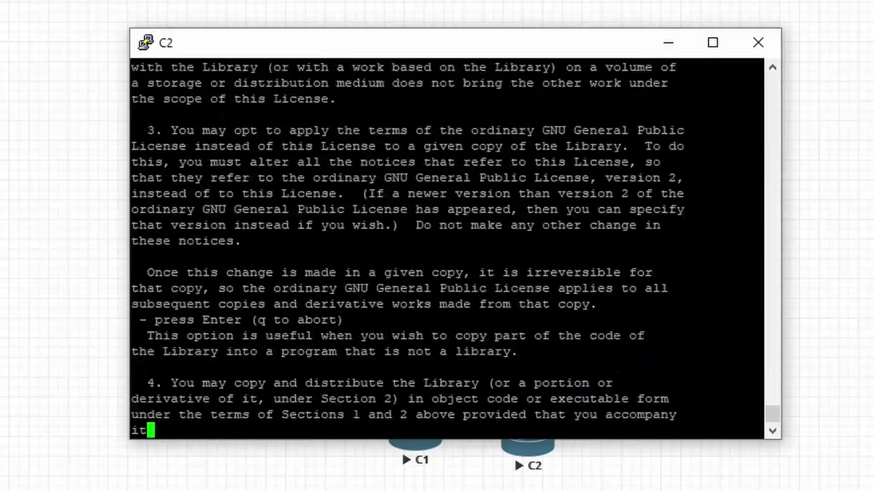
key(Return)
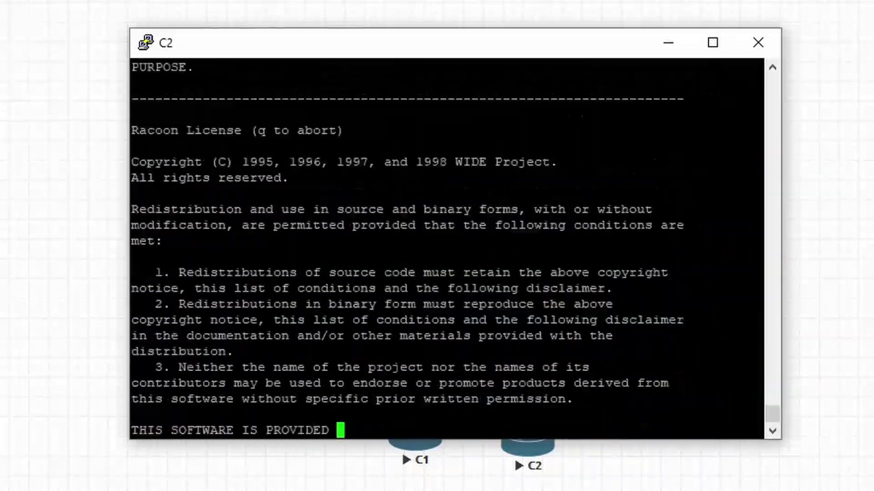
key(Return)
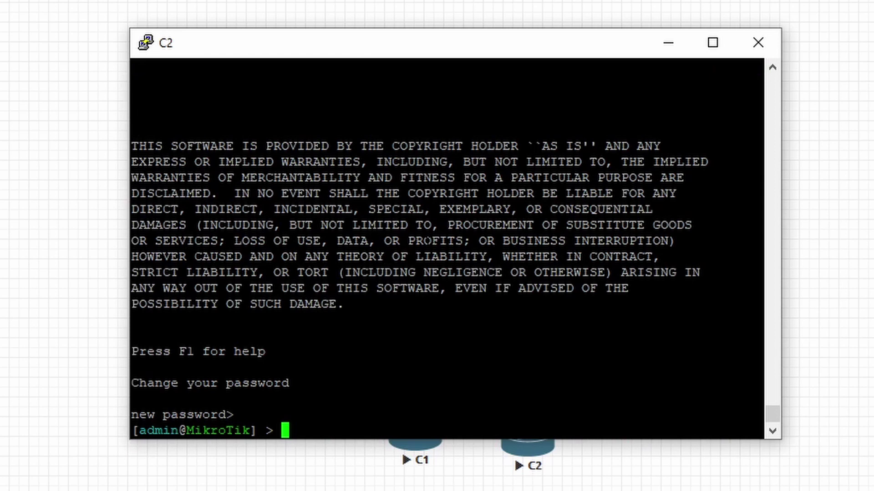
Rename the router to C2 with system/identity/set name=C2.
text(system)
key(Left)
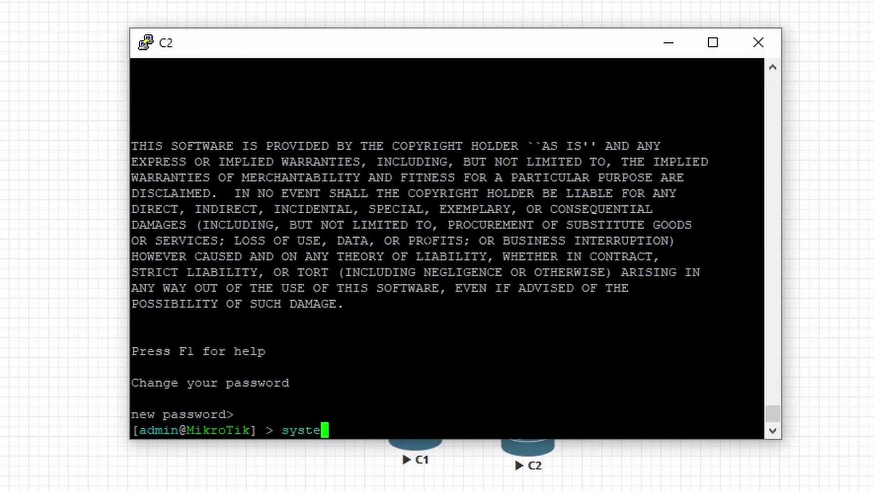
key(Right)
text(/identity/set)
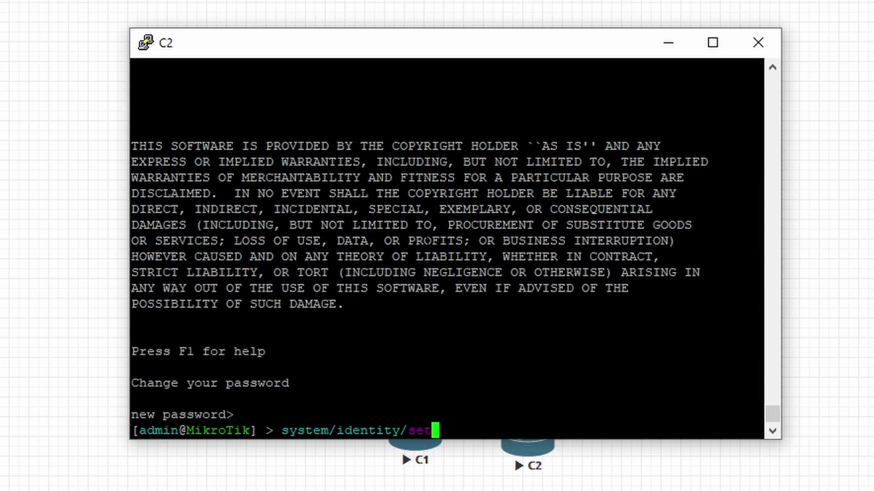
text( na)
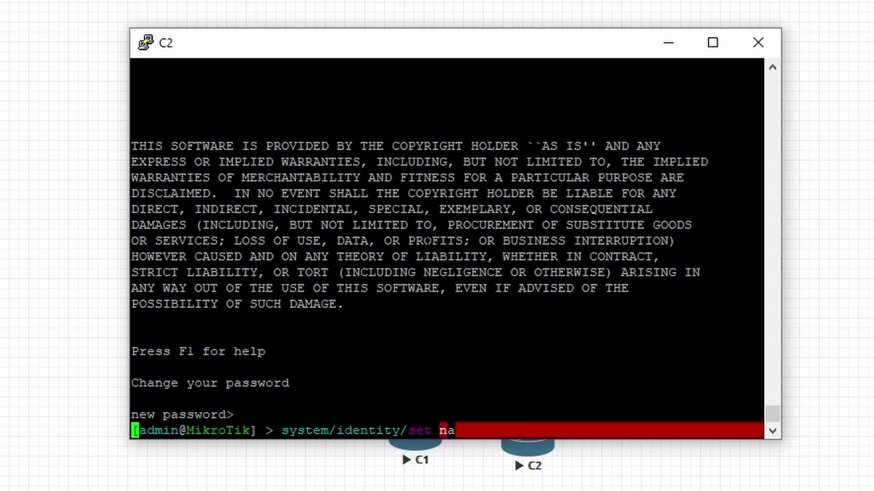
text(me=C2)
key(Return)
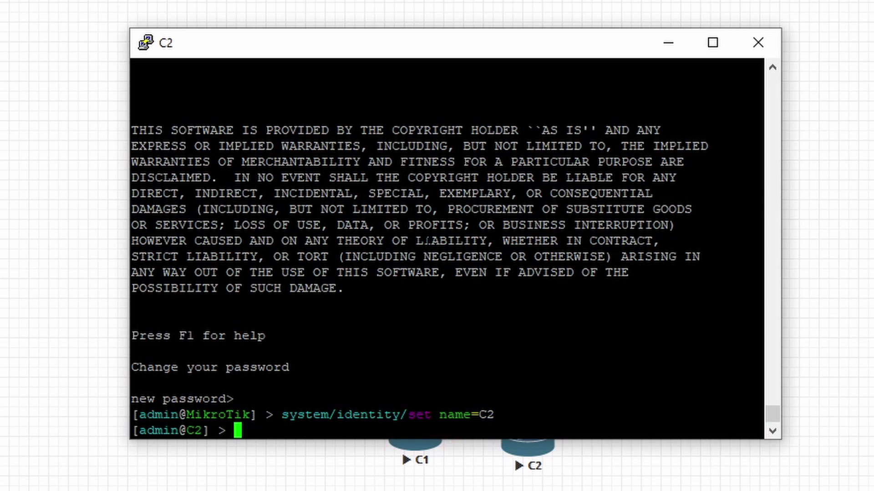
Add a PPPoE client on ether1 as testclient, with its password, peer DNS and default route enabled.
text(interface/)
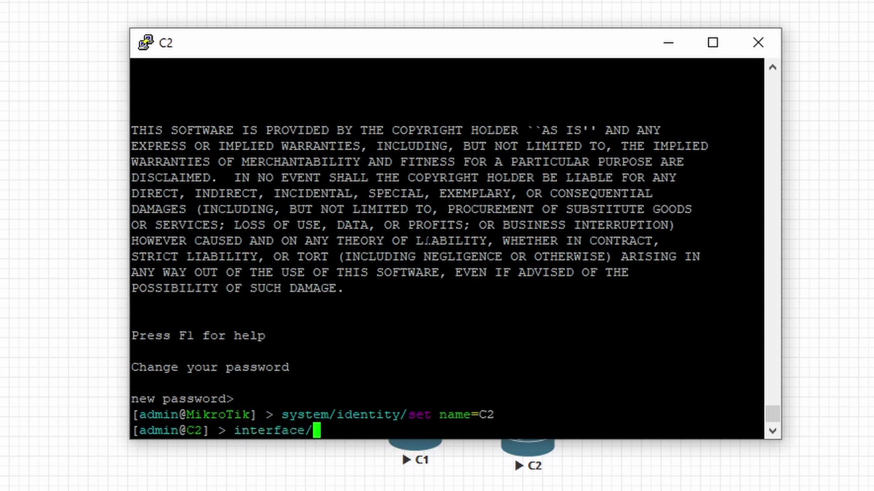
text(pppoe)
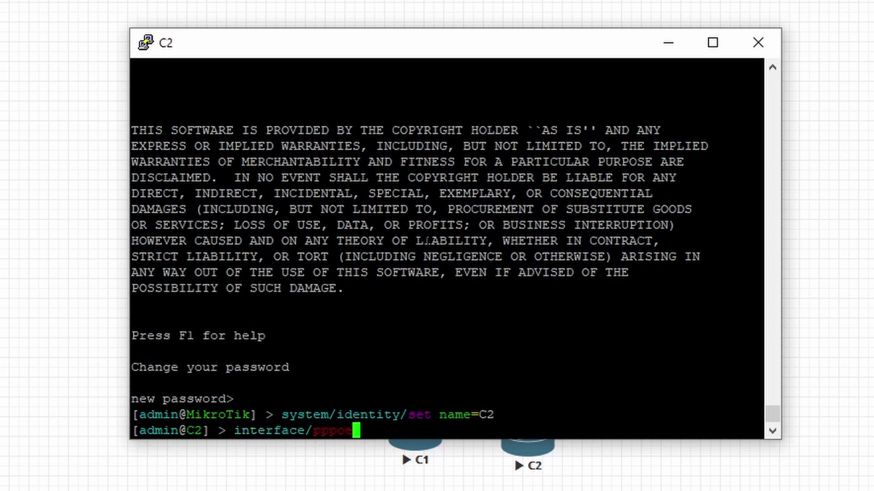
key(BackSpace)
key(BackSpace)
key(BackSpace)
key(BackSpace)
key(BackSpace)
text(pppoe-client )
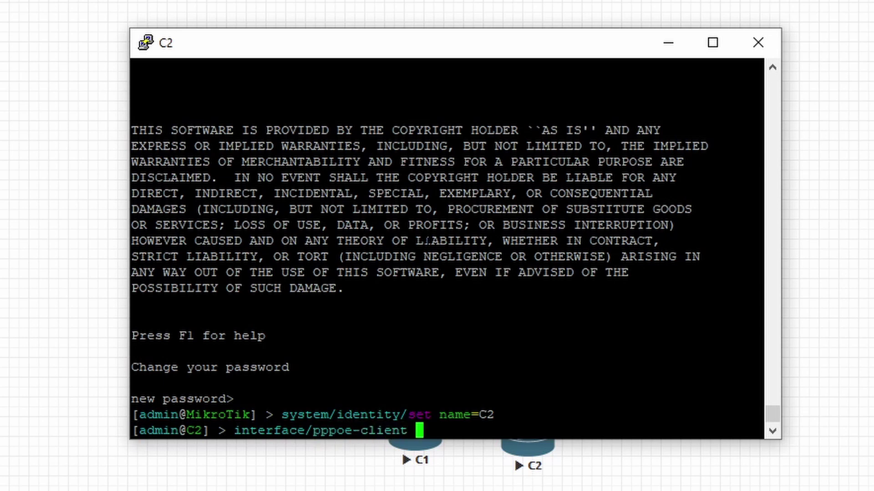
text(add)
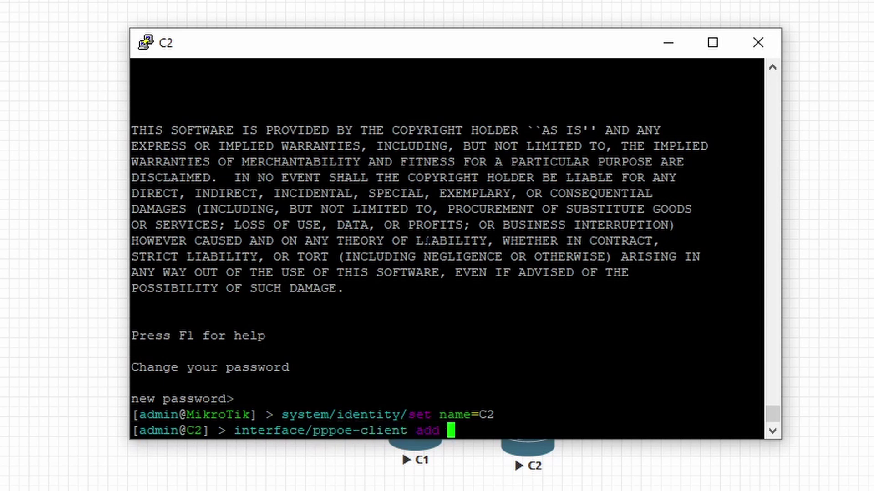
key(Tab)
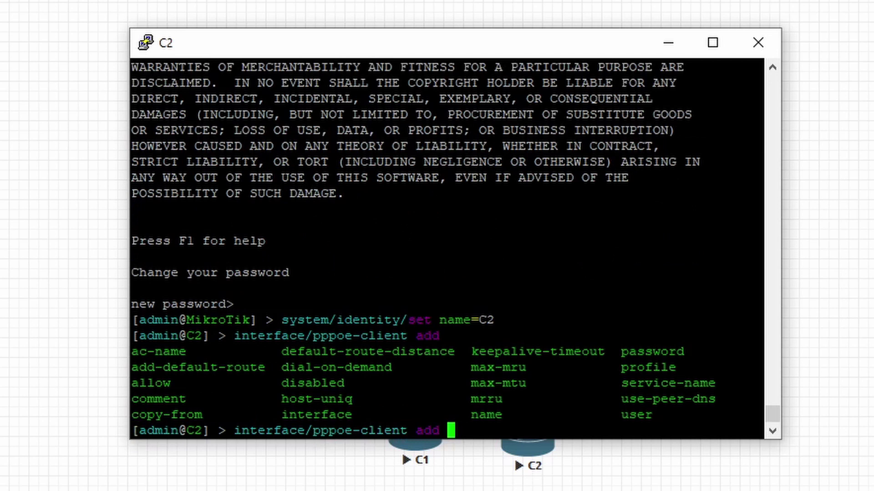
text(int)
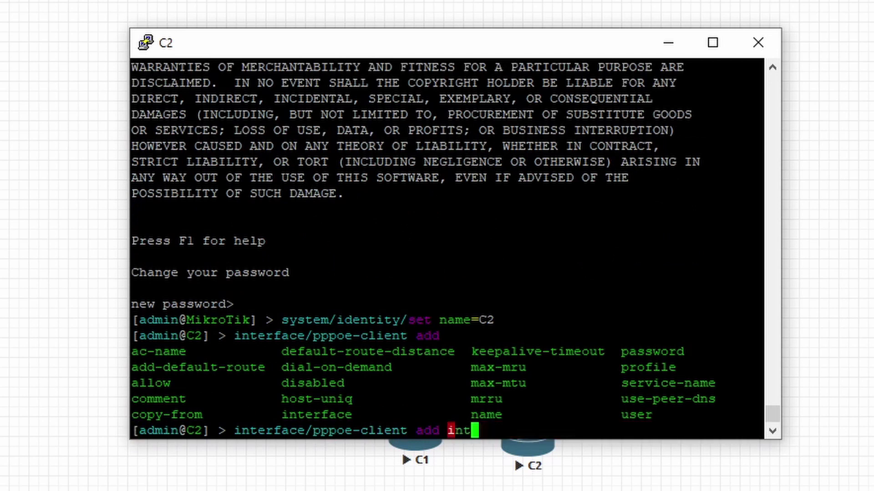
text(erface=ether)
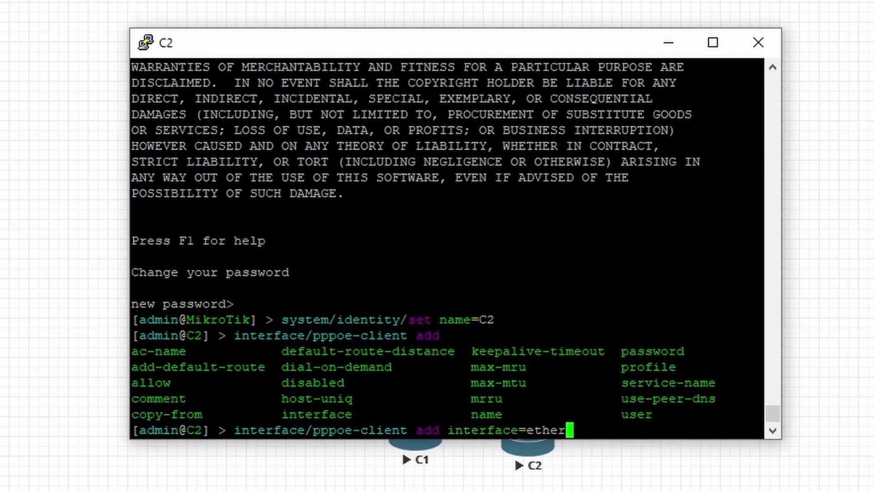
text(1 user=)
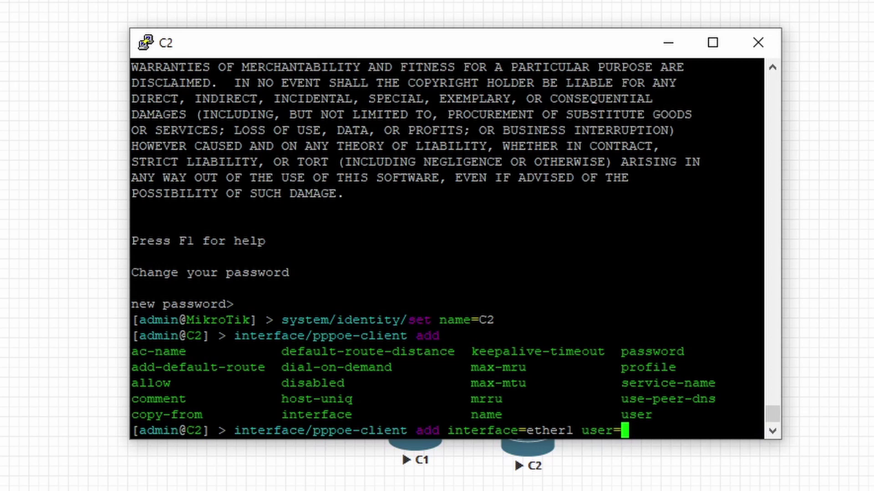
text(testclient )
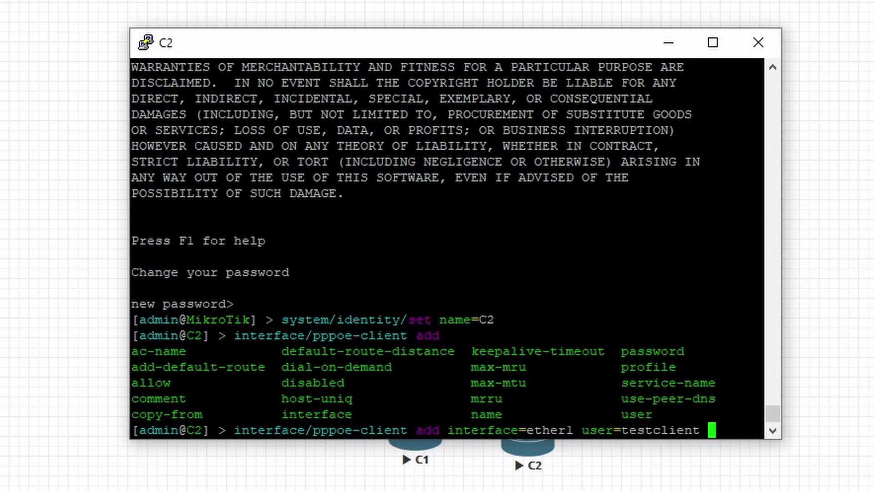
text(password=)
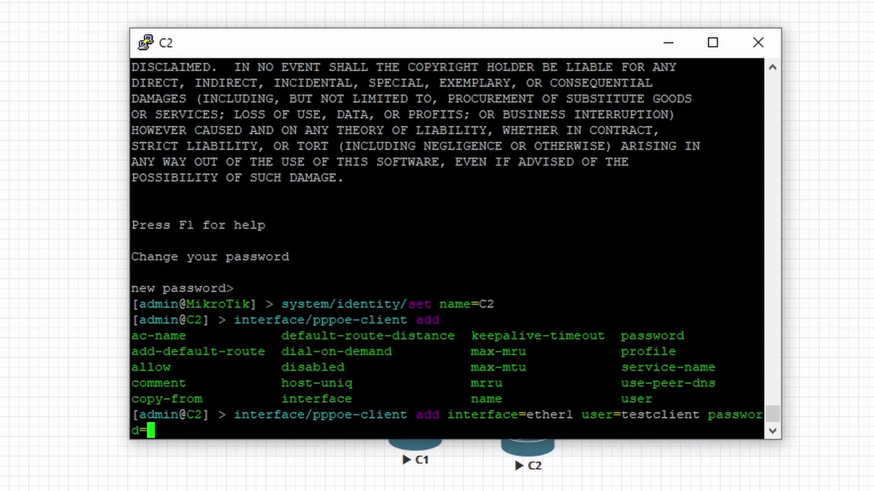
text(test)
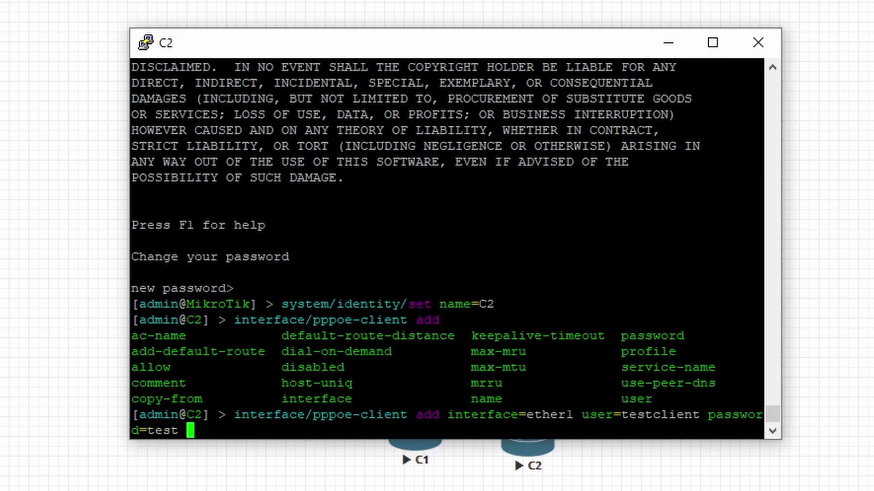
text( use-)
key(Tab)
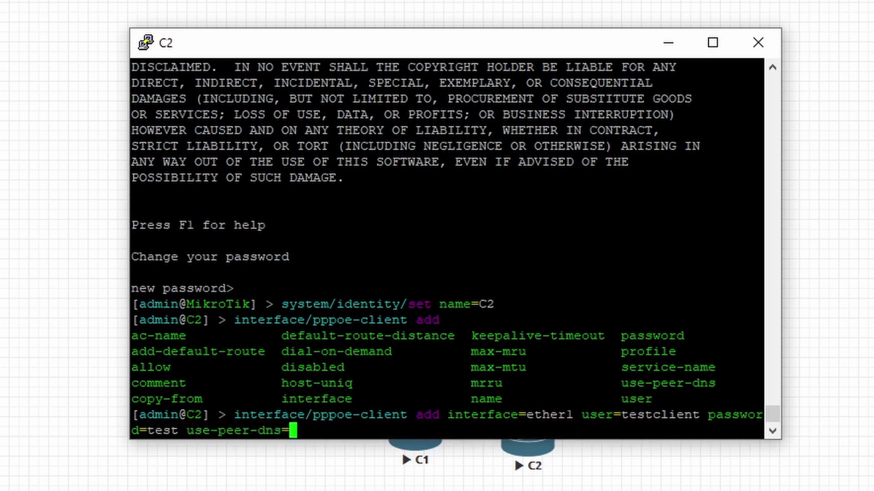
text(yes )
text(add)
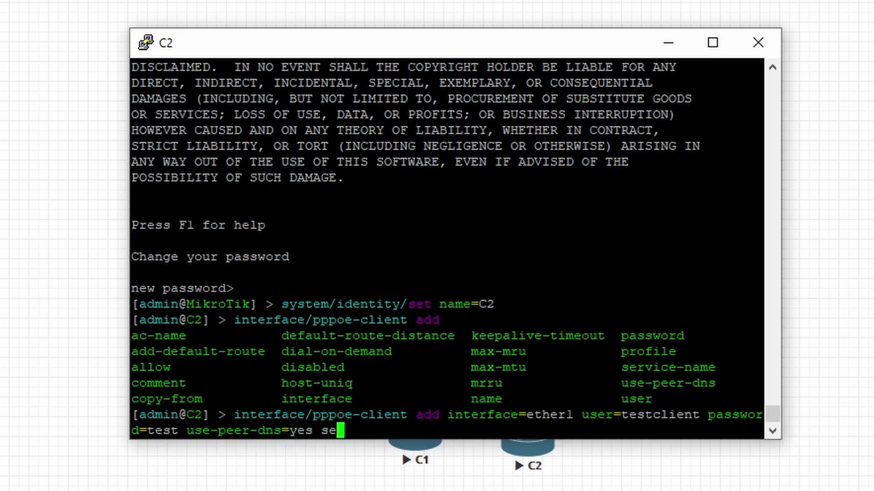
key(BackSpace)
key(BackSpace)
key(BackSpace)
key(BackSpace)
text(add)
key(Tab)
text(yes)
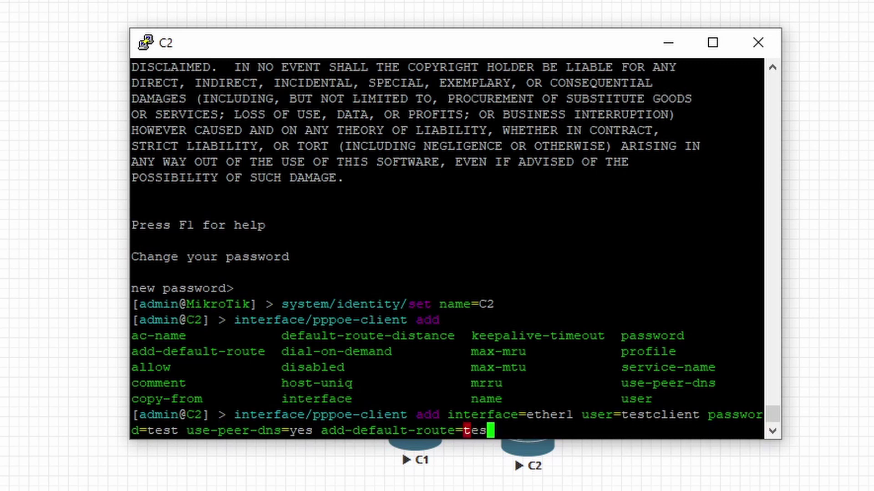
key(BackSpace)
key(BackSpace)
key(BackSpace)
text(yes)
key(Return)
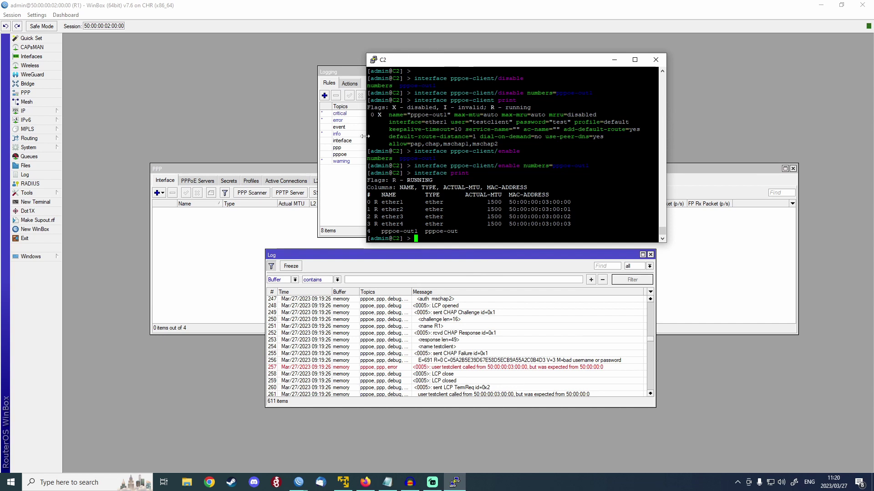
Move the C2 console aside and reopen R1's System > Logging rules in WinBox.
drag(481, 65, 590, 70)
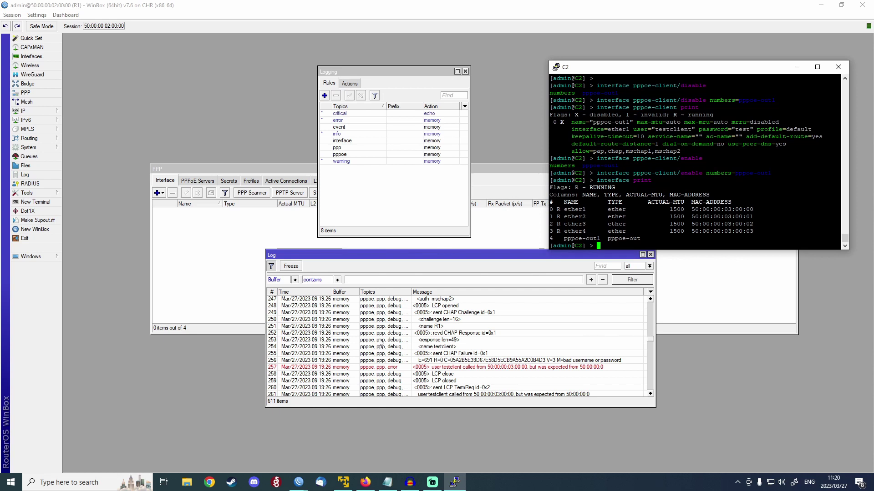
click(284, 75)
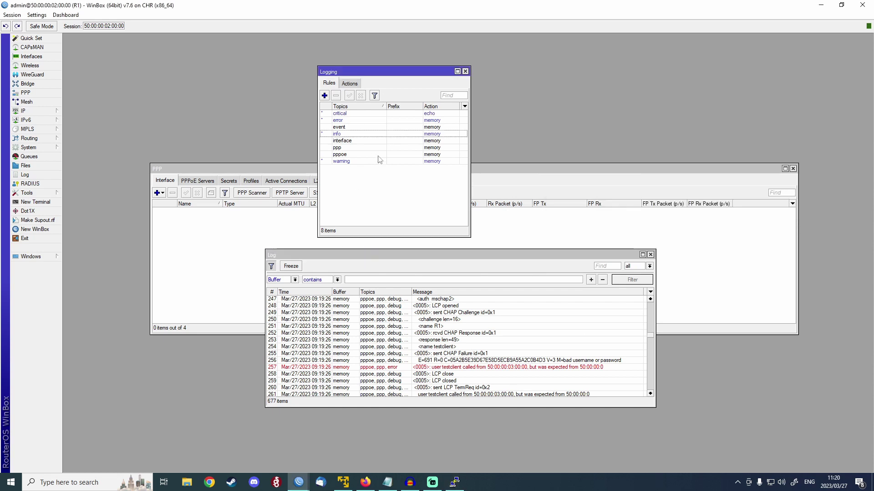
click(465, 72)
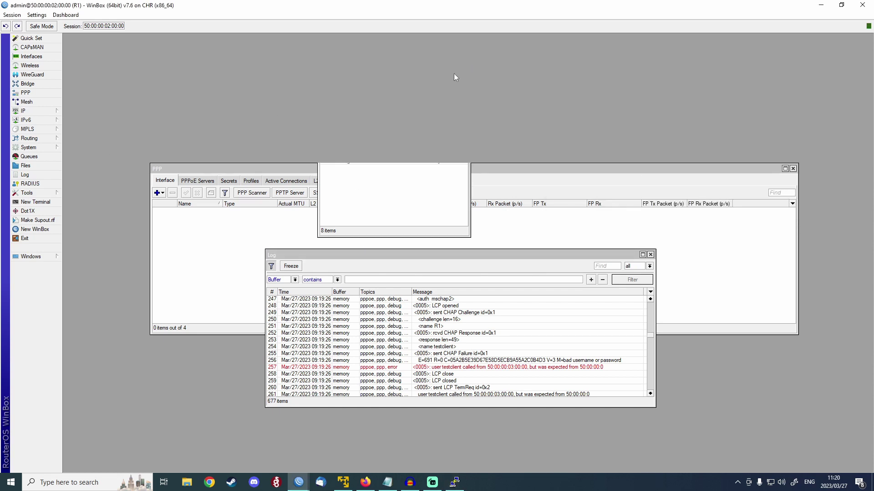
click(29, 150)
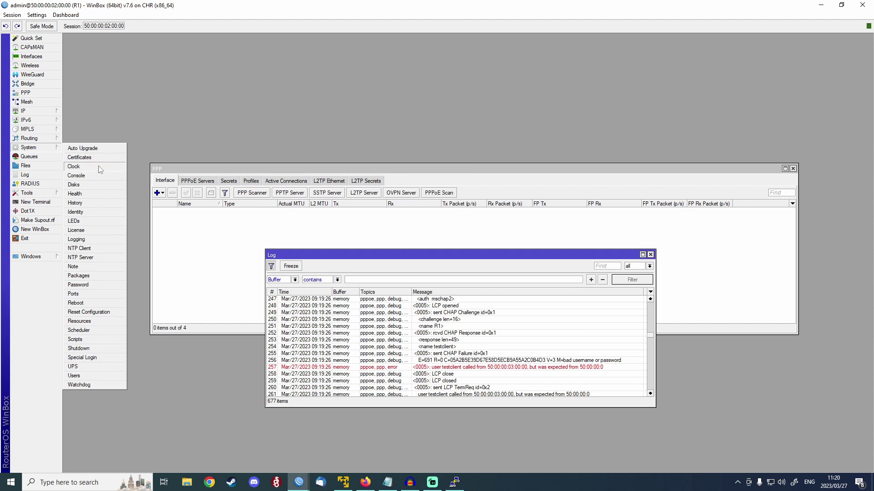
click(91, 240)
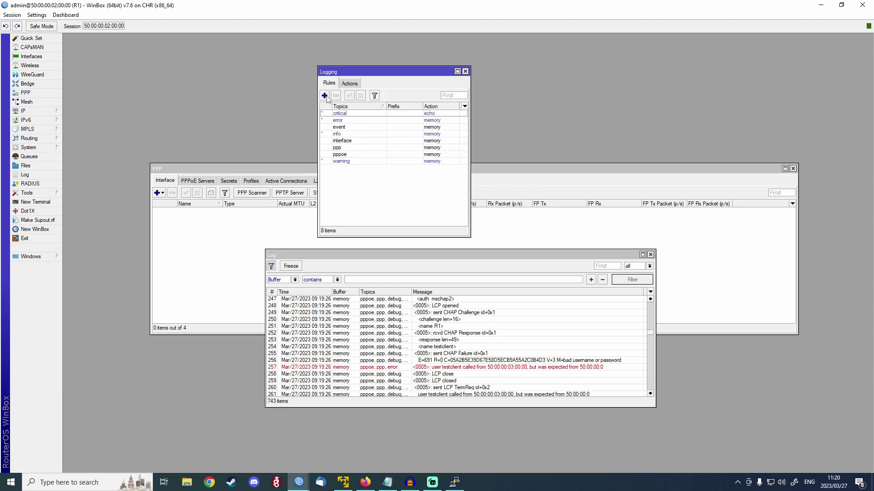
Browse the available log topics in a new log rule, then discard it unchanged.
click(325, 95)
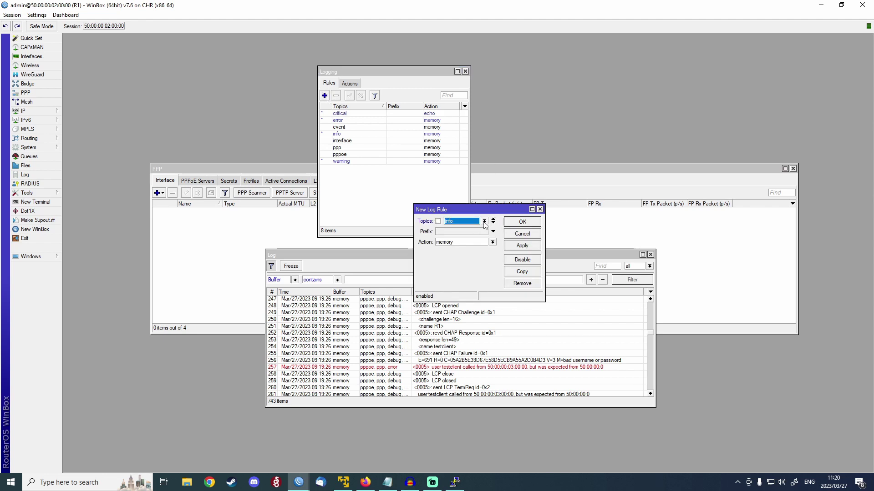
click(484, 222)
drag(492, 237, 490, 294)
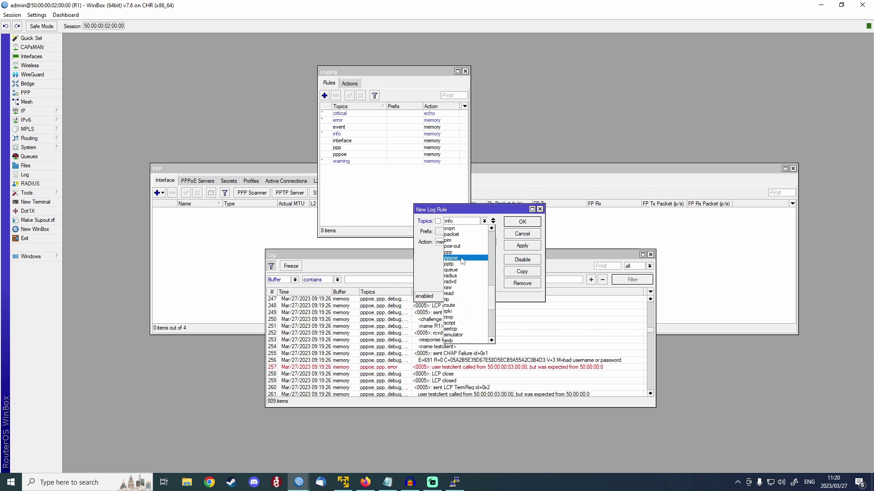
click(543, 212)
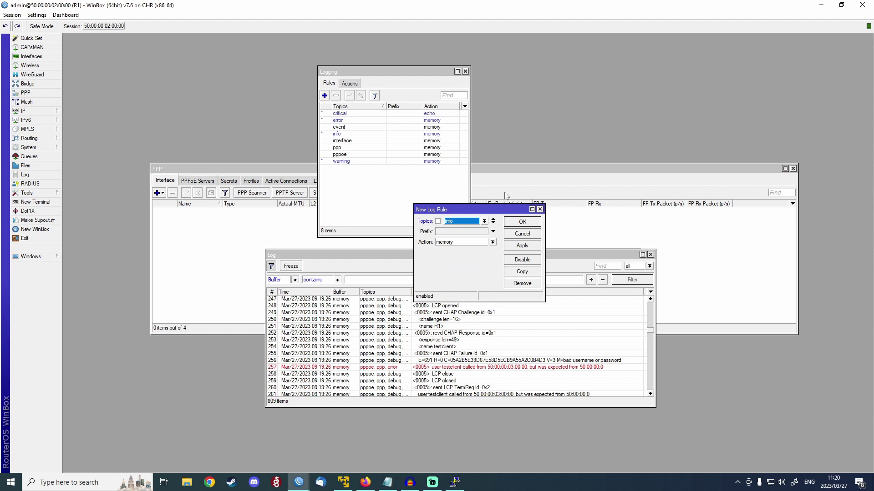
click(540, 209)
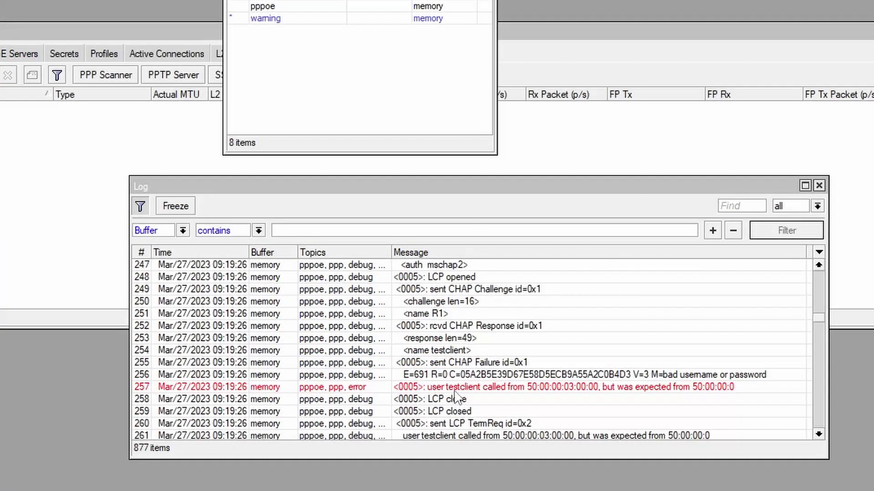
Open the pppoe,ppp,error entry and highlight caller 50:00:00:03:00:00 versus the expected caller ID.
click(448, 368)
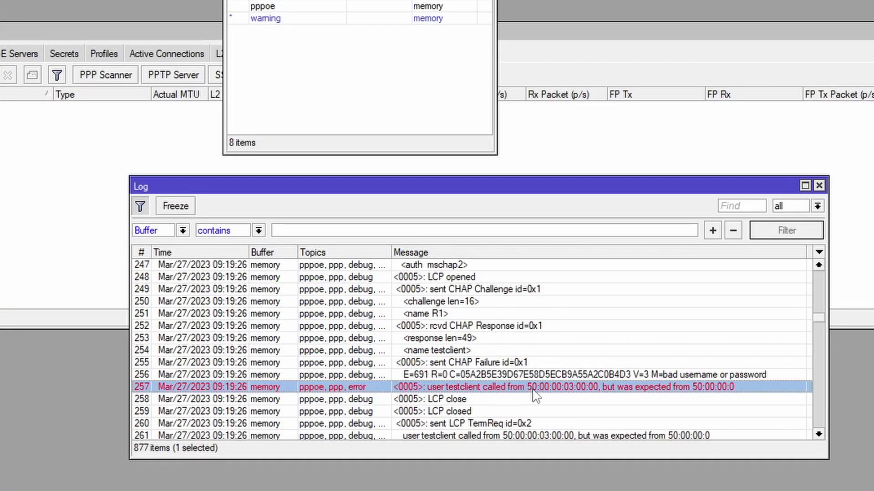
double_click(559, 394)
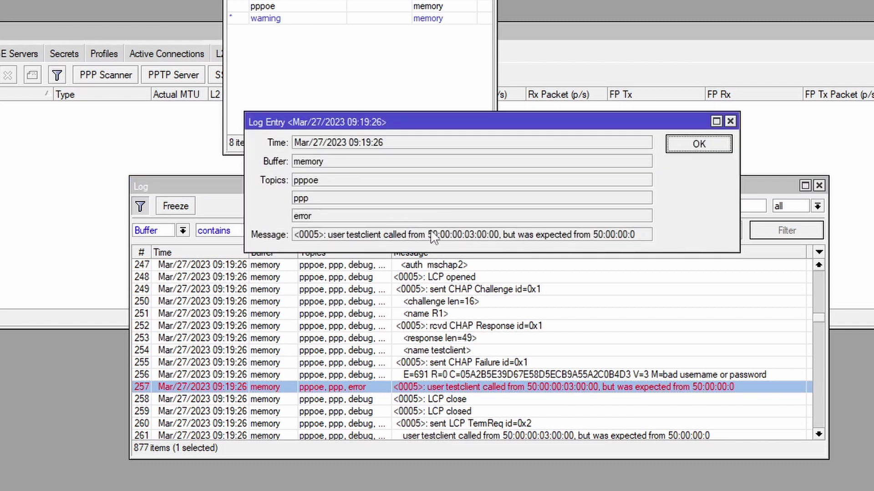
drag(427, 234, 502, 236)
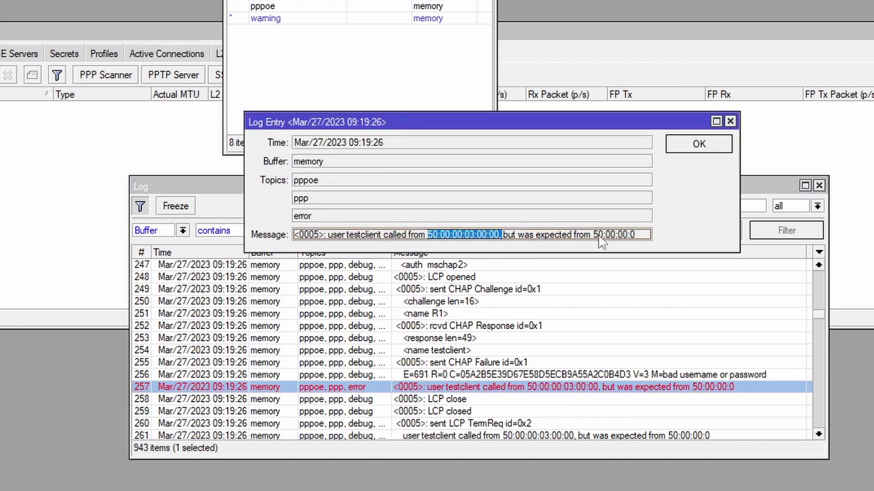
drag(593, 235, 618, 236)
click(639, 236)
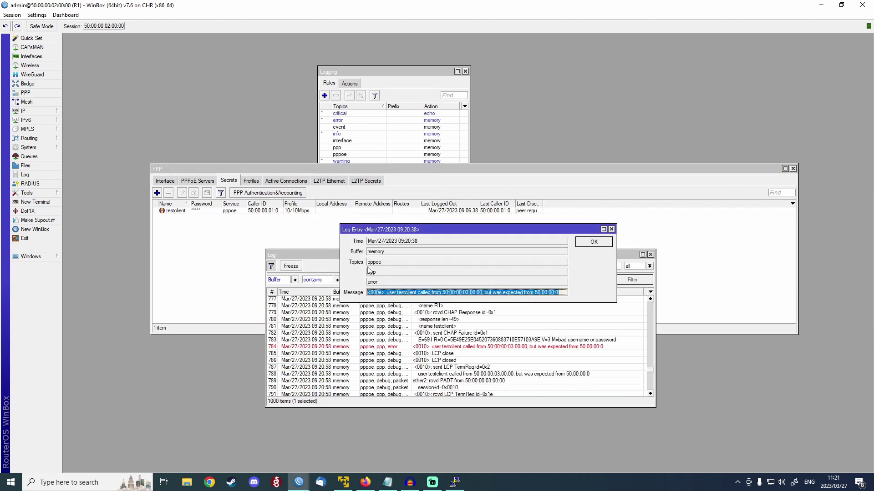
Clear the Caller ID field of the testclient secret and apply the change.
double_click(270, 212)
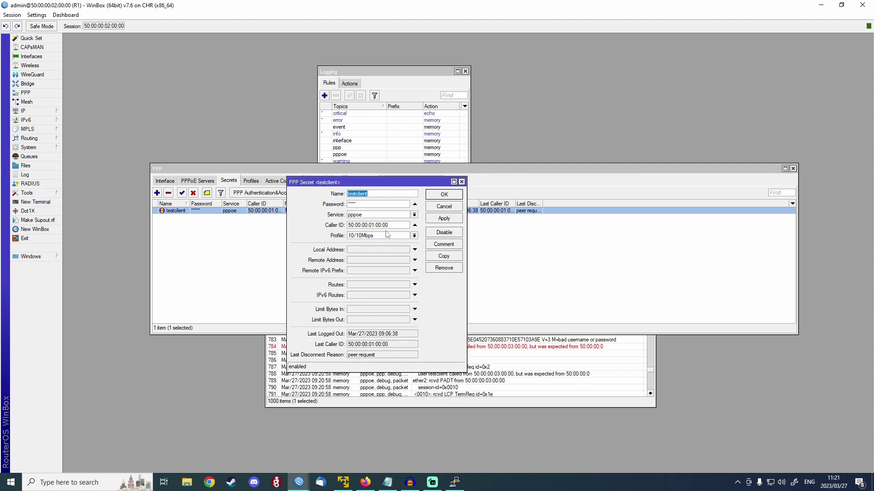
drag(348, 344, 441, 339)
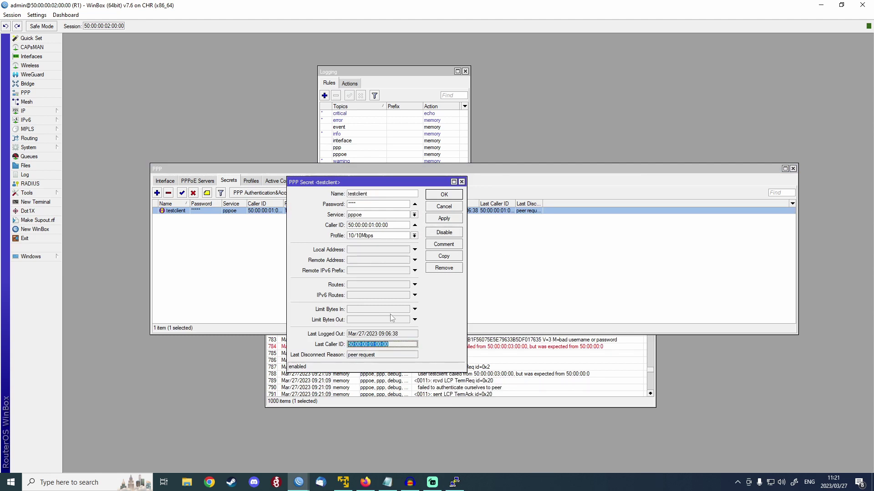
click(410, 76)
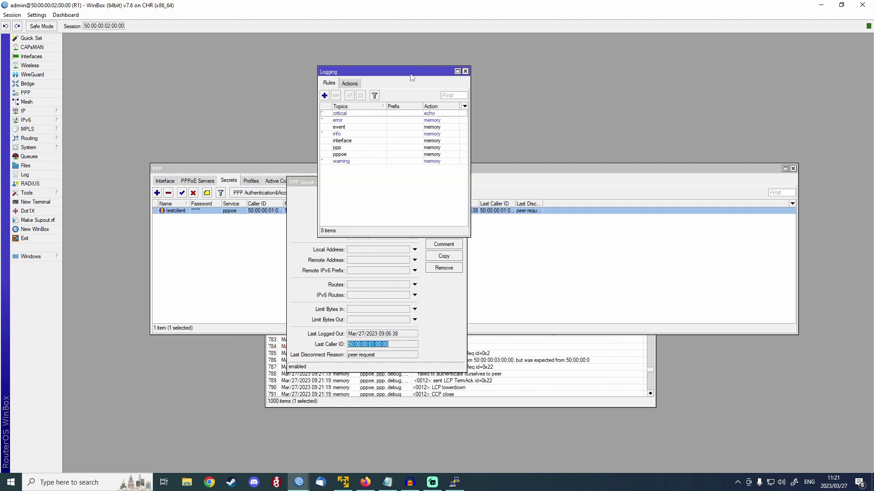
drag(417, 74, 548, 61)
click(402, 331)
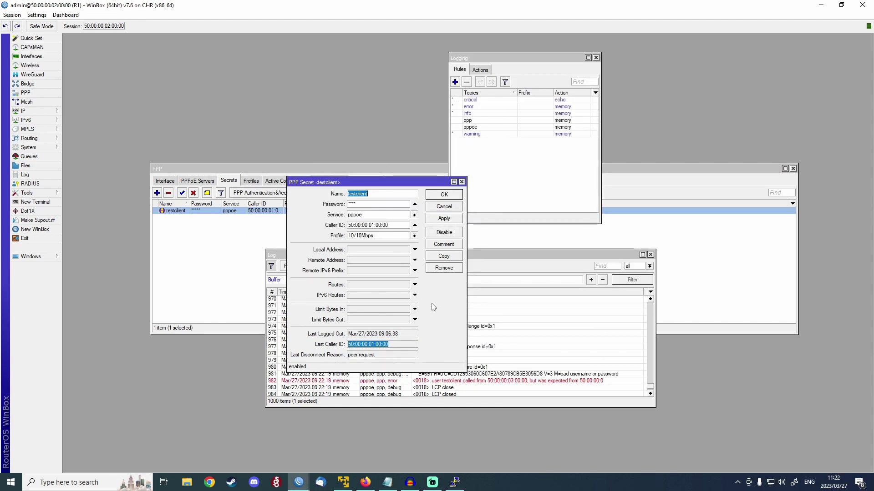
click(414, 224)
click(443, 220)
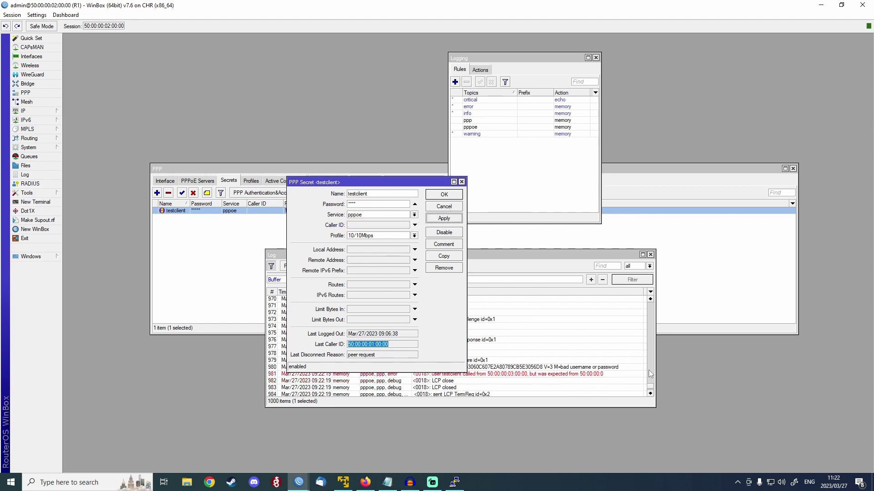
Verify C2's connection in the log and console, then view R1's PPP interface list.
click(649, 392)
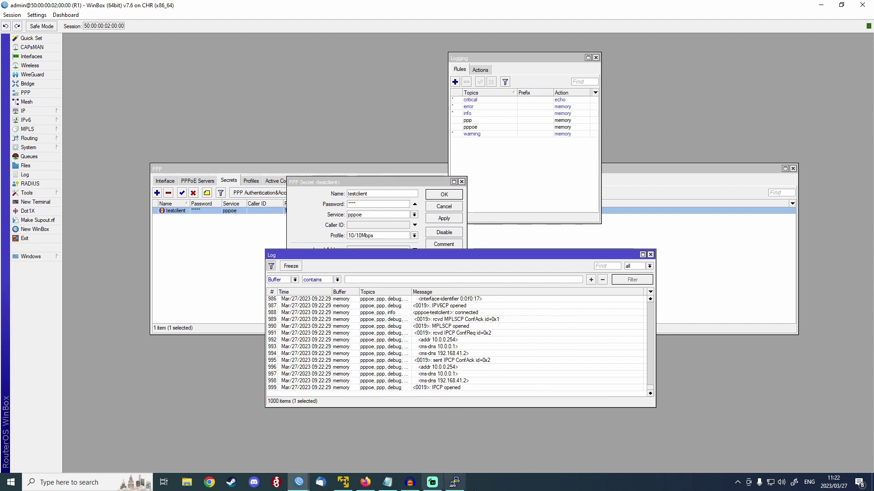
click(455, 482)
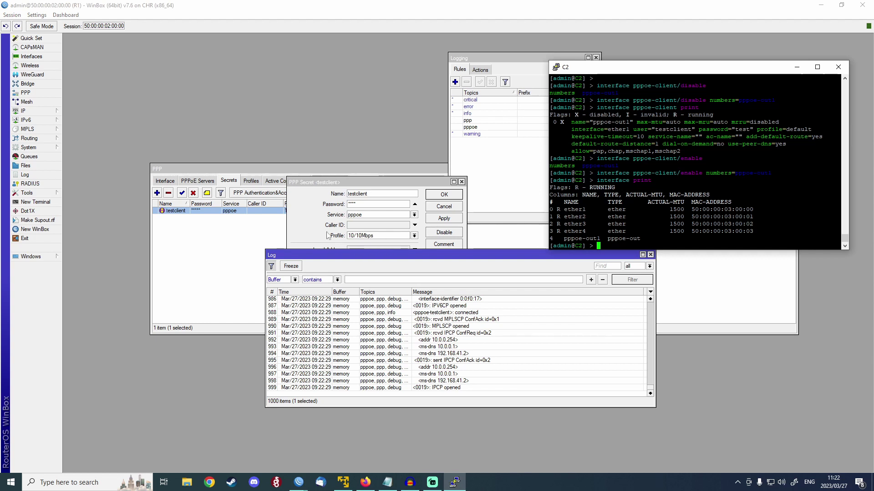
click(164, 171)
click(160, 183)
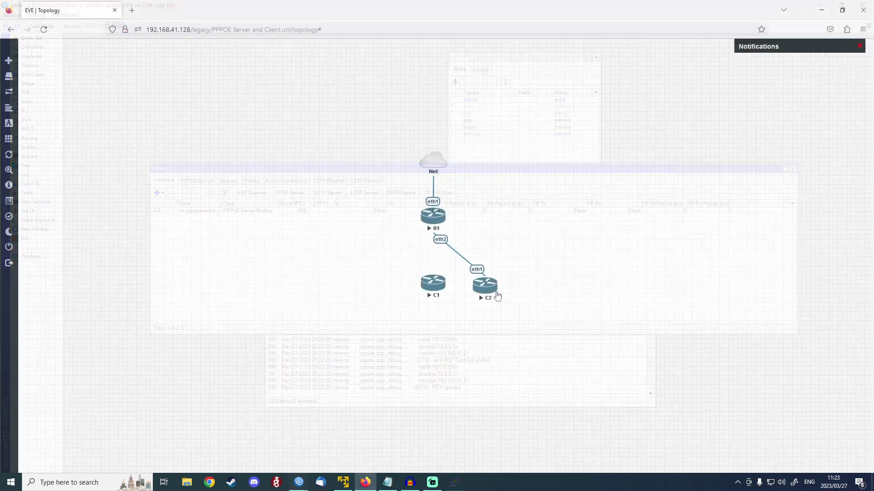
Close the C2 PuTTY console session and confirm.
click(485, 286)
key(alt+F4)
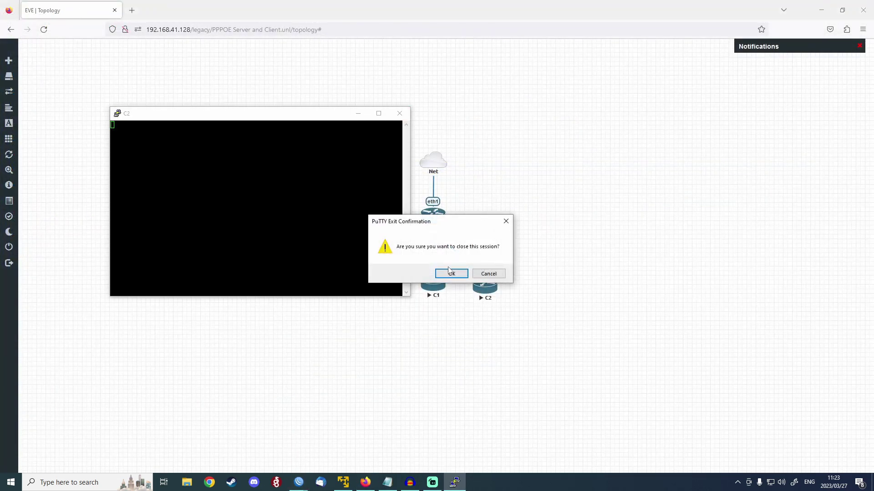
click(449, 274)
Select all lab nodes and stop them.
drag(547, 346, 404, 138)
right_click(431, 219)
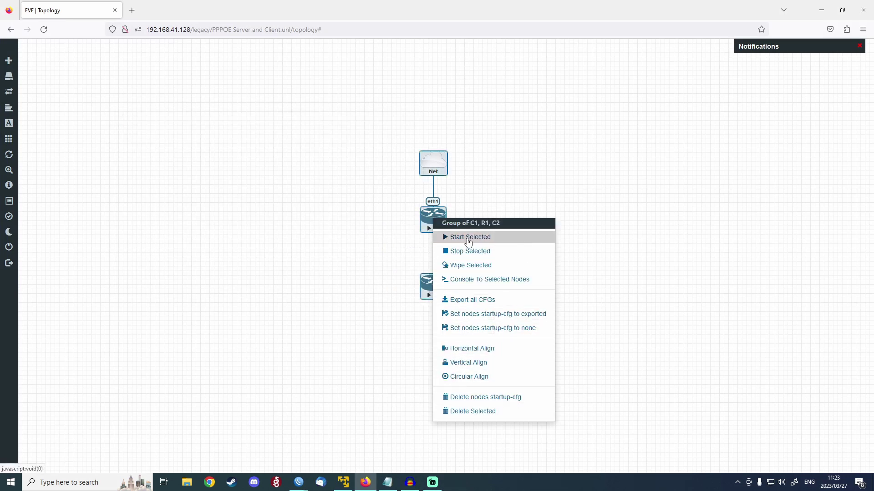
click(470, 253)
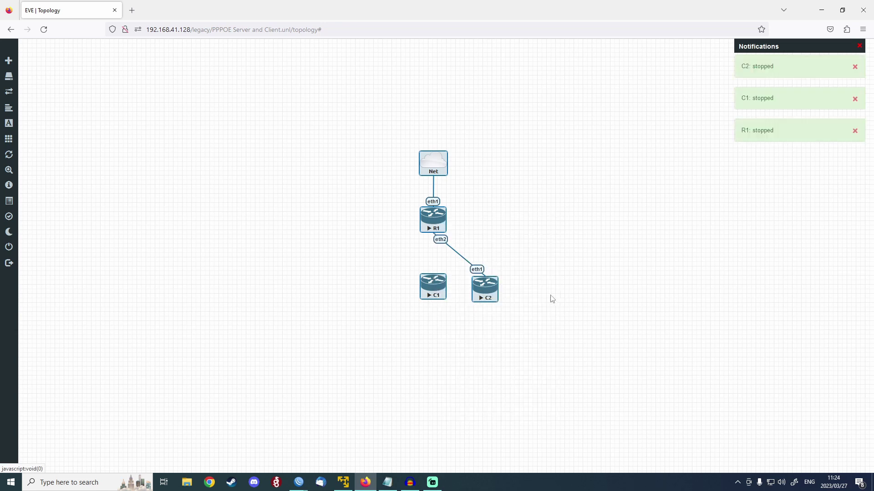
Delete node C2 from the lab.
click(509, 322)
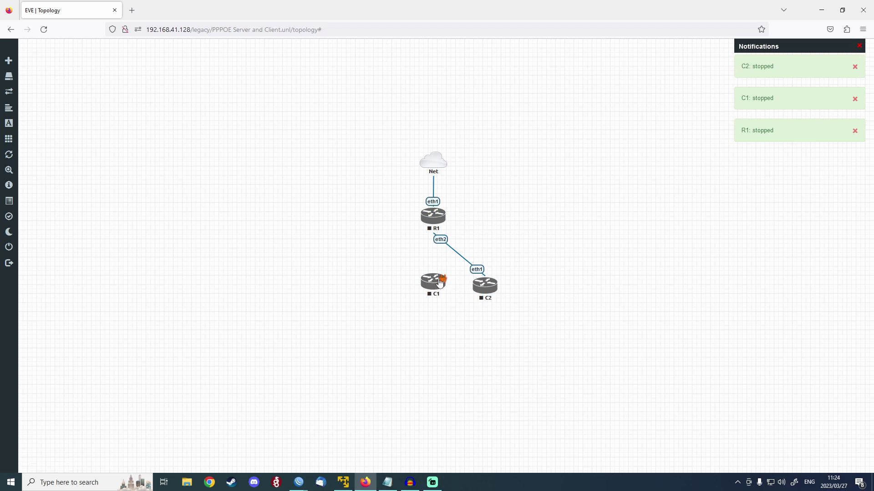
right_click(493, 285)
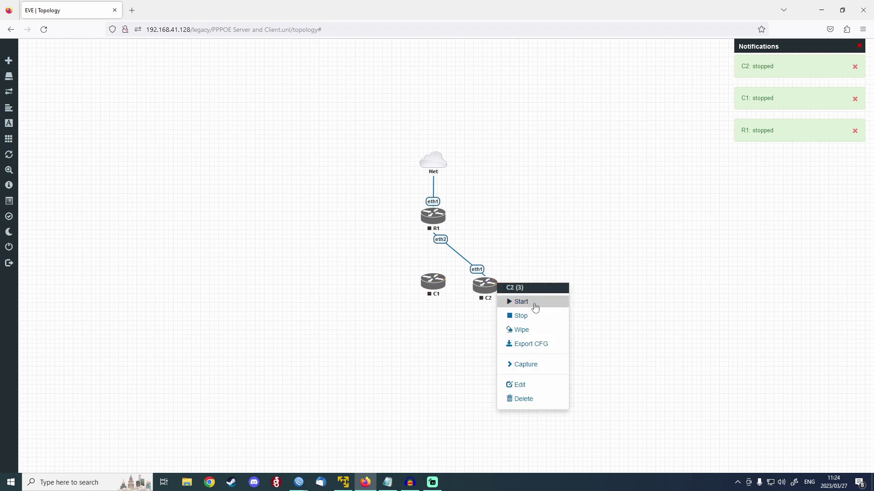
click(524, 400)
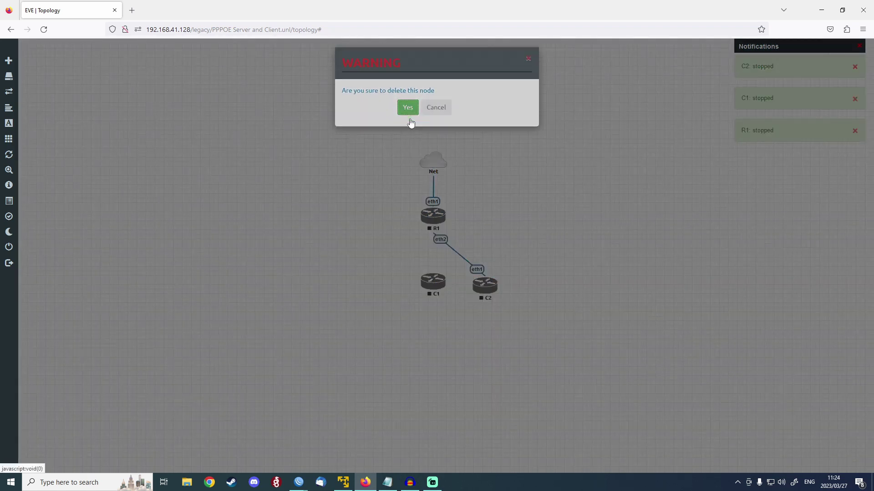
click(408, 116)
Connect C1's eth1 to R1's eth2 with a new link, checking C1's settings along the way.
drag(441, 276, 434, 211)
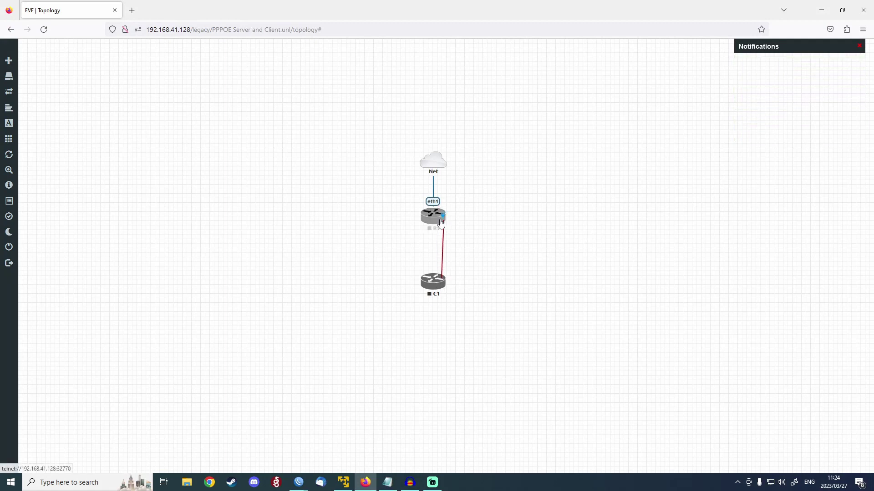
click(455, 298)
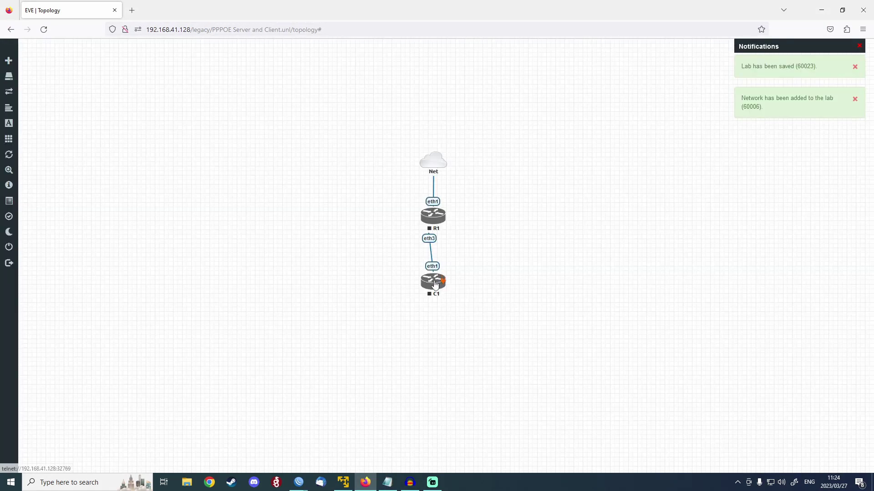
right_click(442, 285)
click(468, 383)
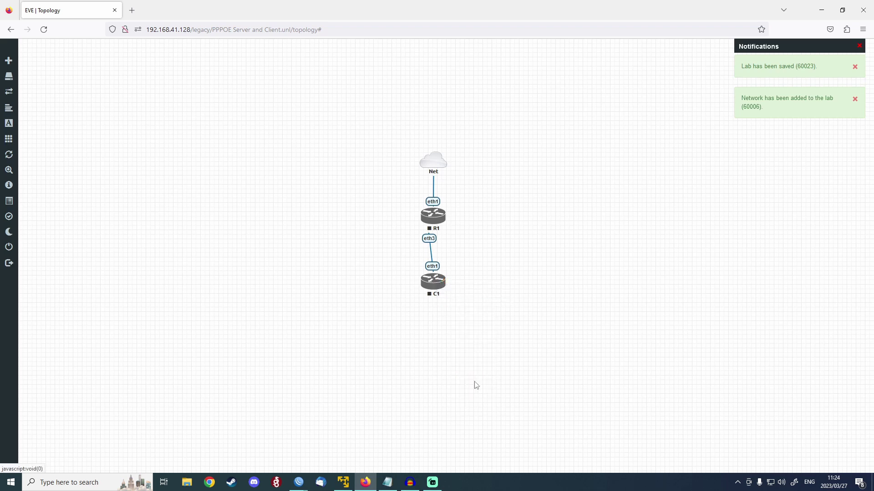
scroll(391, 350, down, 3)
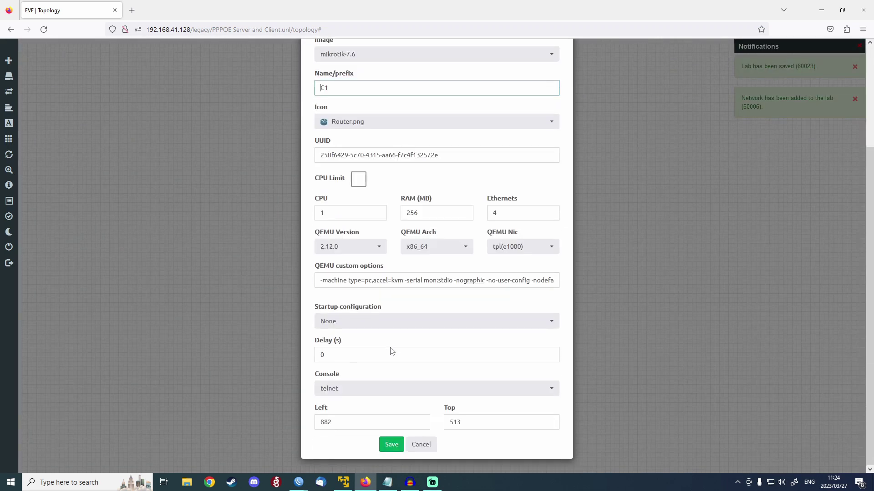
scroll(391, 361, up, 3)
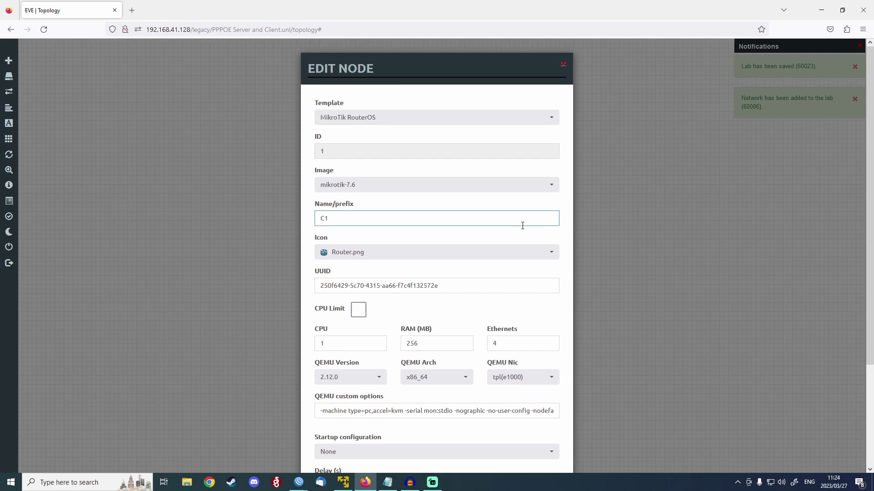
key(Escape)
drag(433, 215, 433, 279)
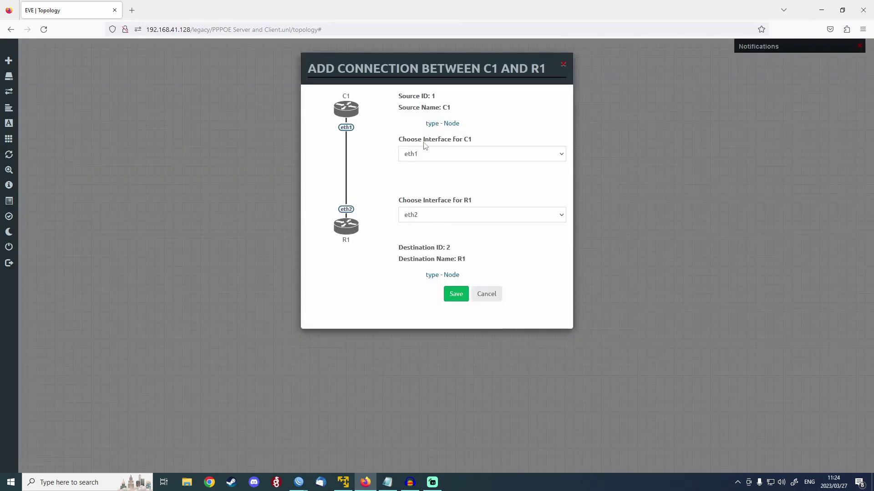
click(456, 294)
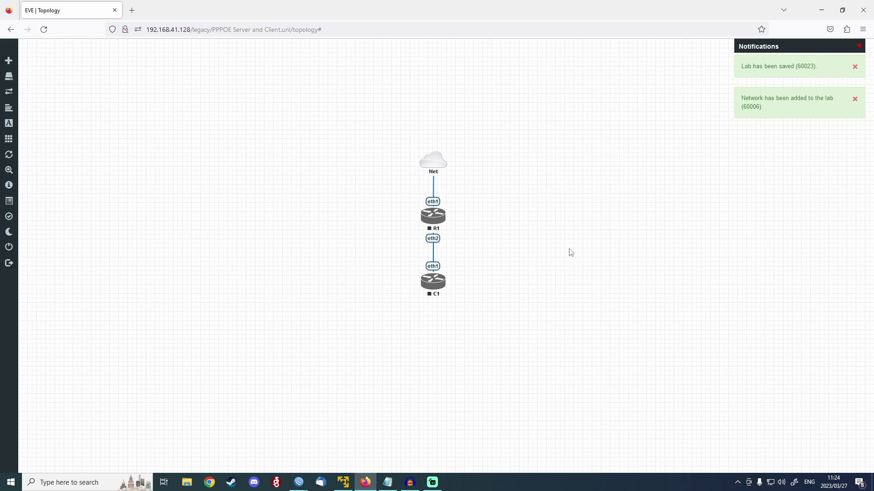
Select Net, R1 and C1 and start them.
drag(391, 102, 507, 327)
right_click(426, 225)
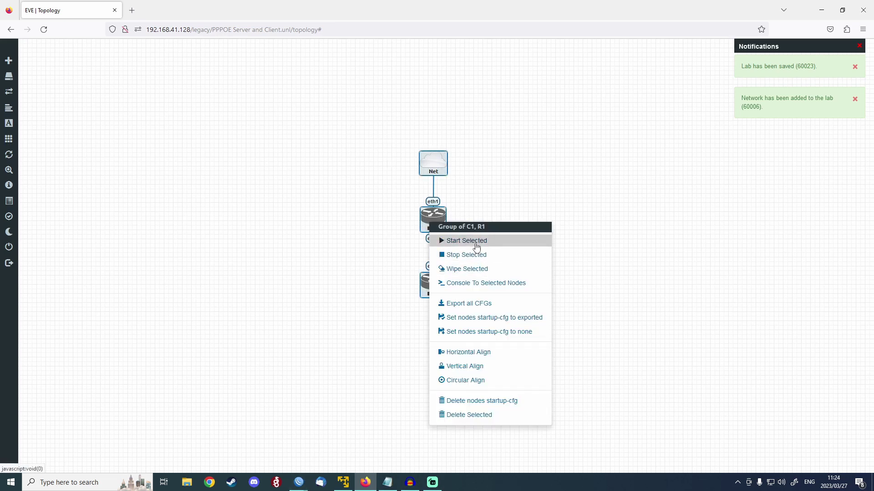
click(474, 240)
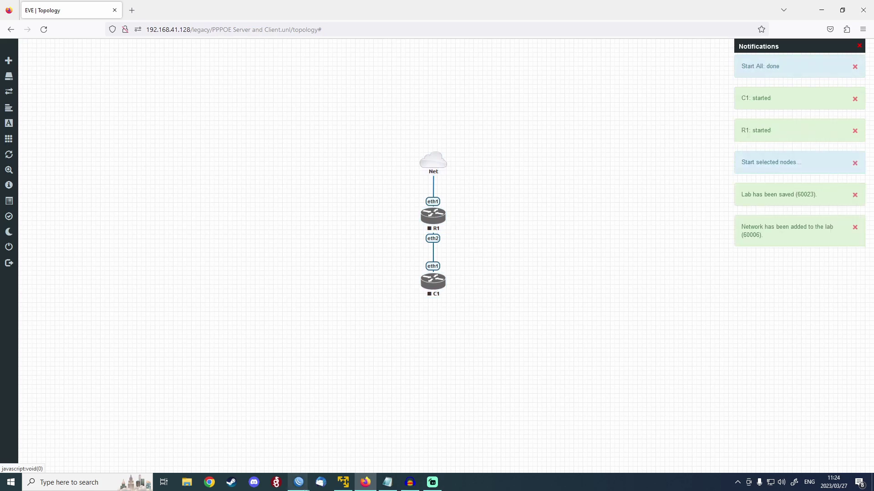
Try connecting WinBox directly to C1 at MAC 50:00:00:01:00:00.
mouse_move(298, 482)
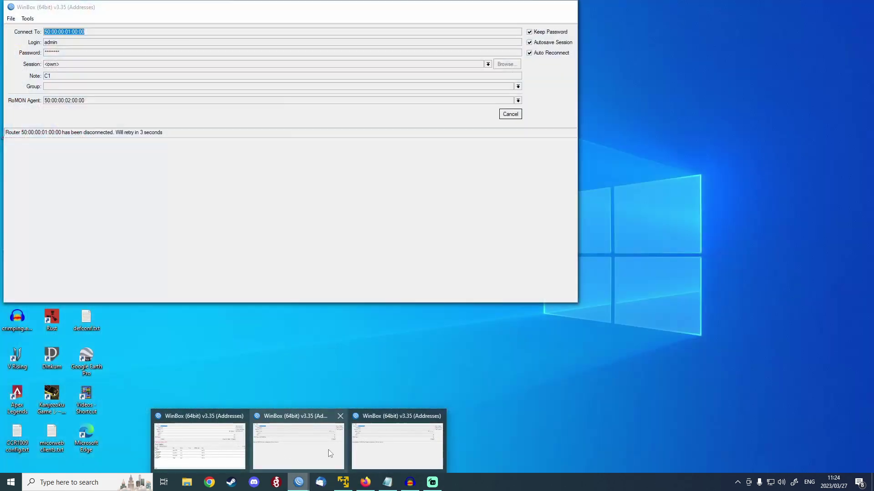
click(347, 451)
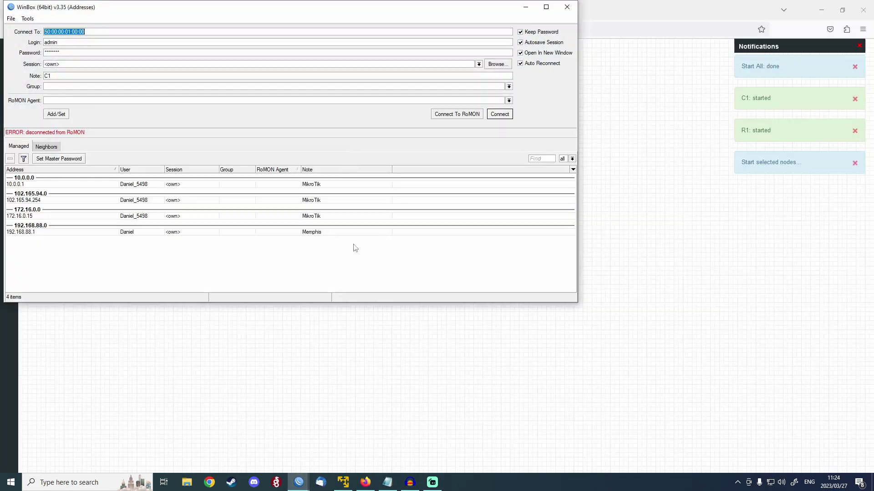
click(504, 116)
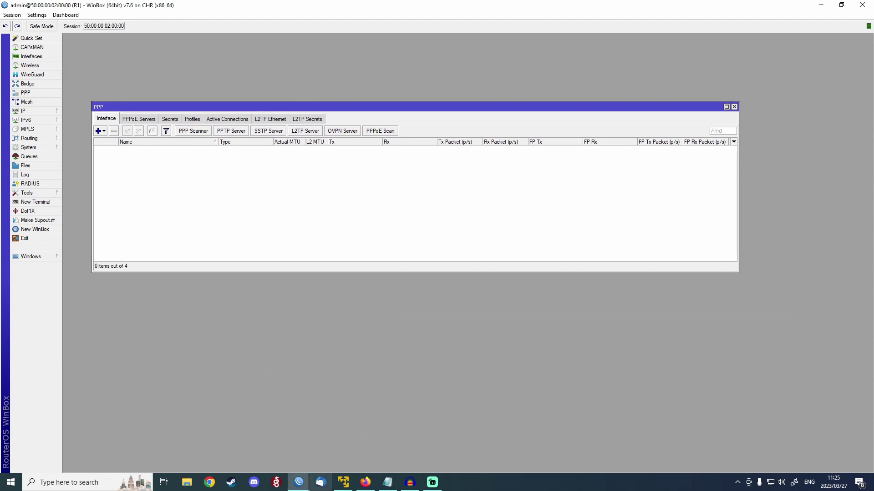
Connect to C1 as a RoMON neighbour through R1, then tidy the interface windows.
mouse_move(299, 483)
click(245, 447)
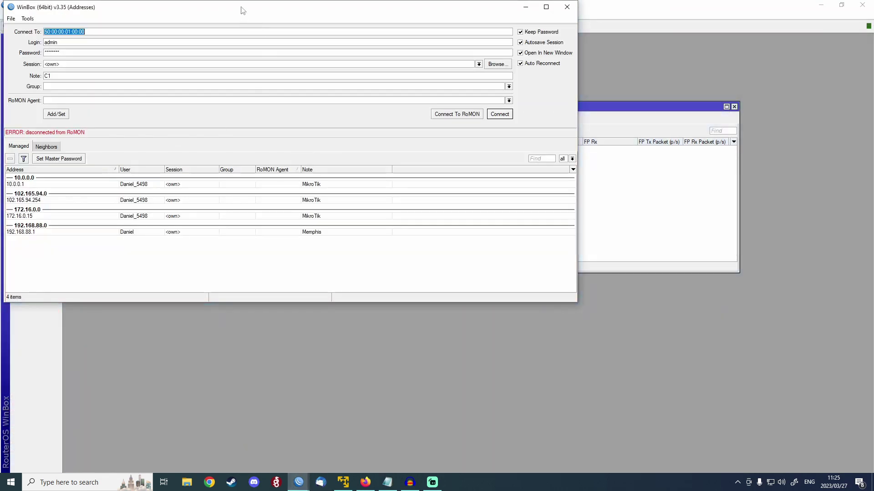
drag(242, 10, 377, 80)
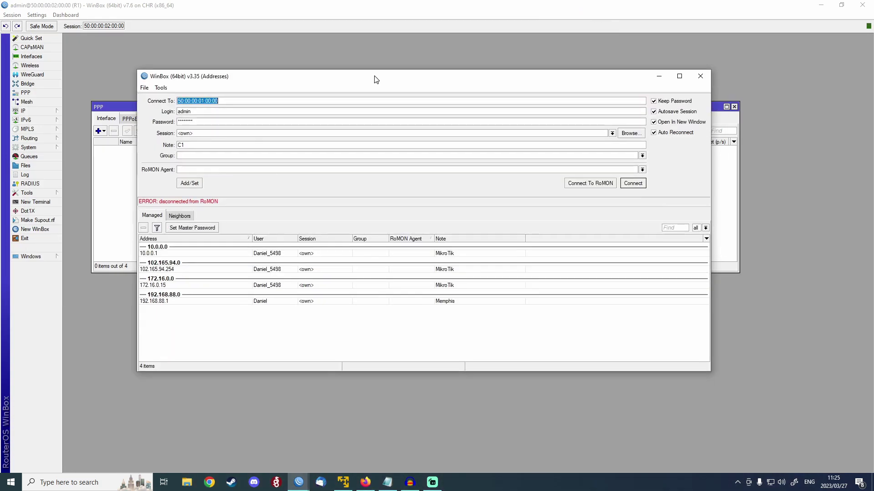
click(179, 216)
click(162, 254)
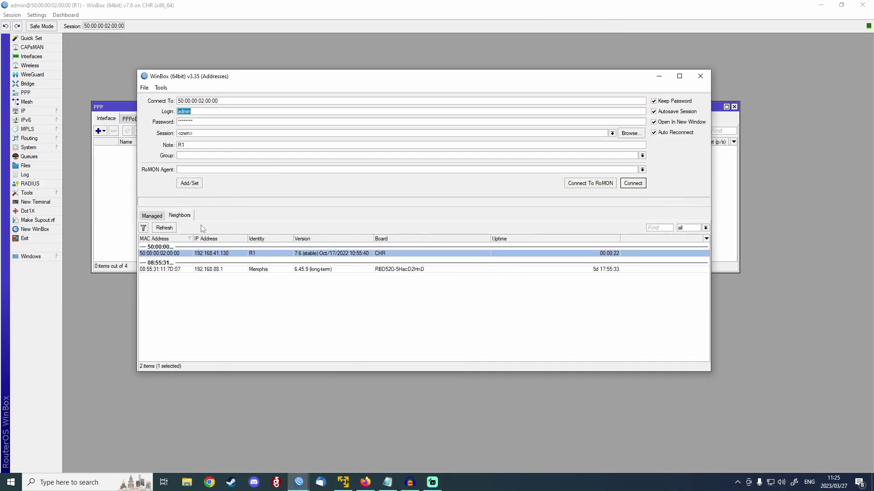
click(594, 186)
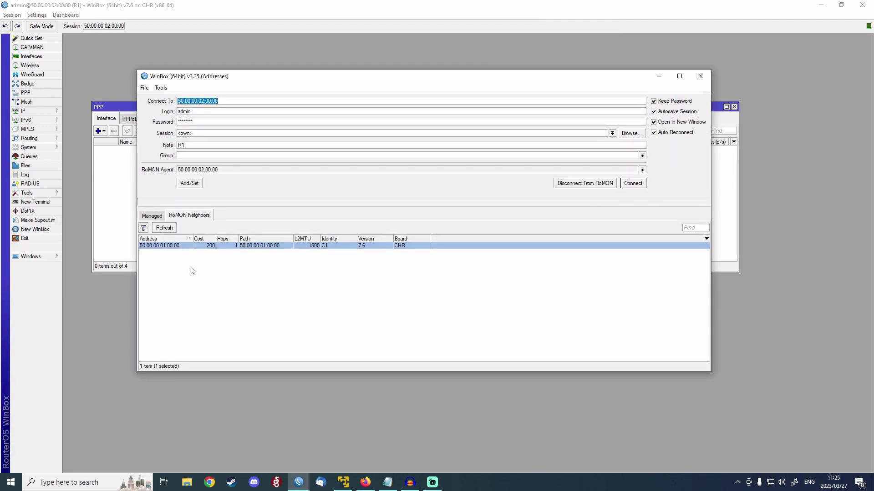
click(172, 247)
click(633, 183)
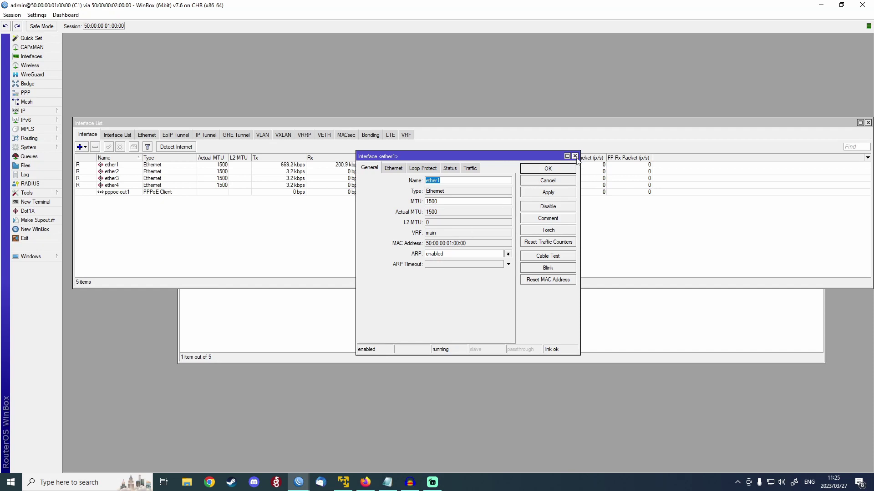
click(574, 156)
drag(788, 121, 609, 123)
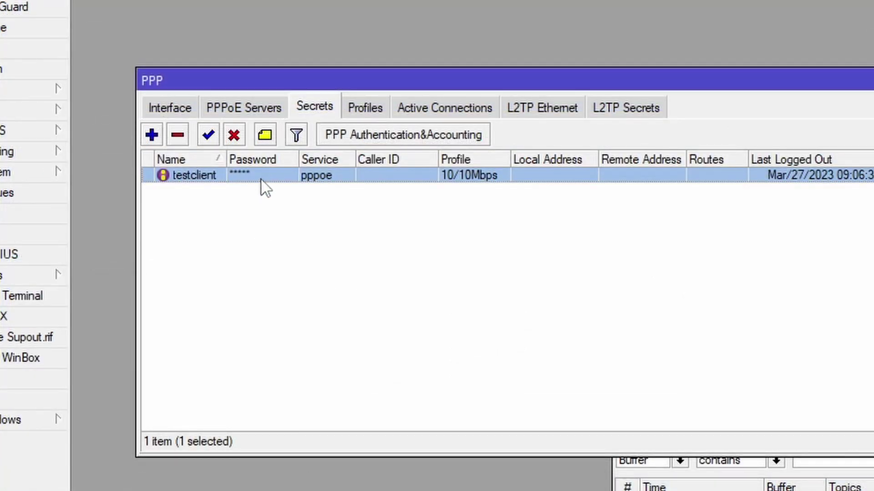
Disable the testclient secret and check R1's PPP interfaces for its binding.
click(236, 138)
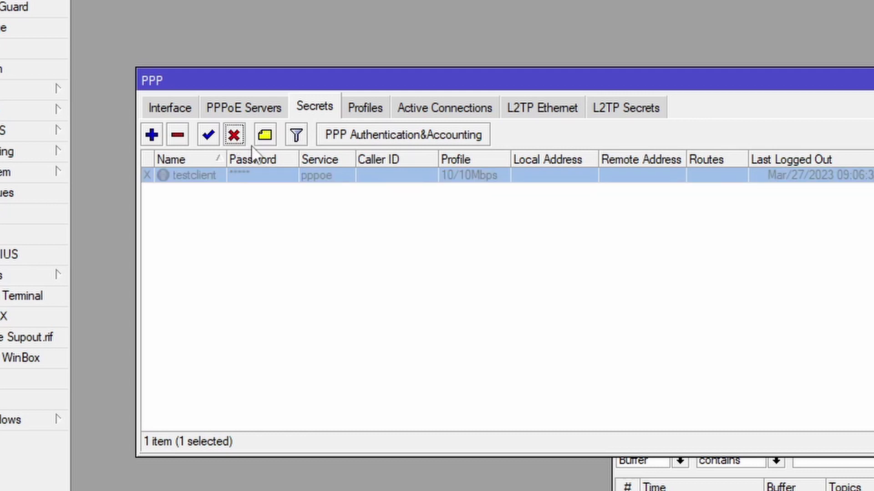
click(168, 105)
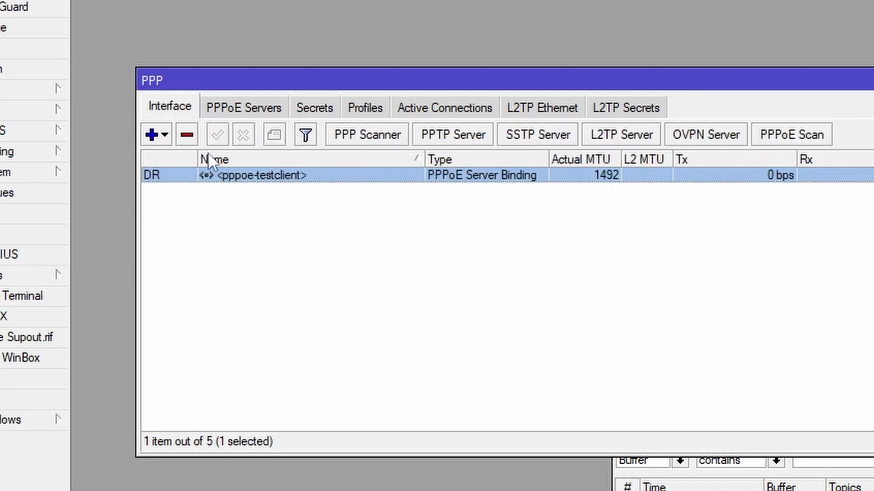
click(189, 136)
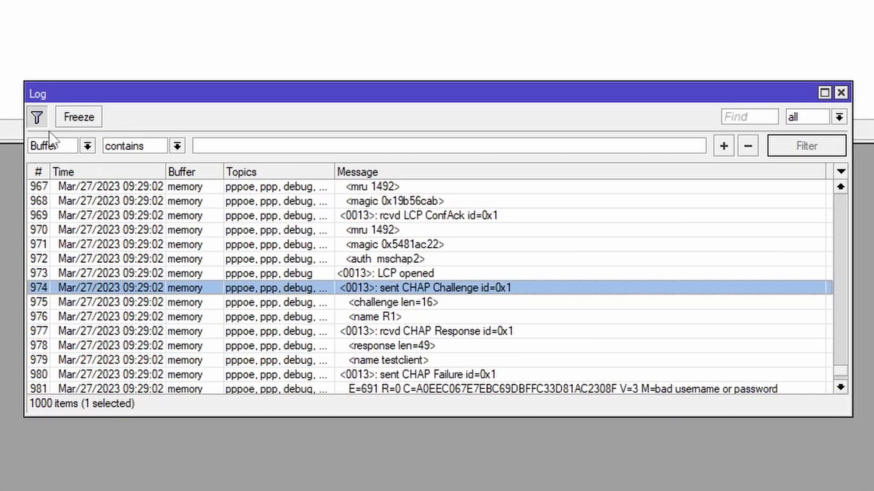
Freeze R1's log and locate the testclient authentication failed entry.
click(78, 117)
scroll(594, 340, down, 2)
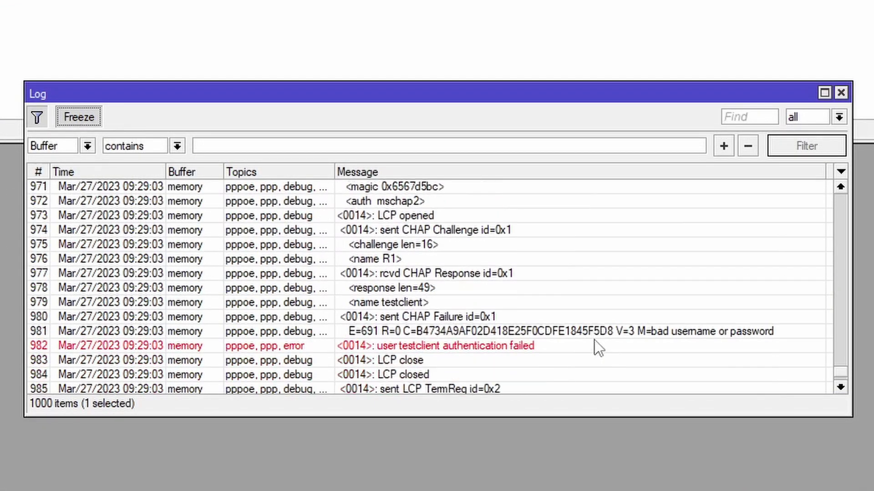
click(452, 337)
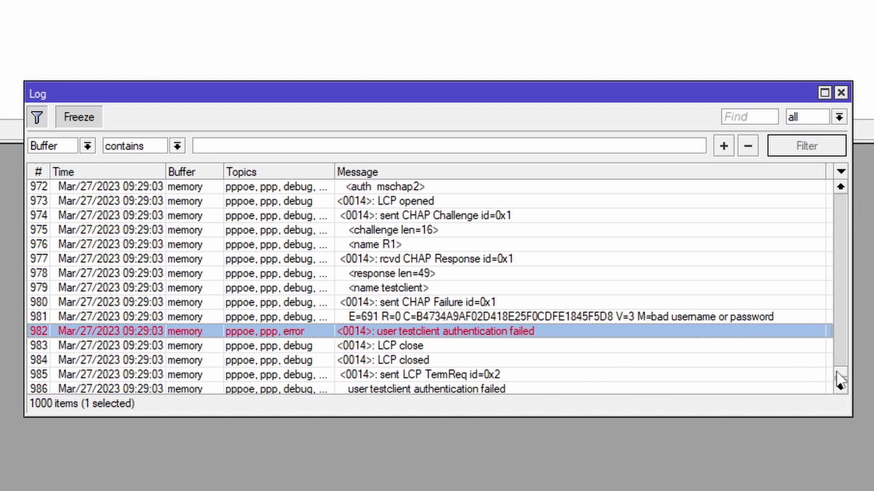
scroll(832, 385, down, 5)
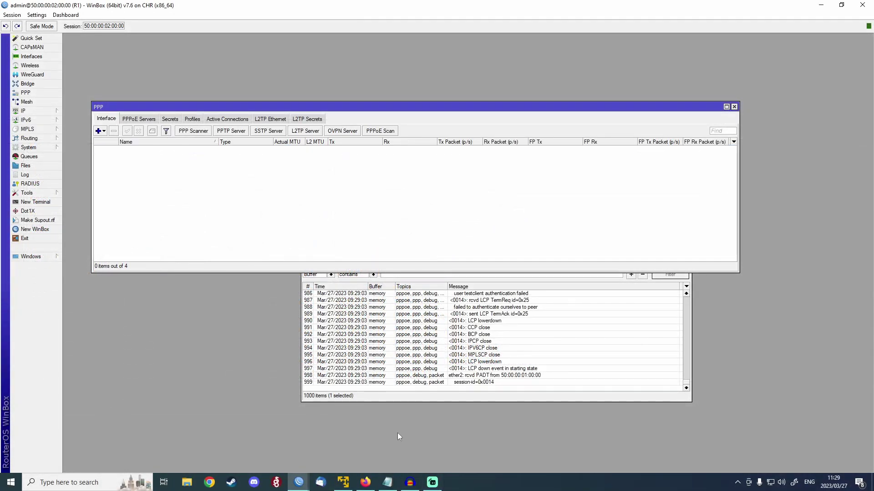
In C1's log, find the pppoe-out1 disconnected and 'failed to authenticate ourselves to peer' entries.
mouse_move(299, 482)
click(399, 455)
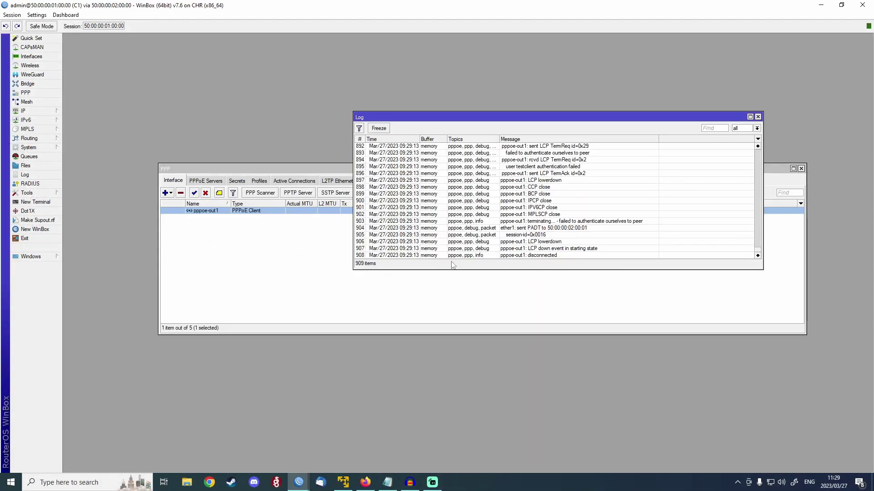
click(758, 256)
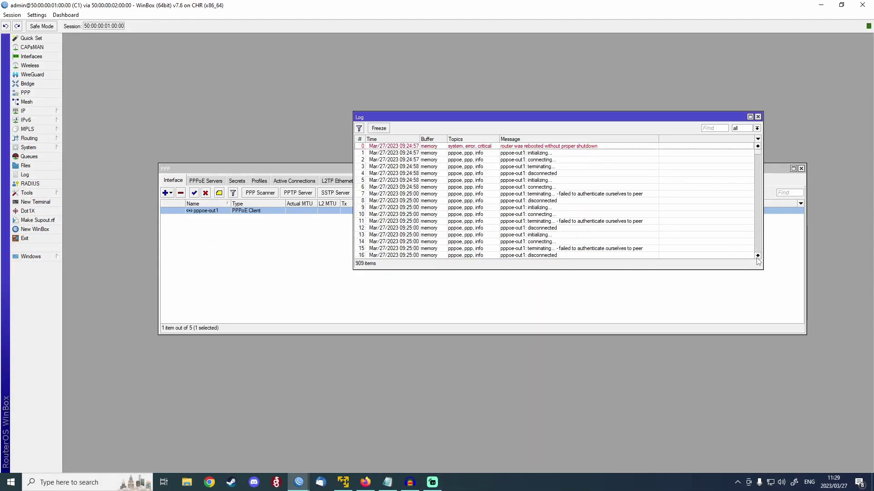
scroll(665, 246, down, 1)
click(758, 255)
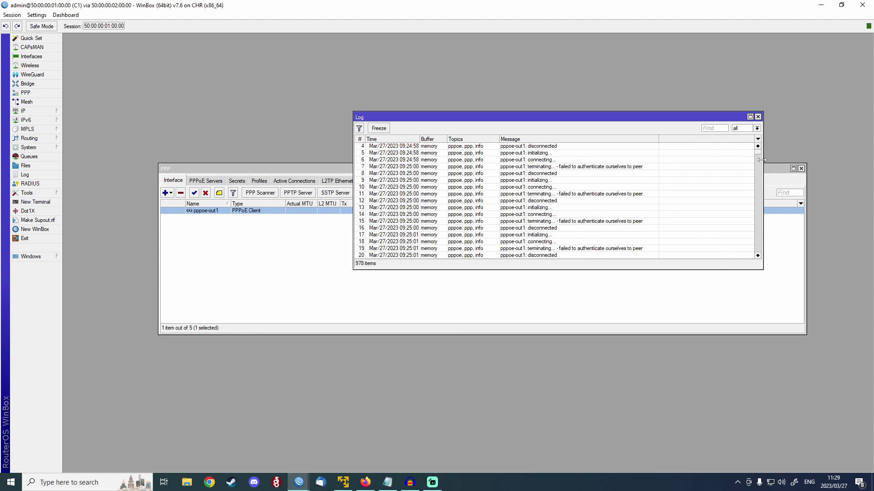
drag(761, 160, 757, 254)
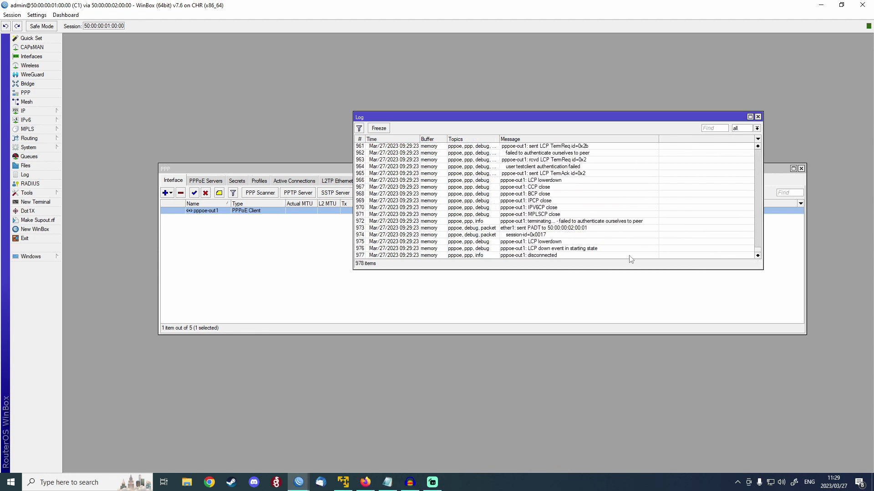
click(546, 256)
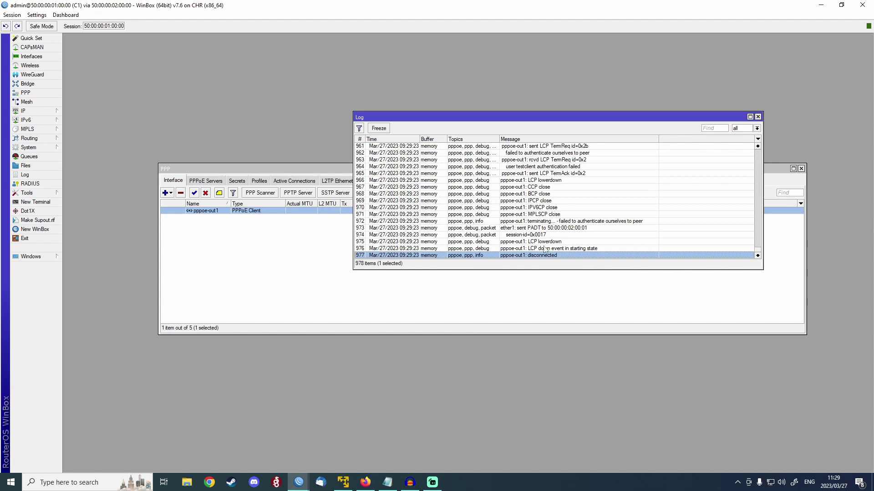
click(604, 221)
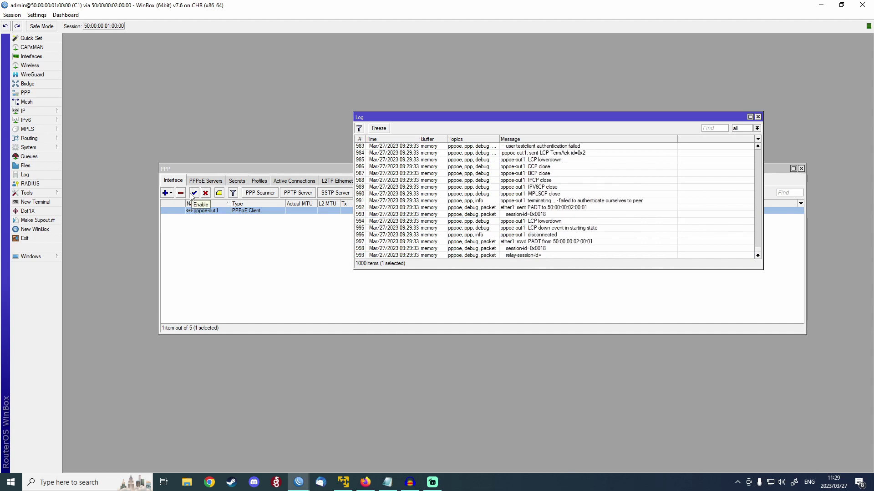
click(219, 169)
Open and arrange C1's pppoe-out1 status details, then switch back to the R1 session.
double_click(260, 211)
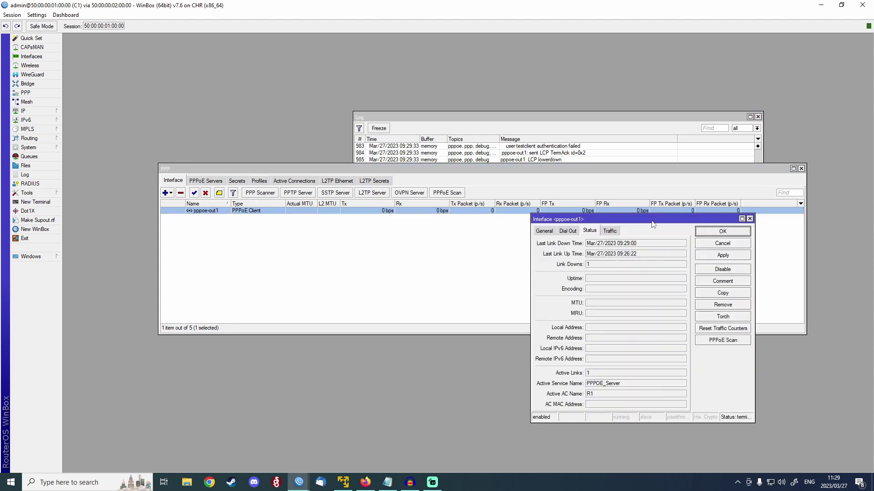
drag(653, 224, 371, 166)
drag(473, 211, 772, 206)
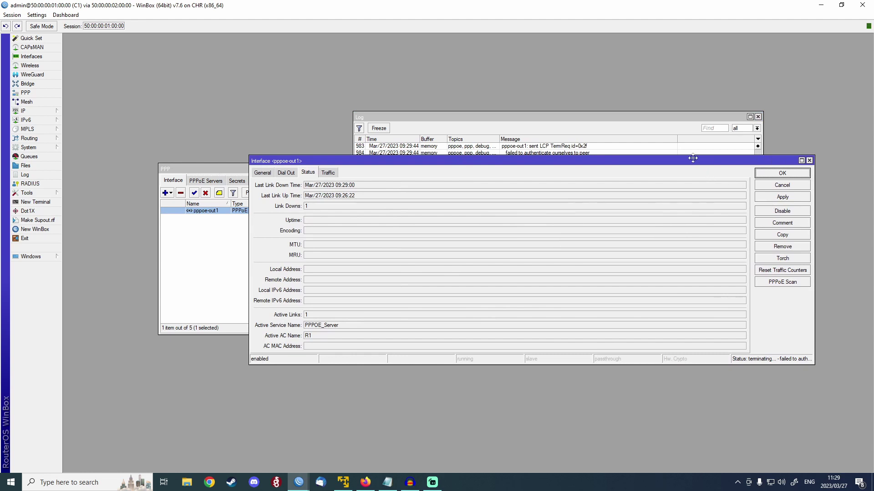
drag(691, 160, 417, 150)
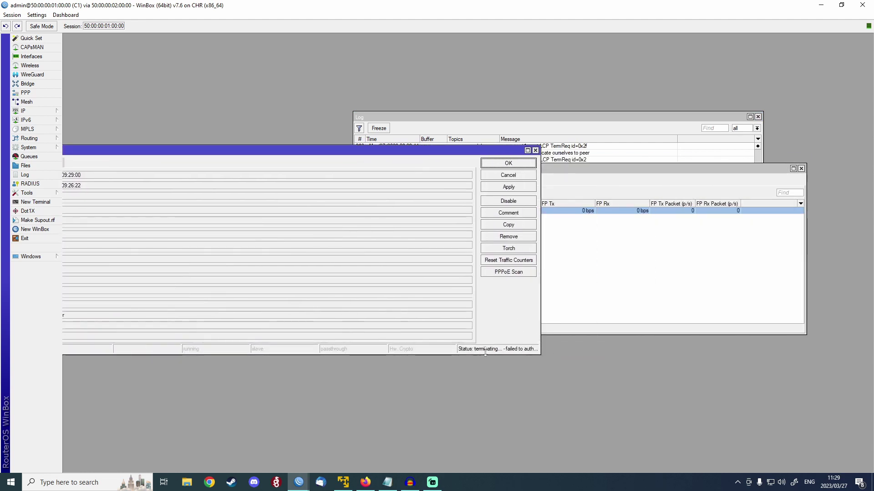
drag(541, 341, 636, 348)
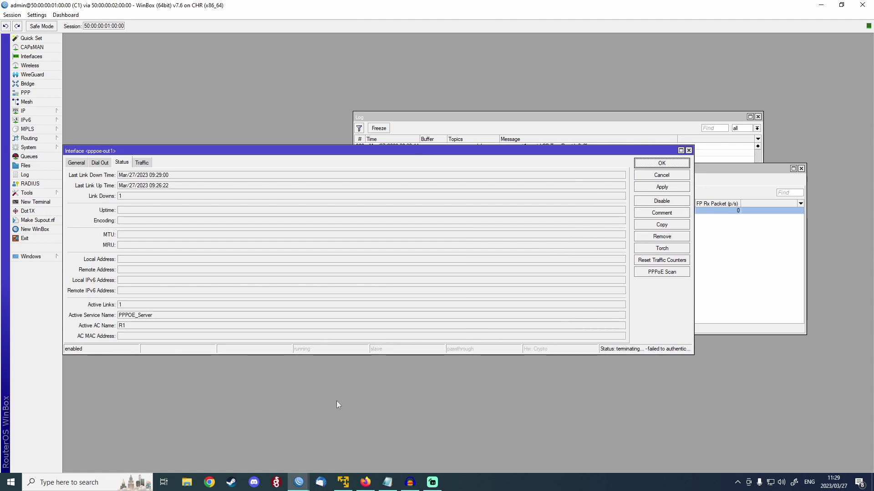
click(299, 482)
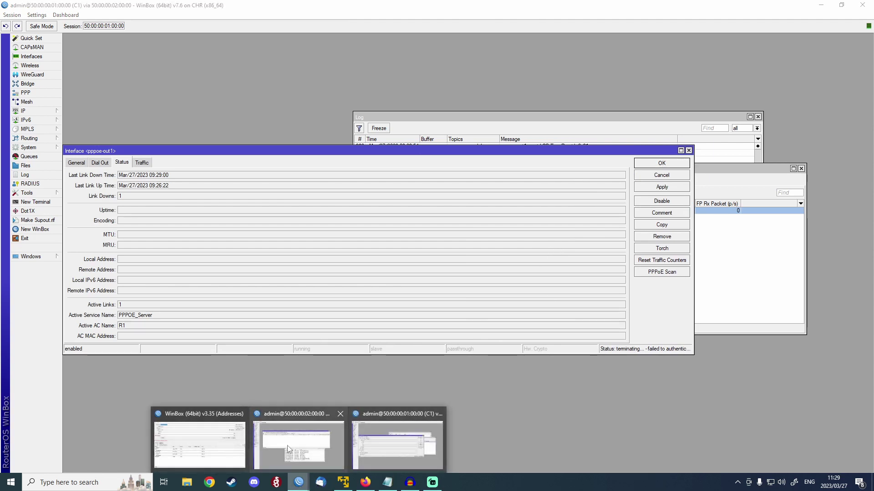
click(272, 453)
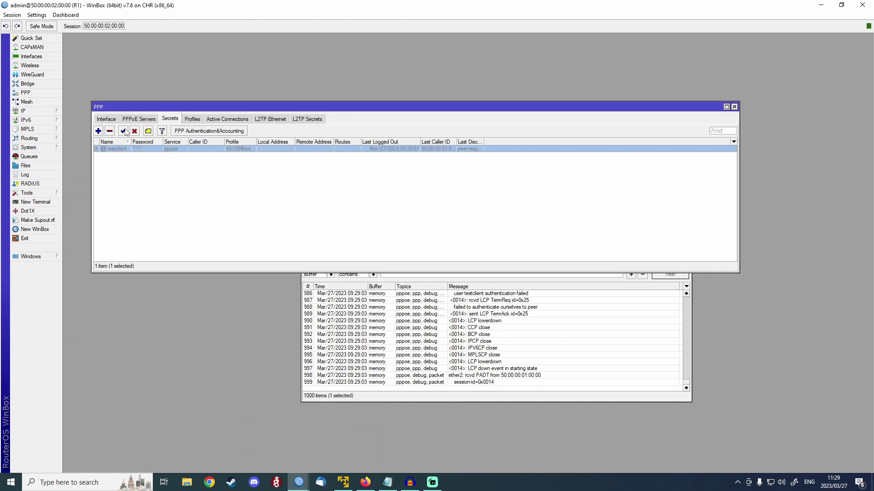
Enable the testclient secret on R1, confirm C1's pppoe-out1 reconnected, and close its details.
click(123, 131)
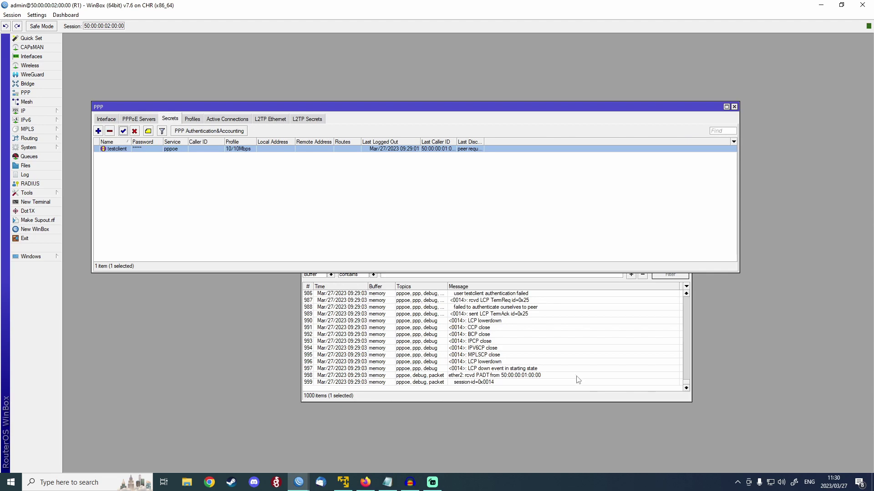
mouse_move(299, 482)
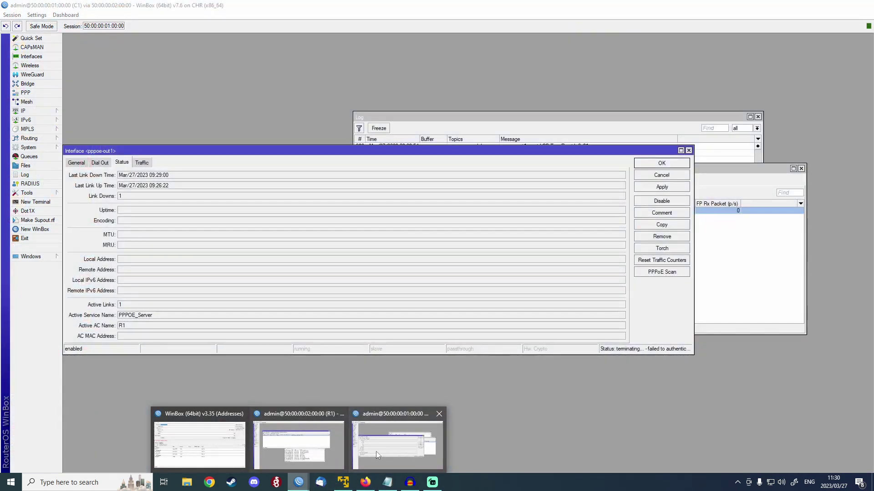
click(376, 451)
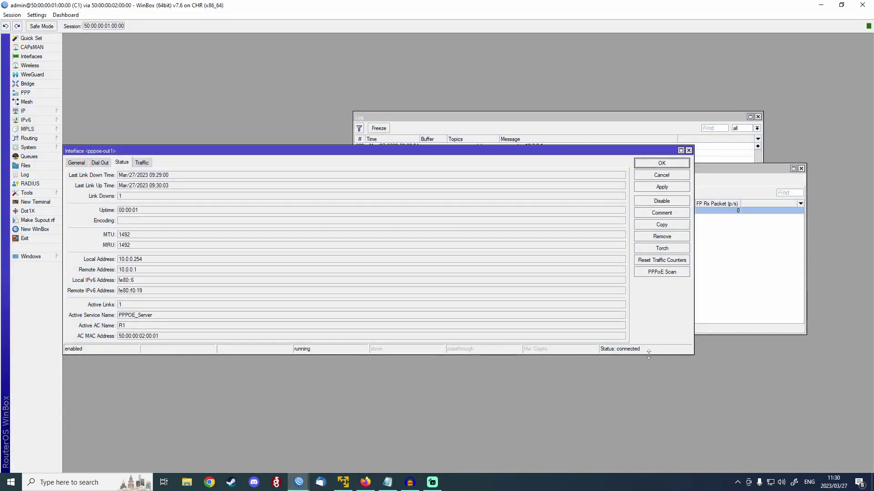
click(662, 163)
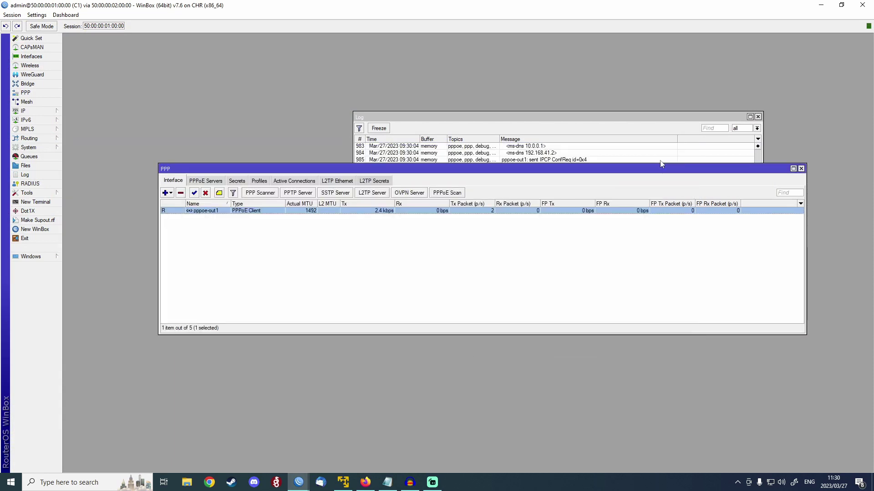